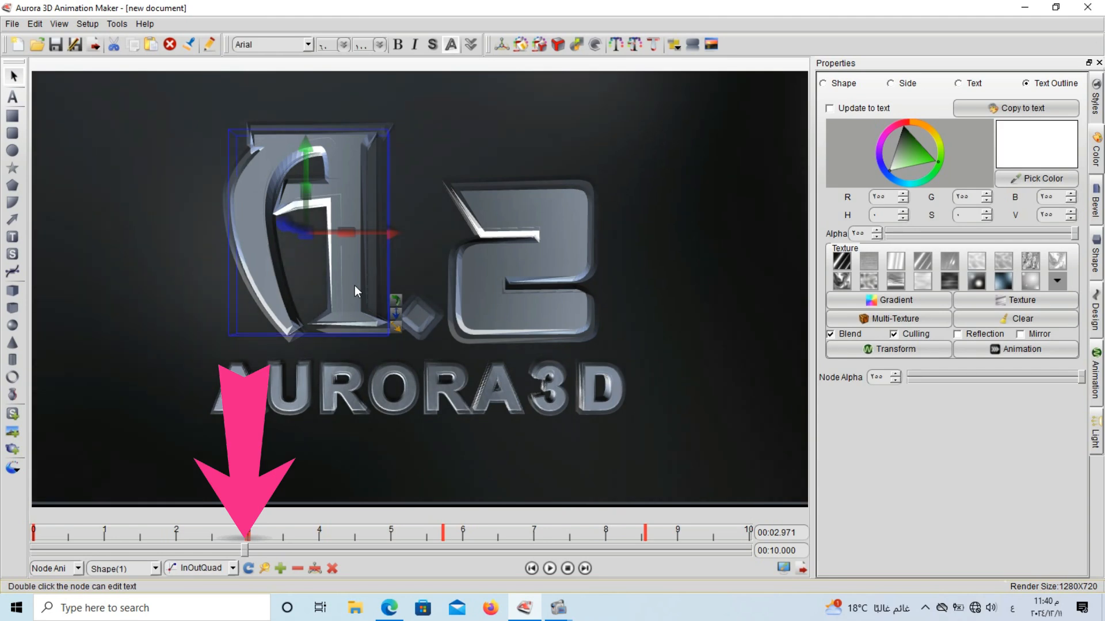
Step: Add the text "1" to the large ornate letter A shape
double_click(355, 286)
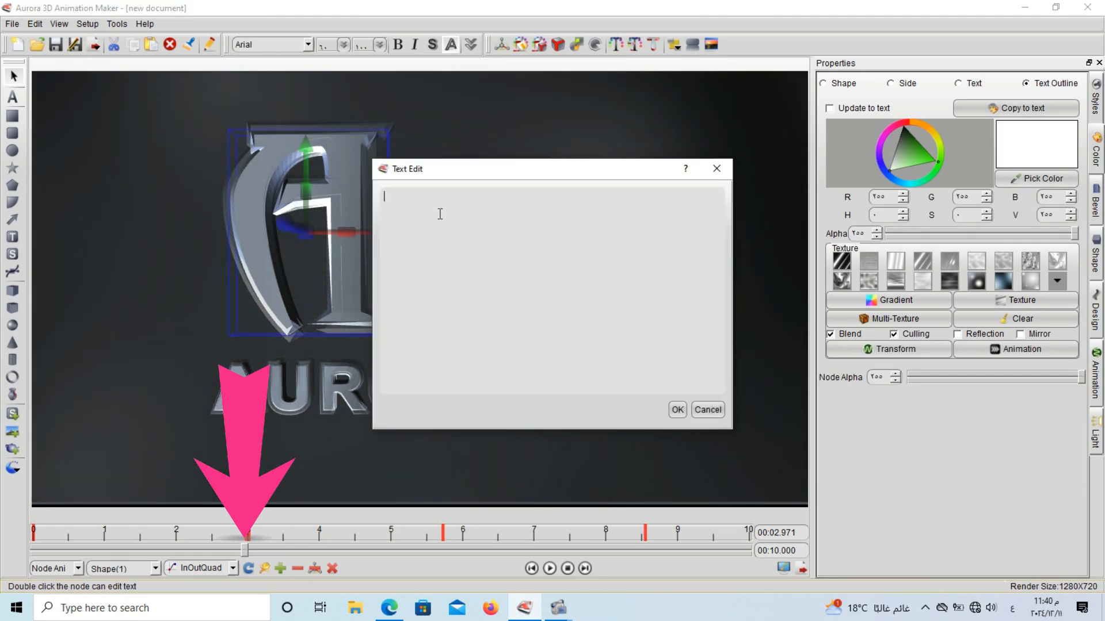
text(.2)
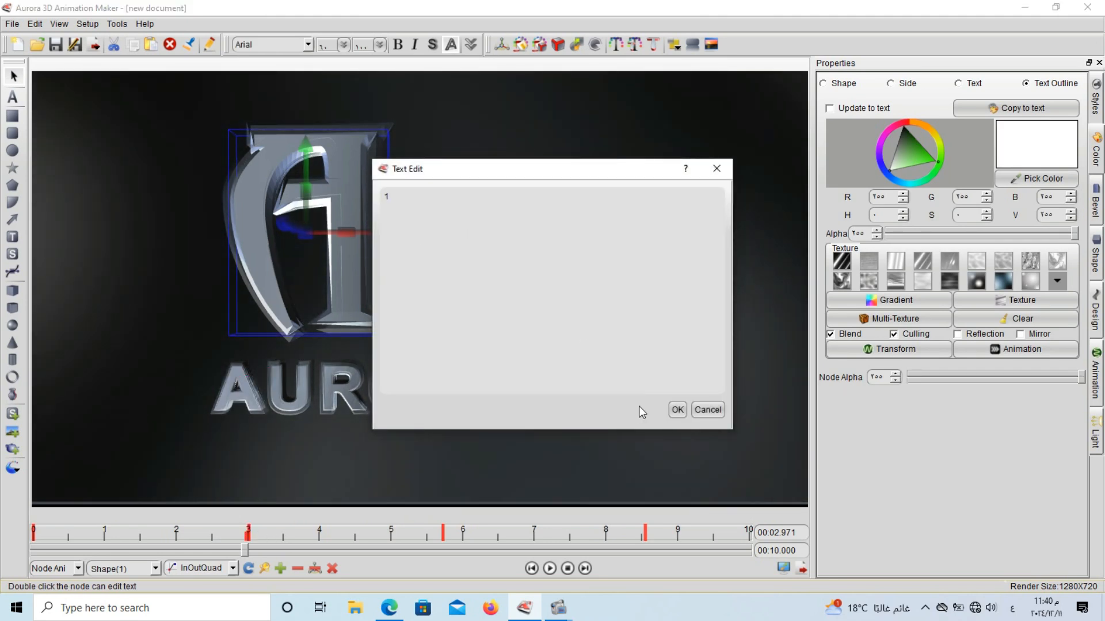
click(677, 410)
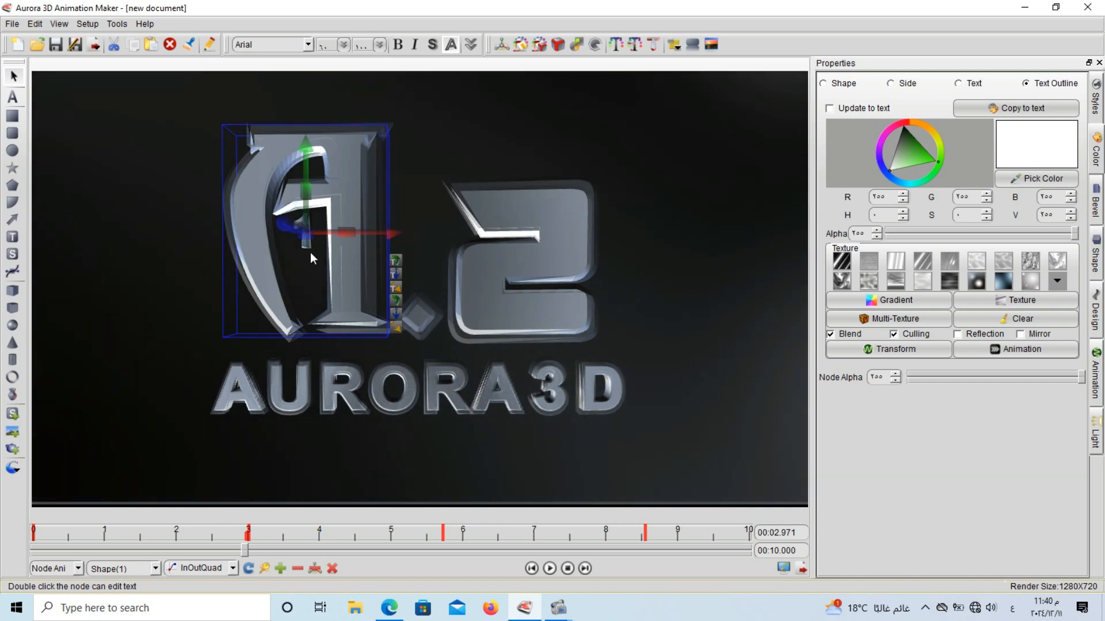
click(139, 264)
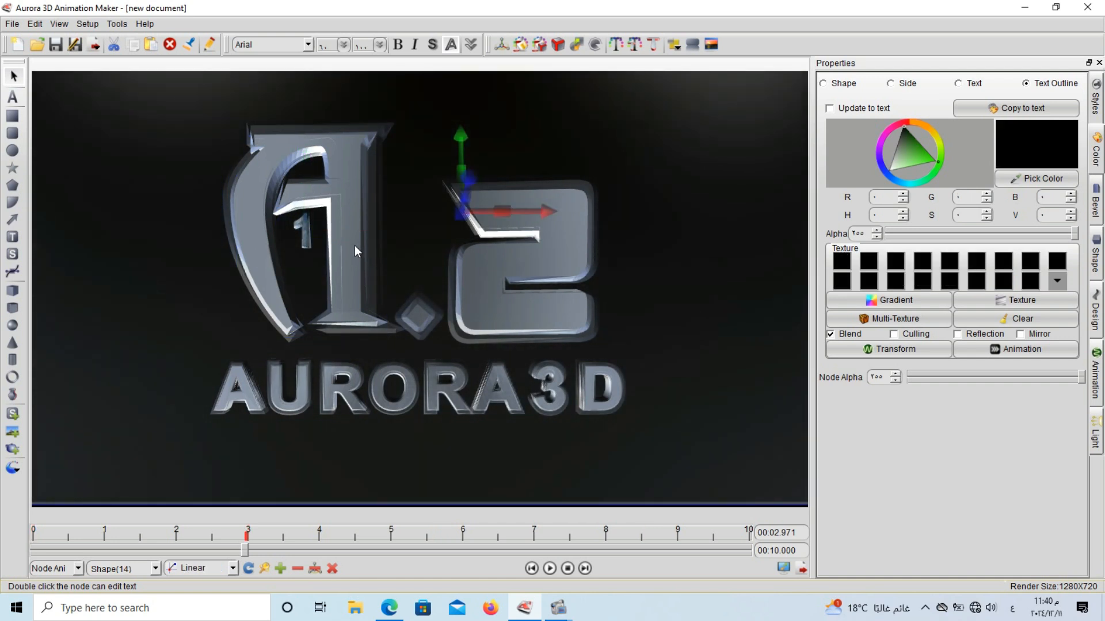
Step: Draw a tall ellipse beside the large letter A and add the text "1" inside it
click(12, 150)
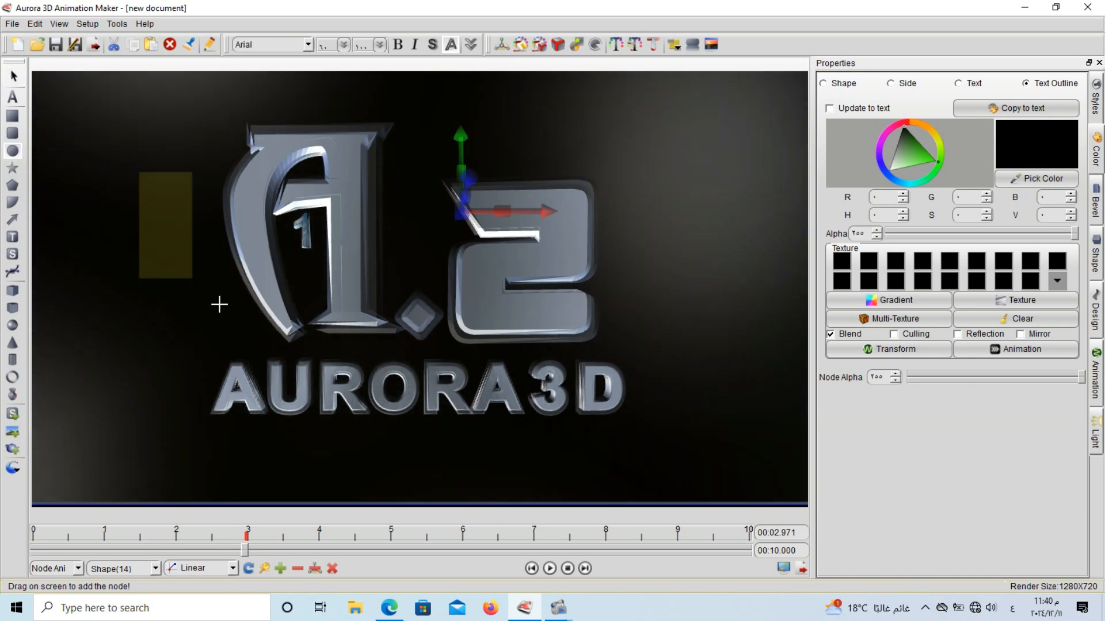
drag(202, 290, 217, 305)
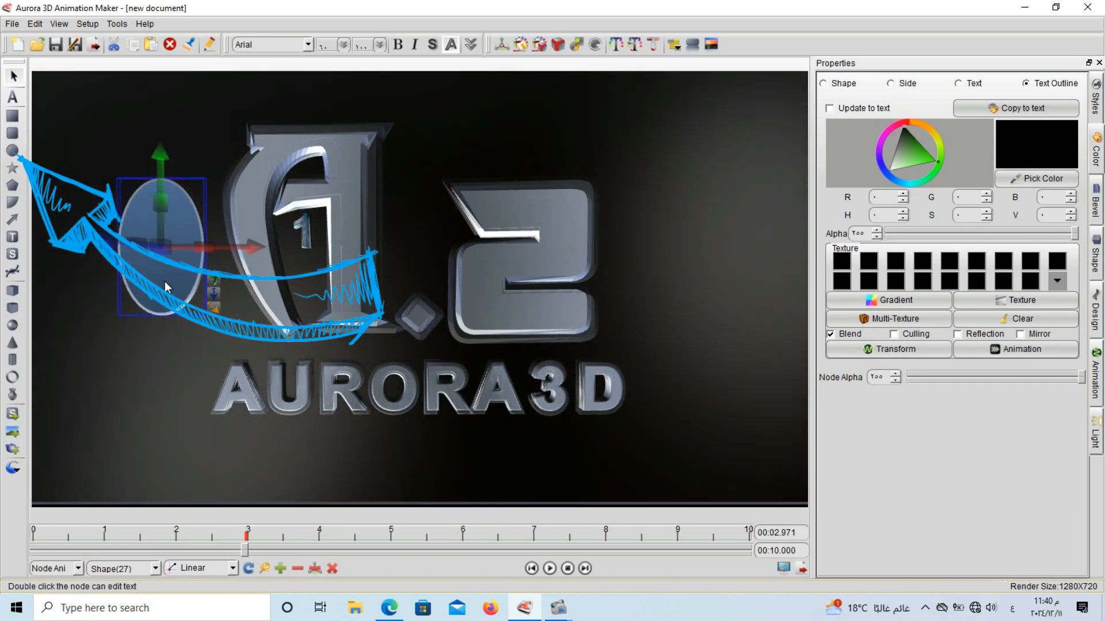
double_click(165, 285)
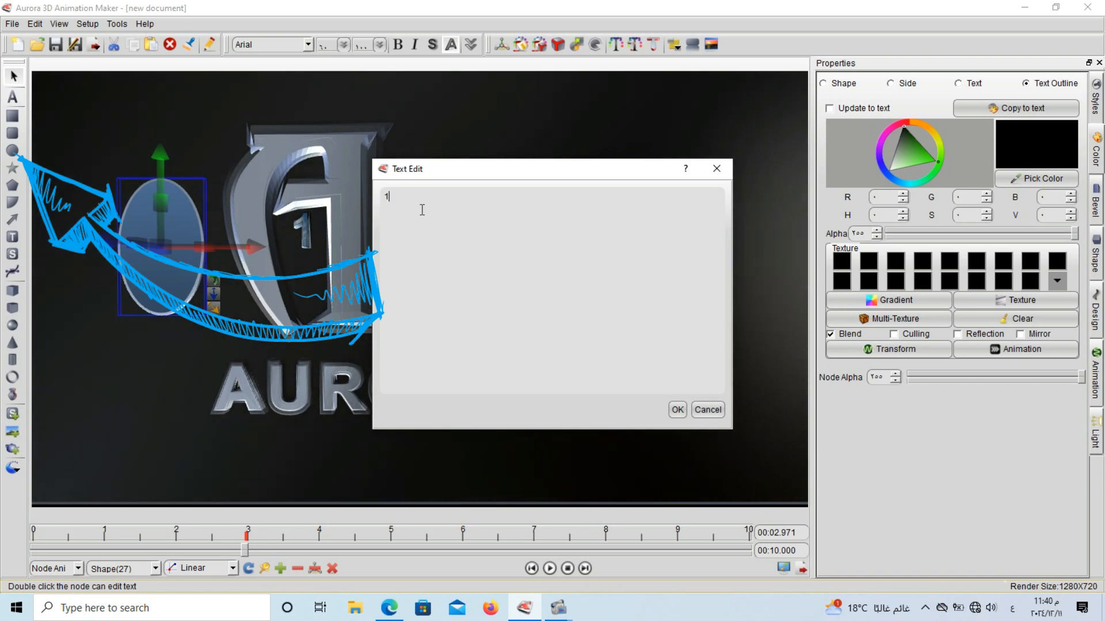
click(676, 413)
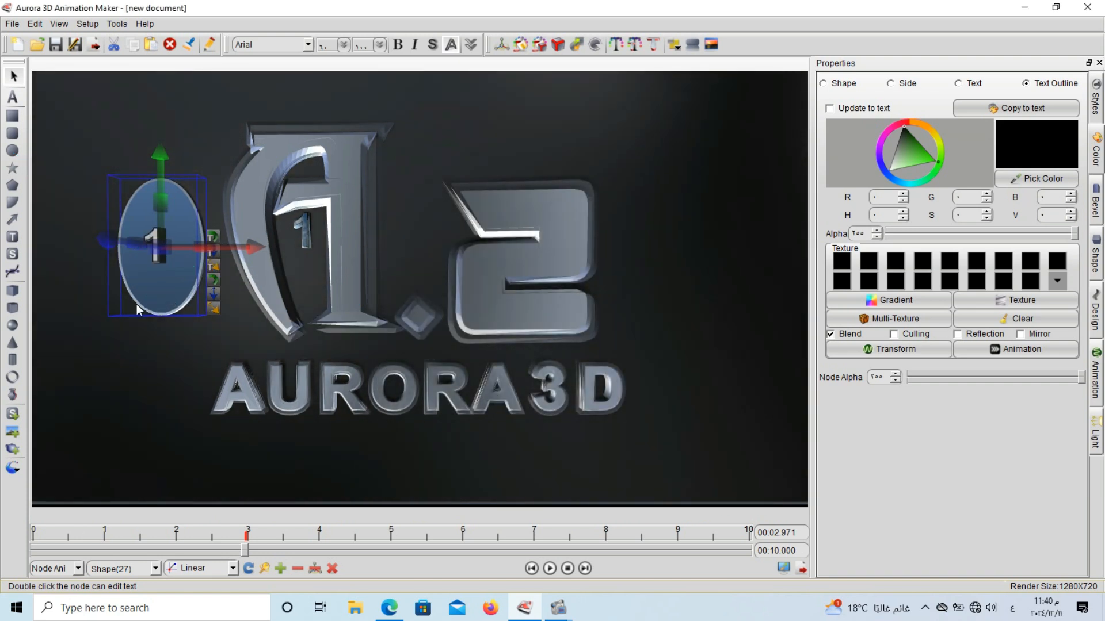
click(106, 347)
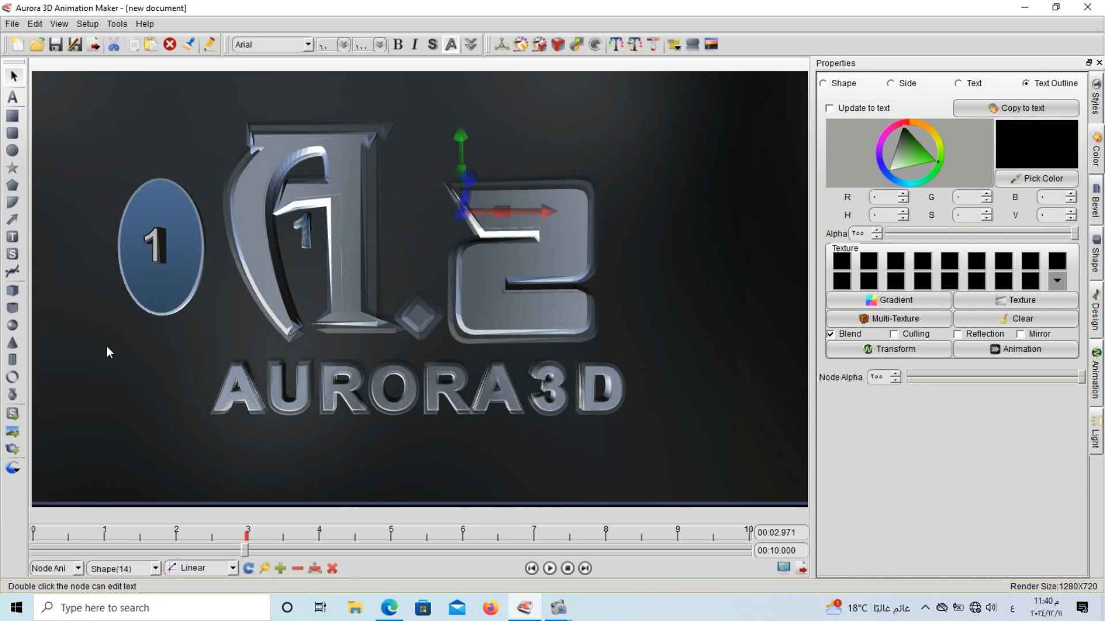
Step: Draw a small circle below the ellipse and position it beside the AURORA3D title
click(133, 363)
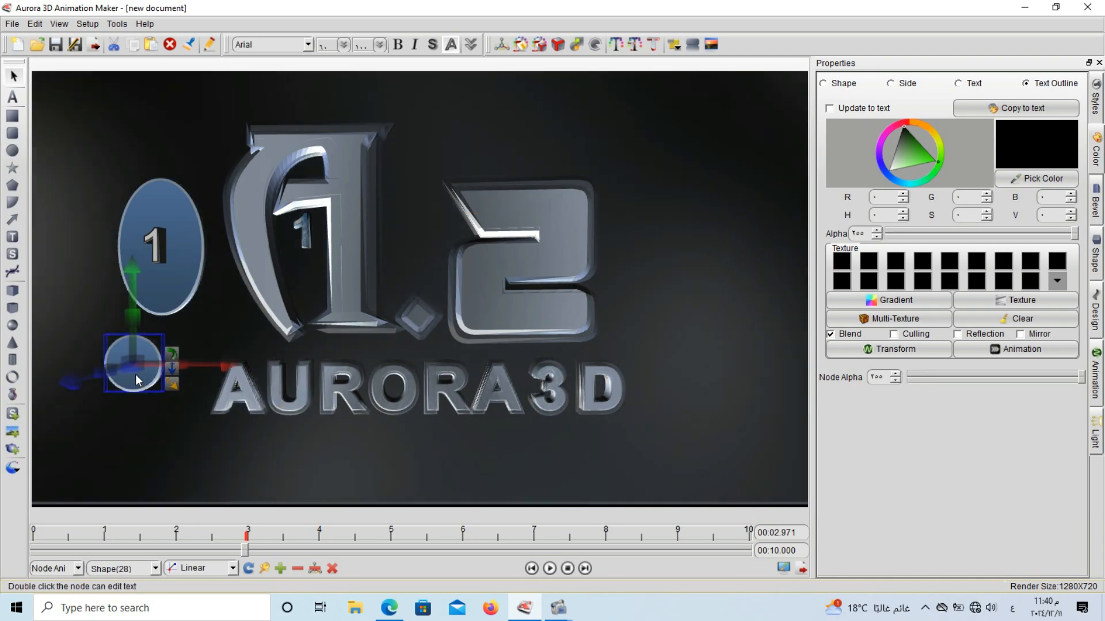
drag(136, 368, 295, 443)
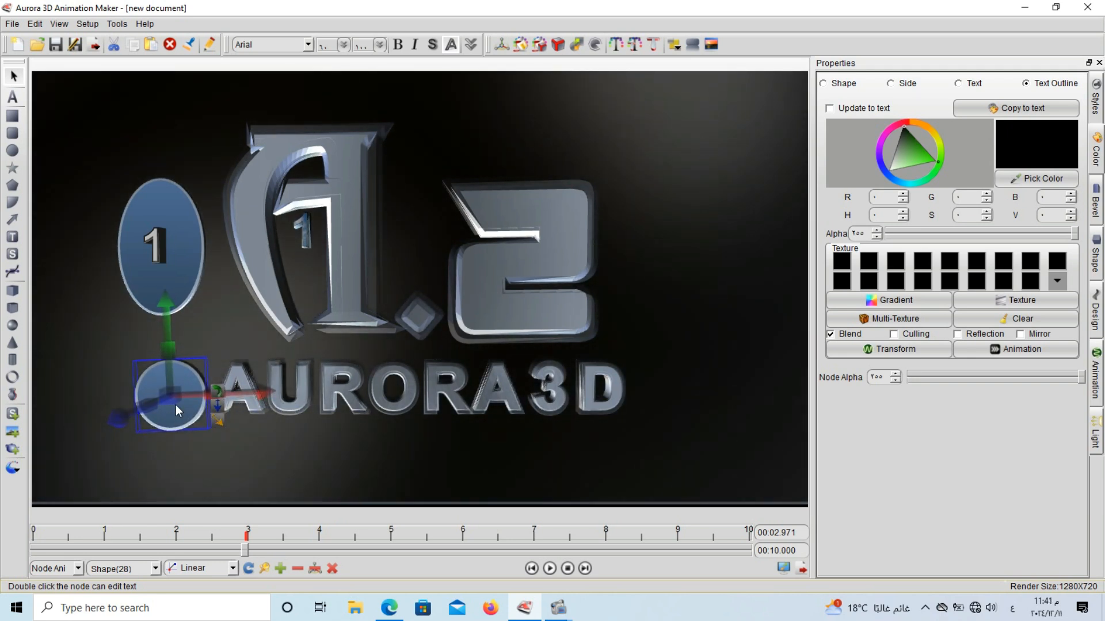
drag(175, 398, 322, 429)
drag(134, 447, 170, 435)
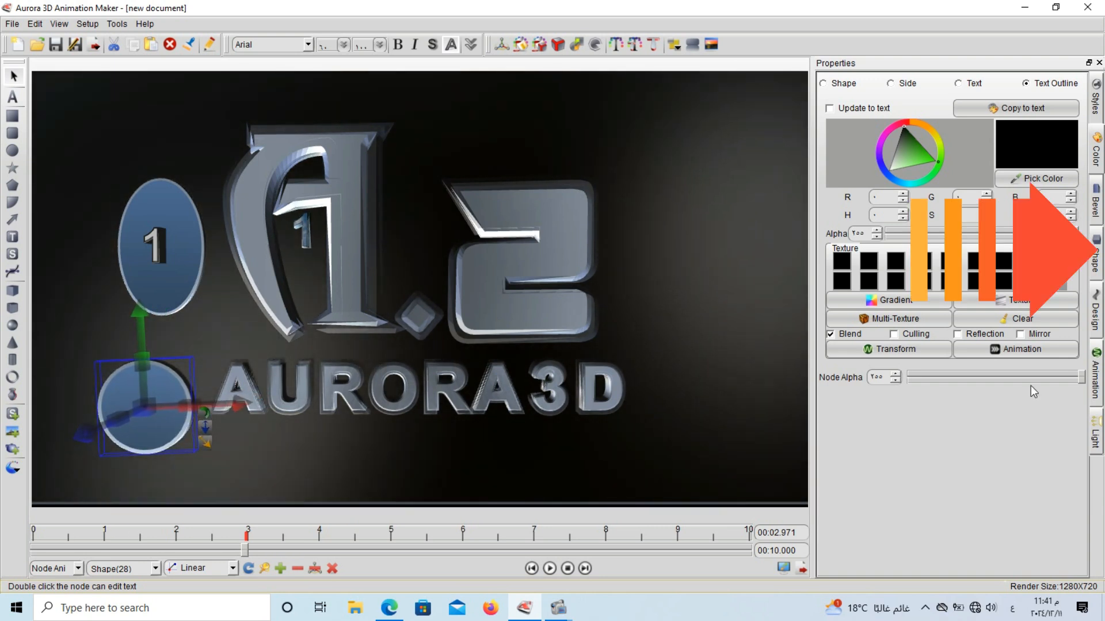
Step: Set the small circle's hole to 0.91 so that it becomes a thin ring
click(1097, 318)
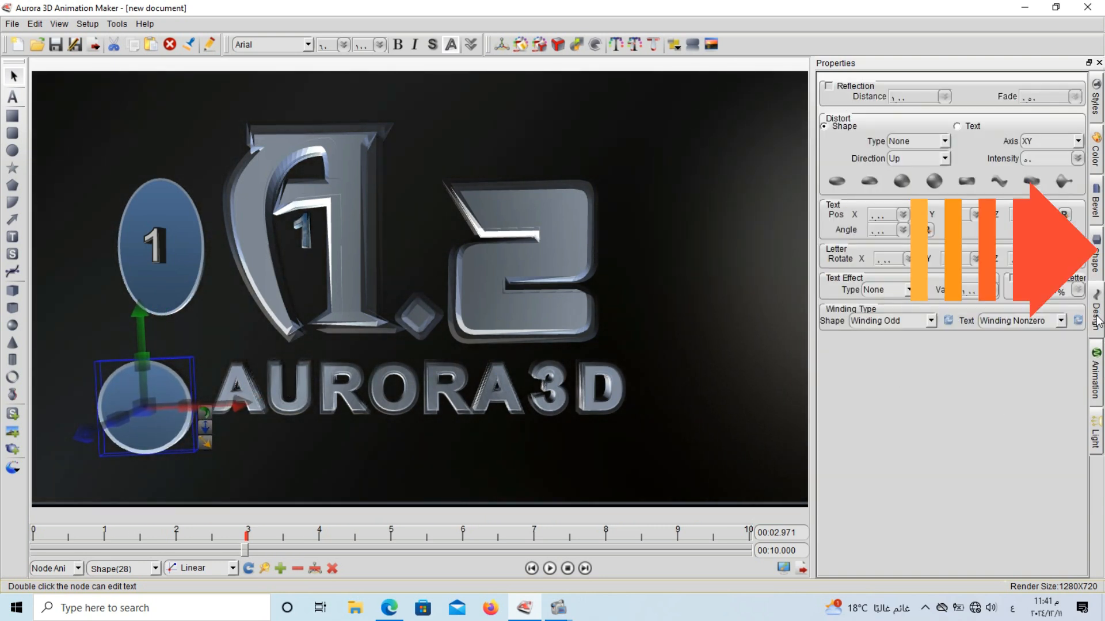
click(1102, 258)
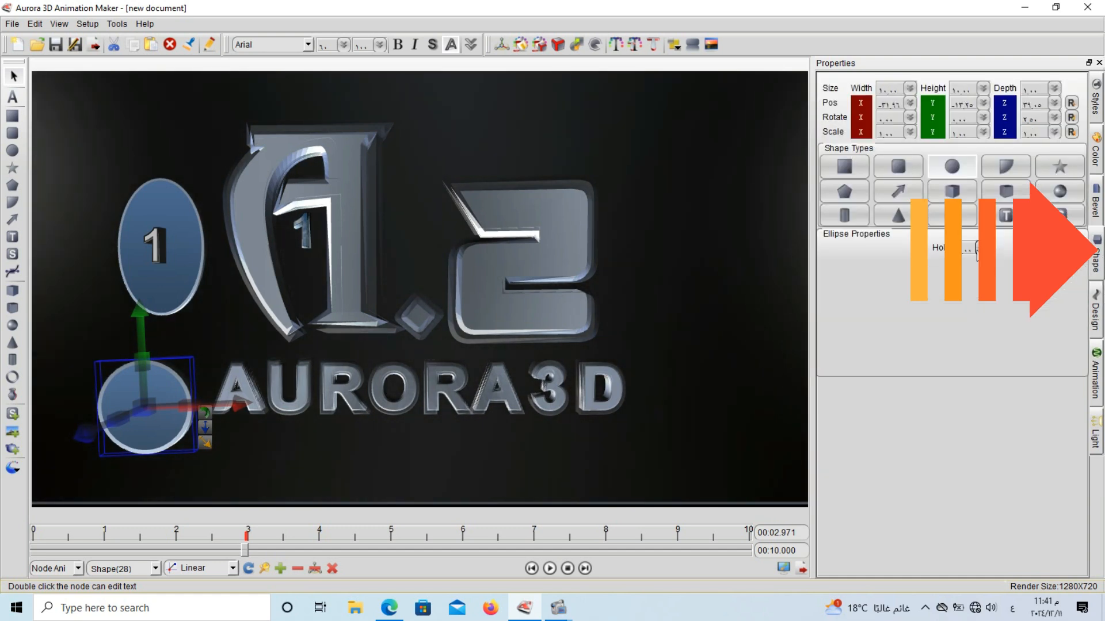
click(978, 250)
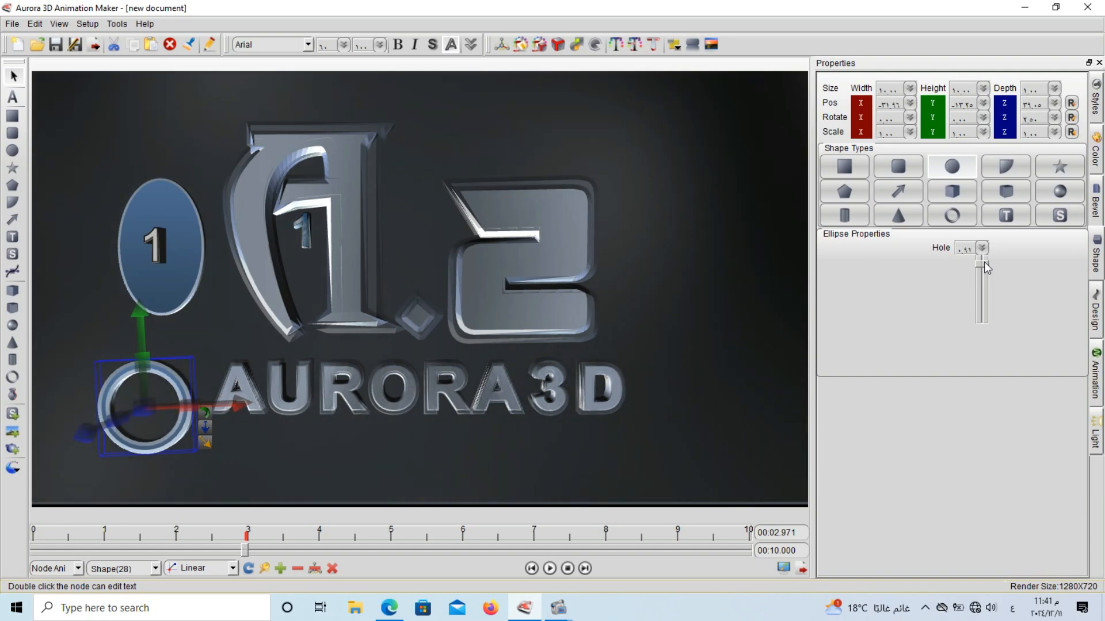
click(276, 460)
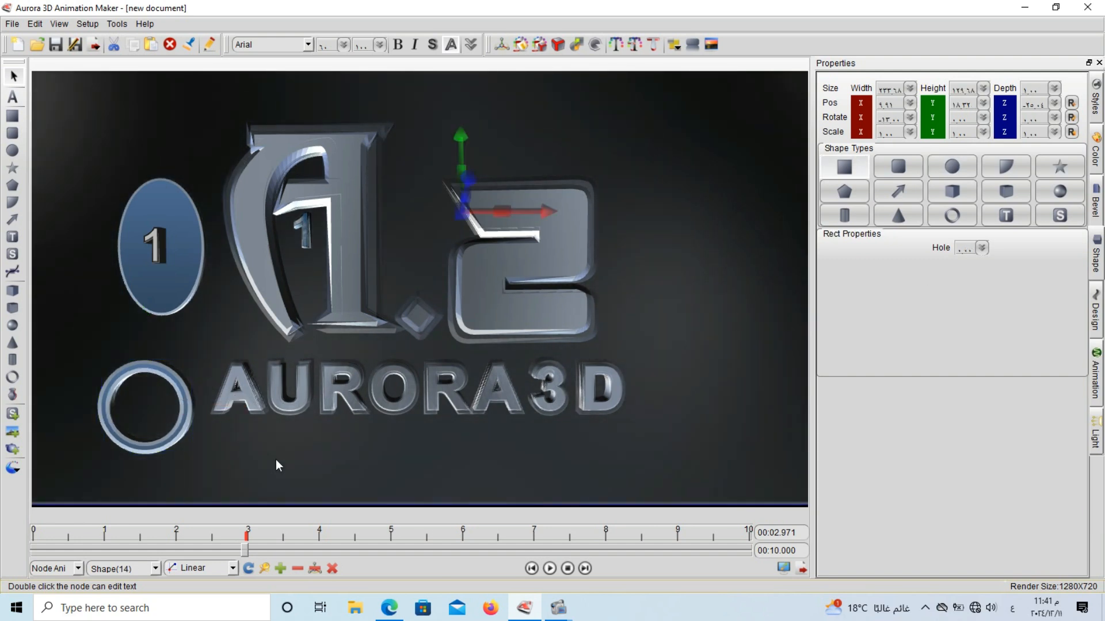
Step: Add the text "5" inside the small ring and rotate it to about 19.48 around the Y axis
double_click(163, 438)
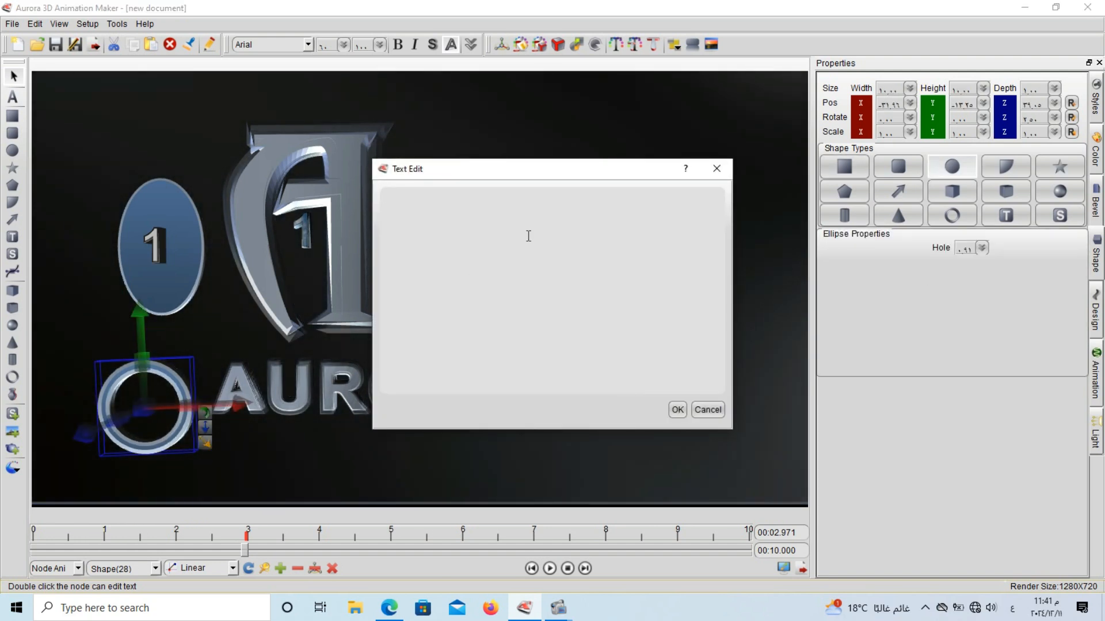
text(1)
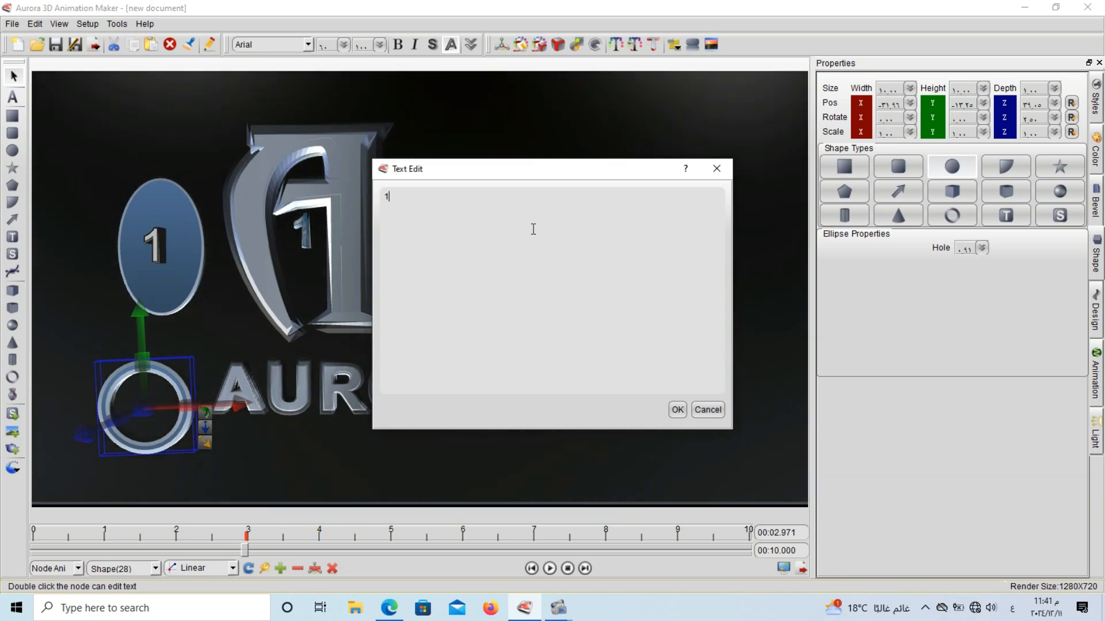
key(BackSpace)
text(5)
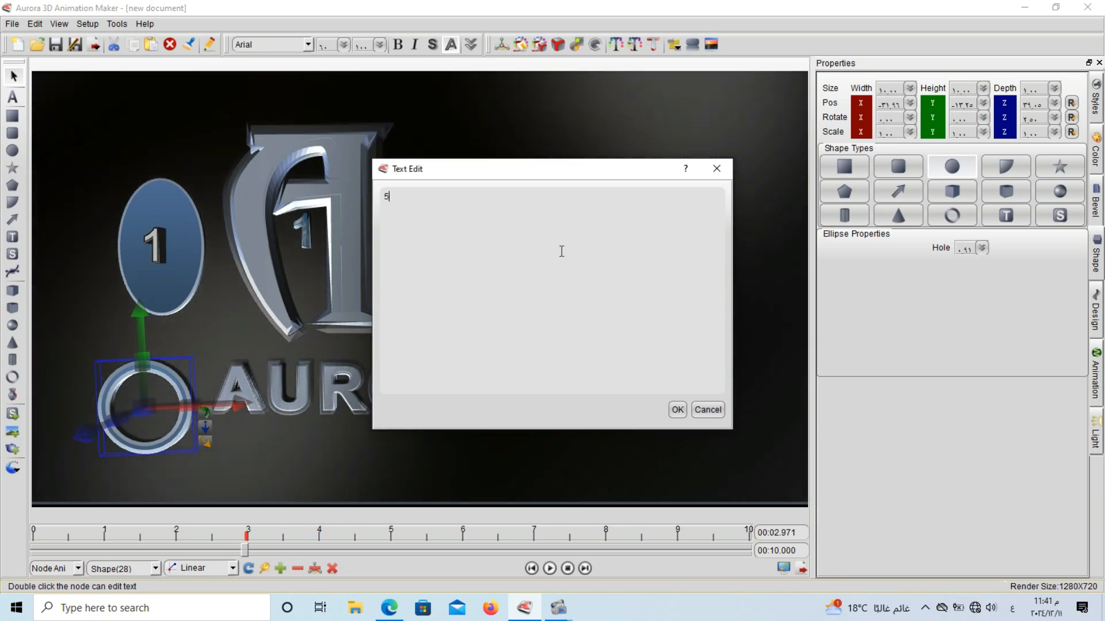
click(683, 411)
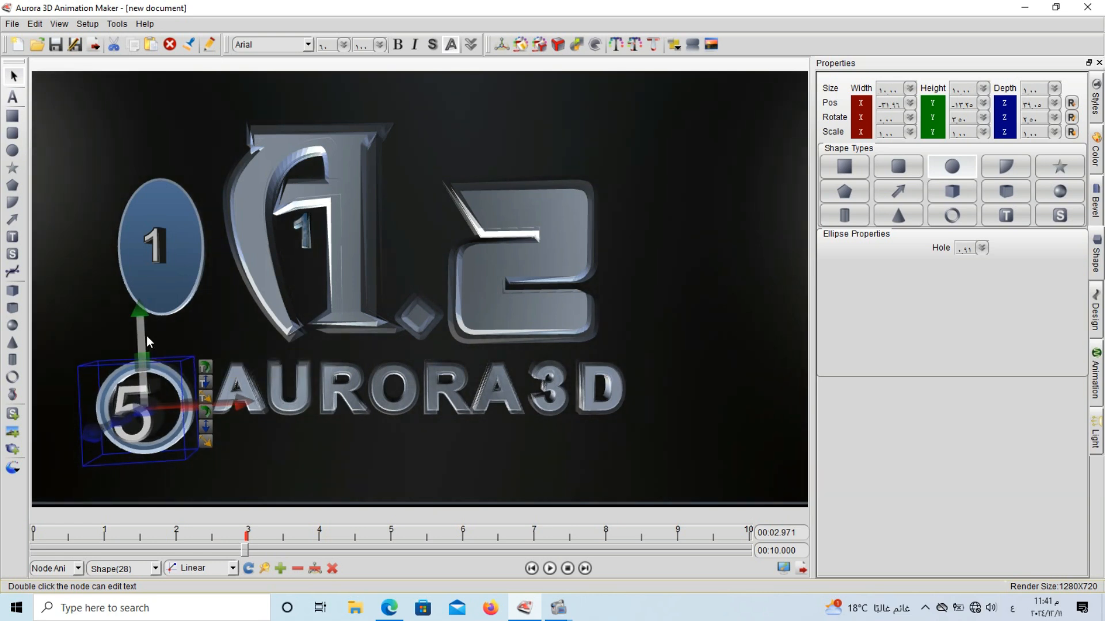
drag(147, 336, 168, 339)
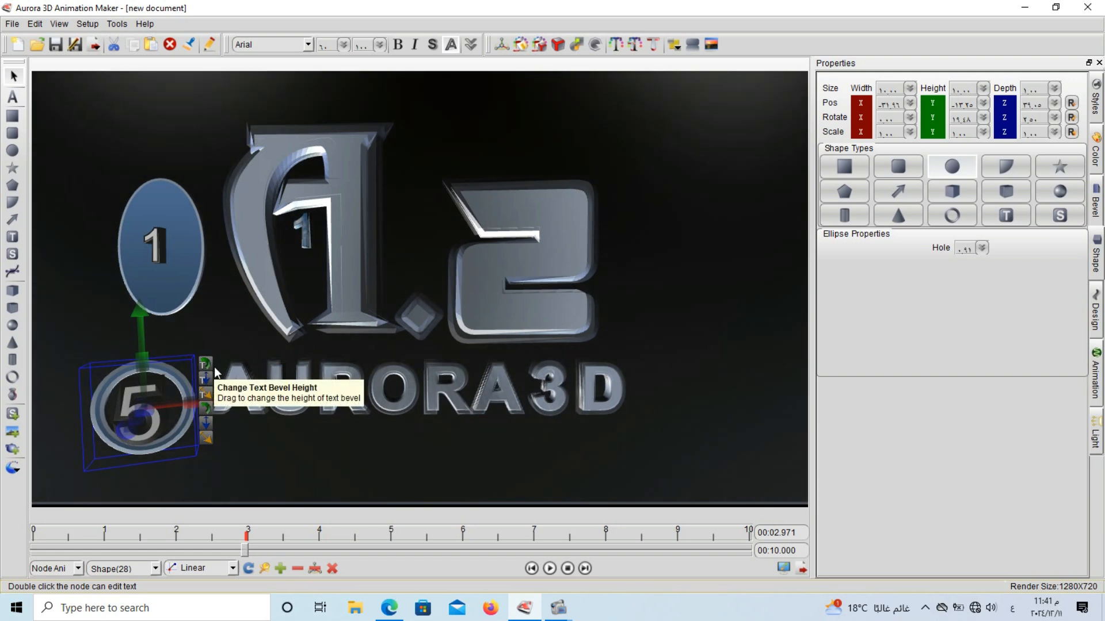
Step: Shift the ellipse containing the 1 slightly downward and set its hole to 0.85
click(178, 248)
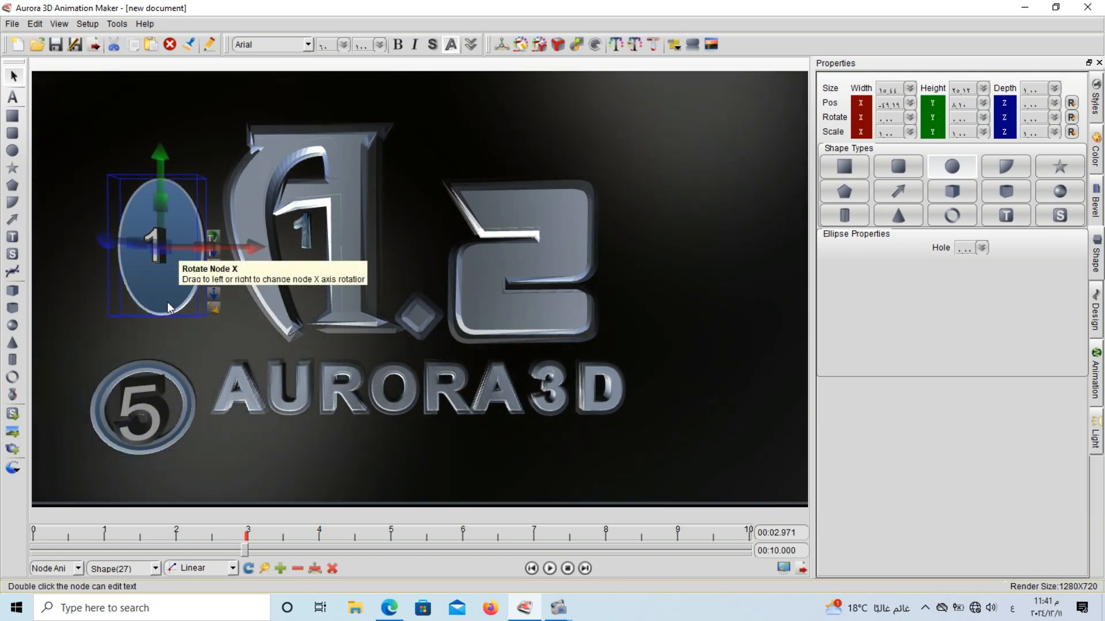
drag(167, 303, 167, 306)
drag(983, 254, 984, 279)
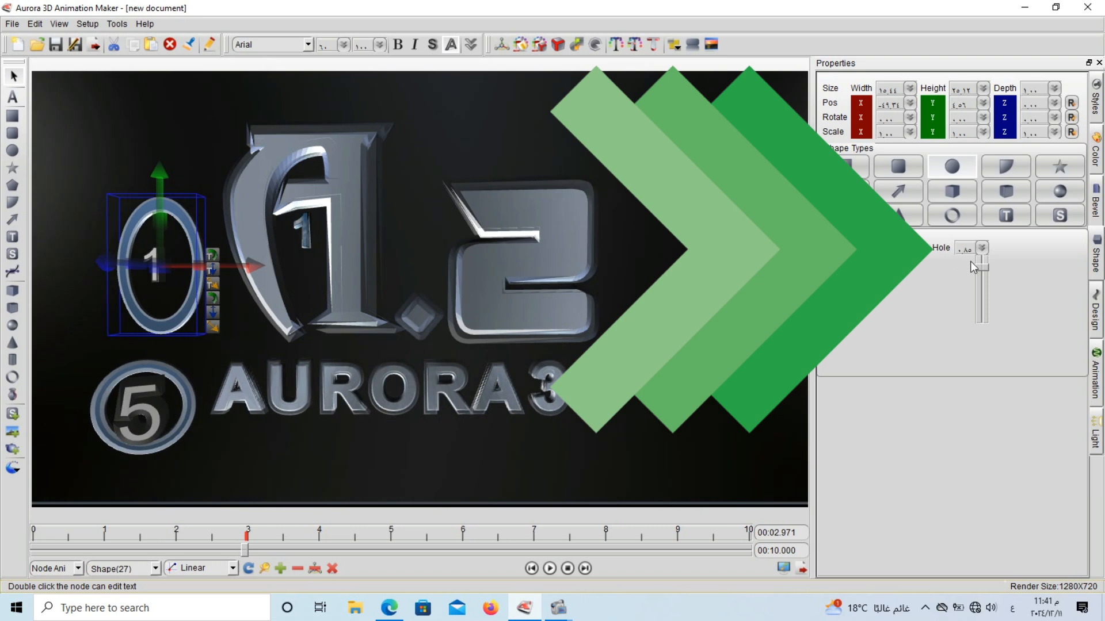
Step: Move the ring with the 5 next to the ellipse, over the large letter A, and nudge the ellipse away from it
drag(125, 398, 234, 247)
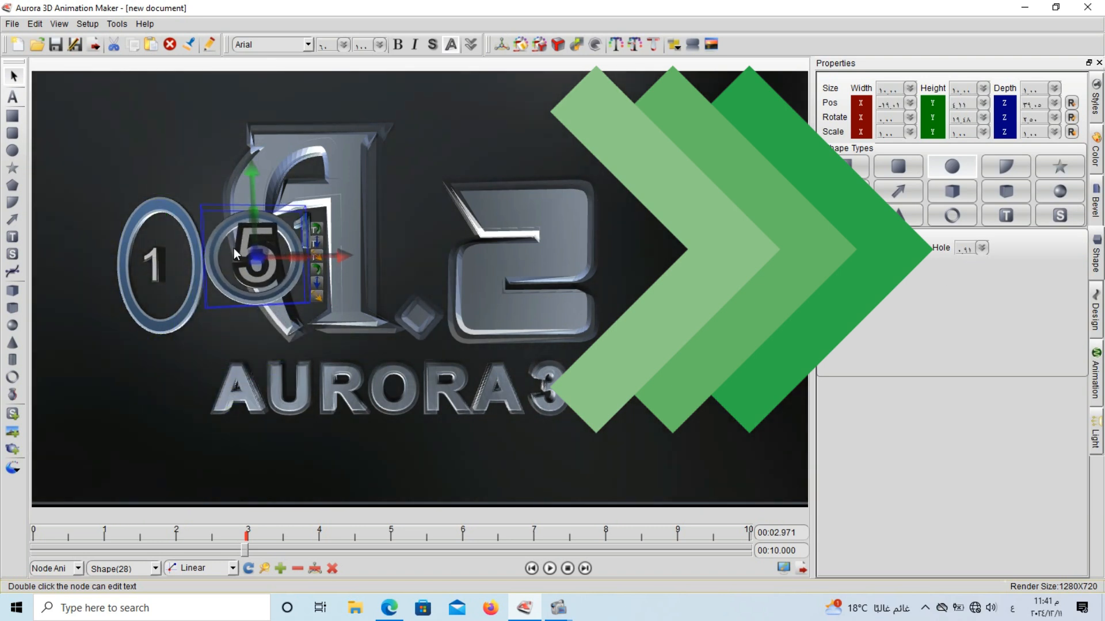
drag(171, 284, 157, 256)
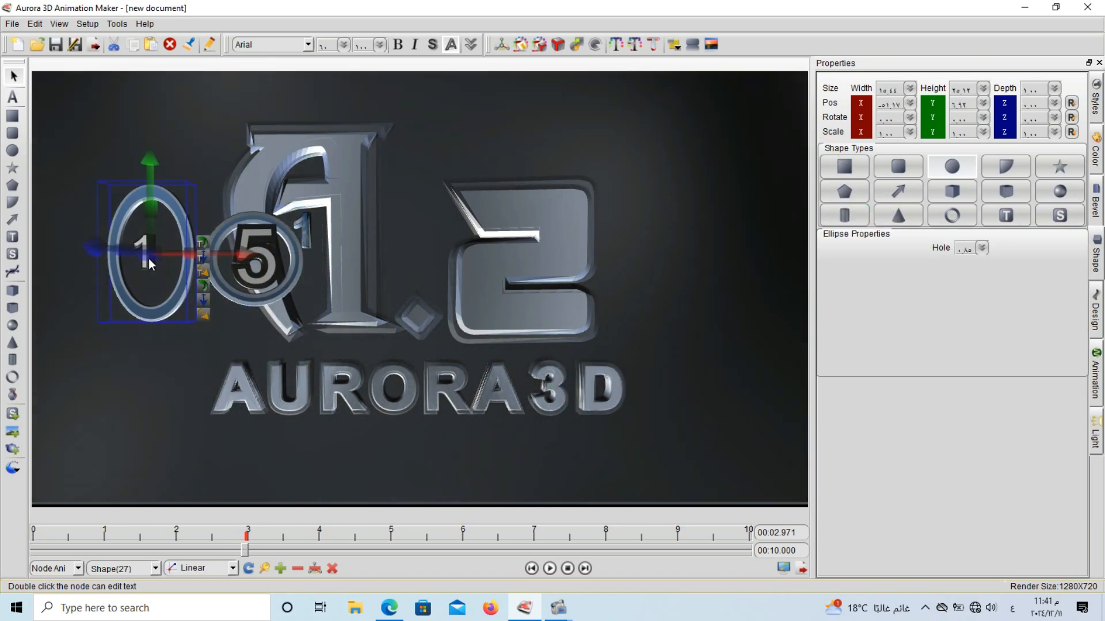
click(125, 373)
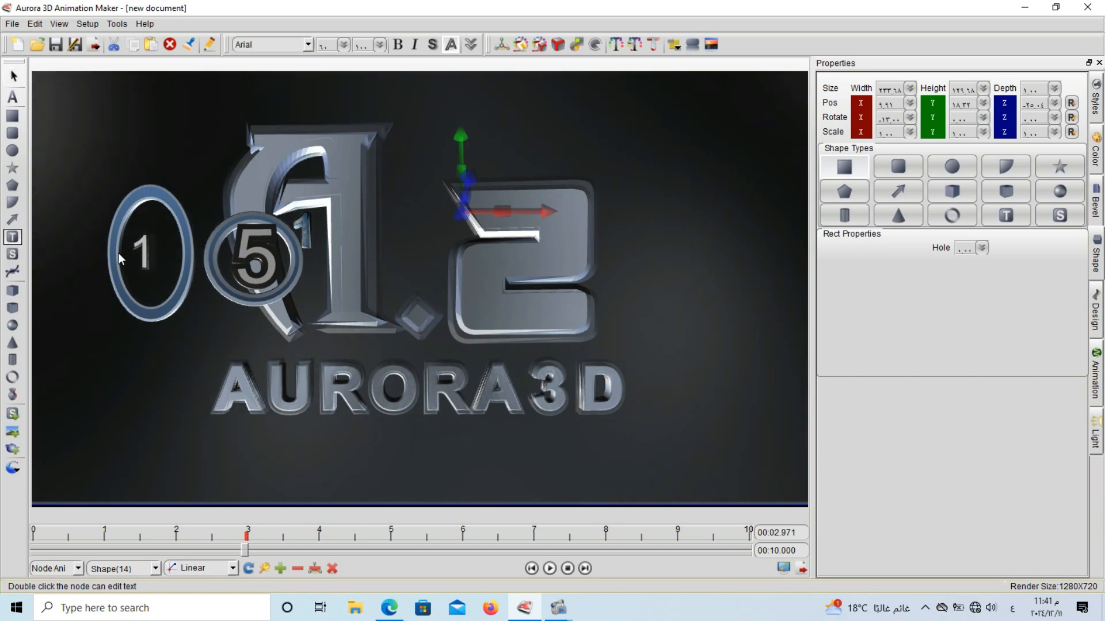
Step: Insert the third outlined shield from the Award text shapes, about 17 by 29, and place it just beside the large 2
click(116, 253)
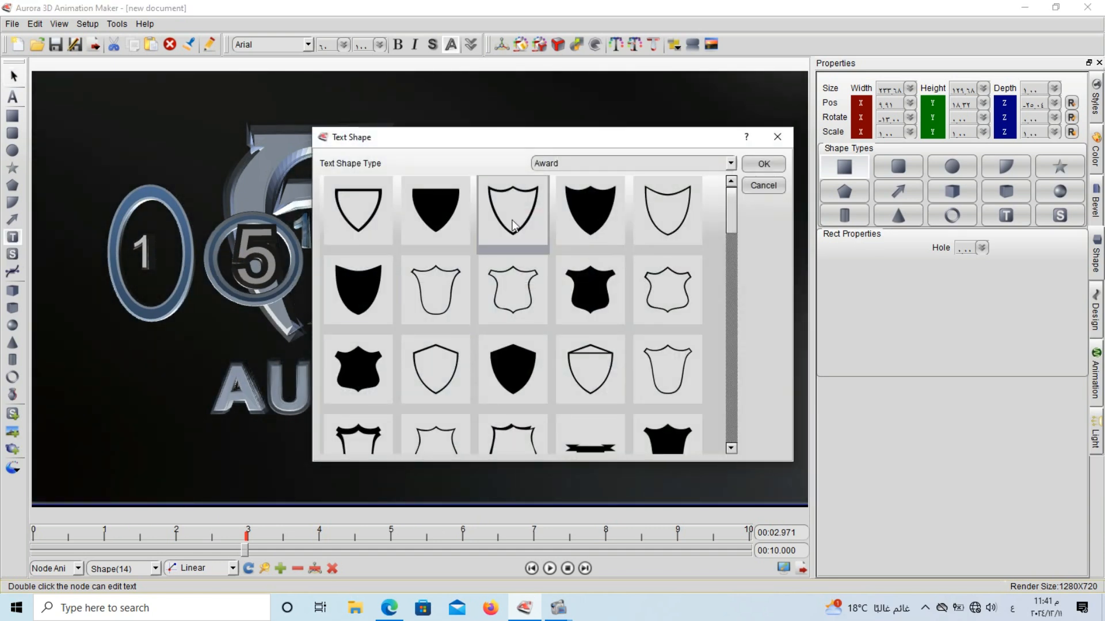
click(514, 225)
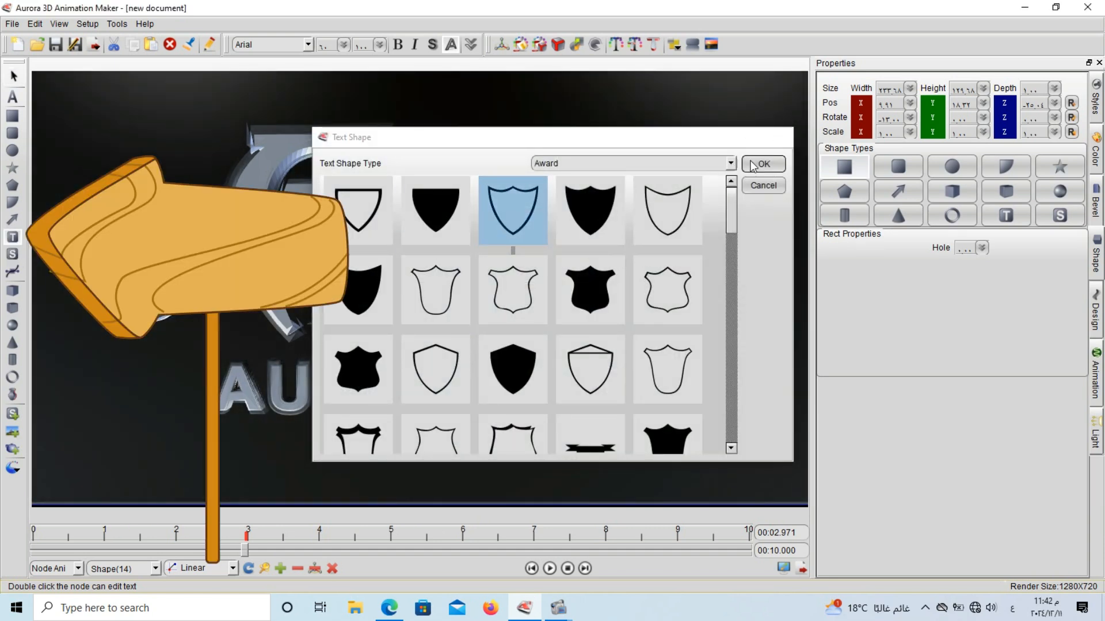
click(758, 164)
drag(679, 148, 771, 302)
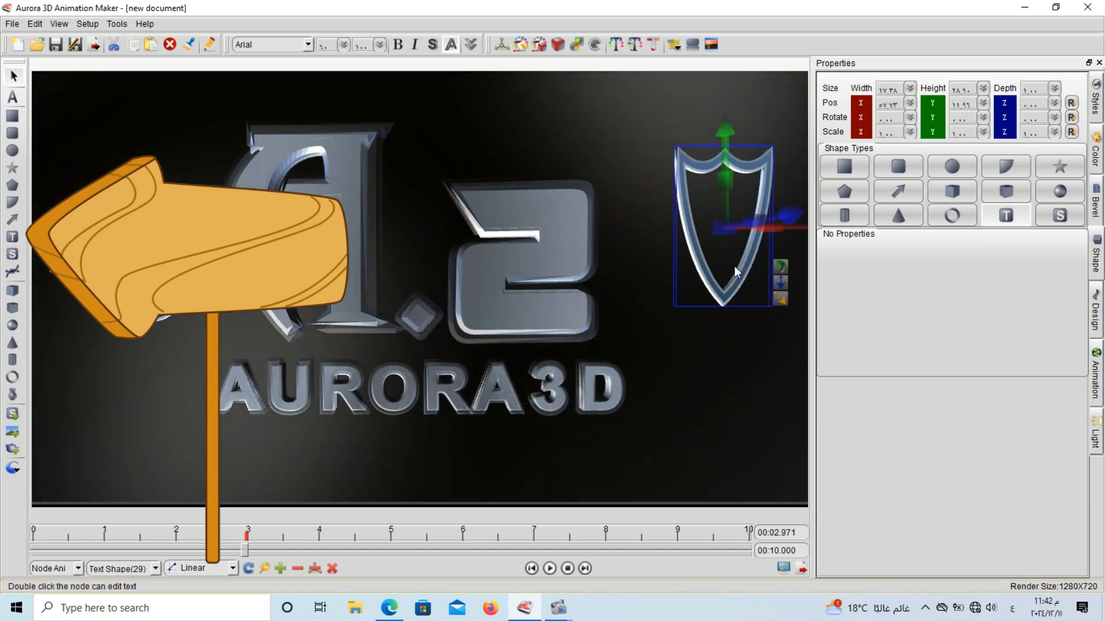
drag(699, 248, 629, 256)
Step: Copy the animation of the large letter A shape
click(509, 269)
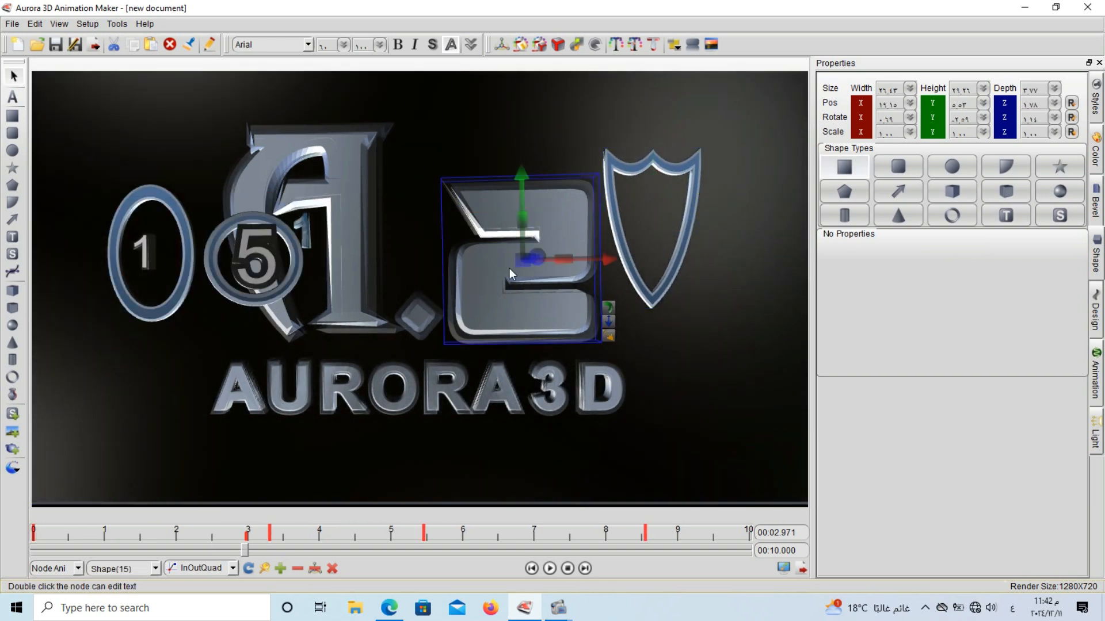
click(352, 251)
right_click(351, 179)
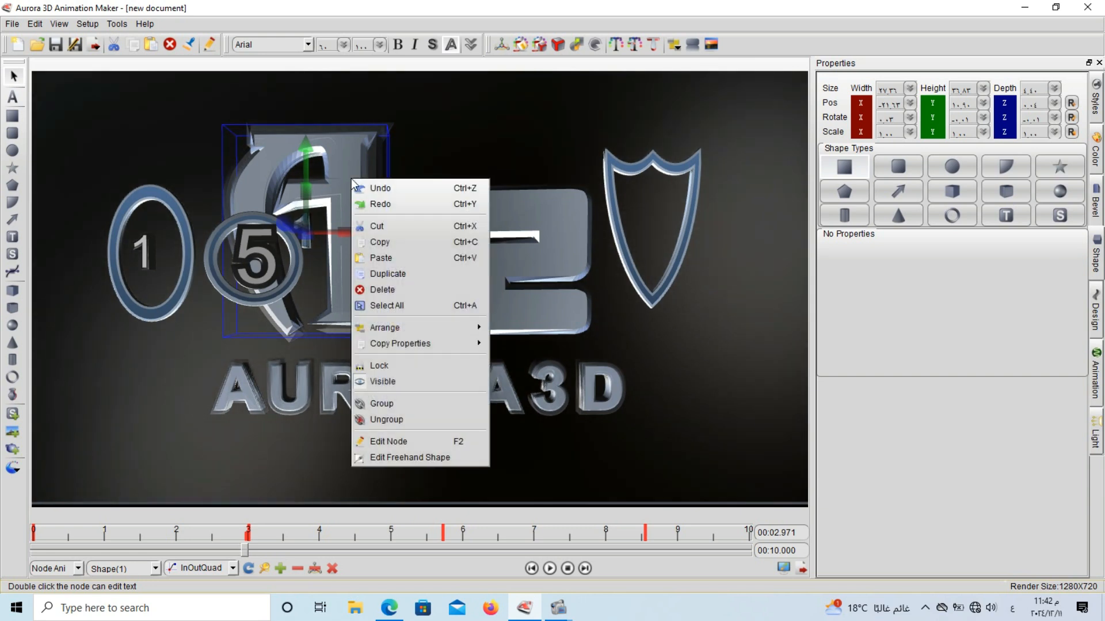
mouse_move(458, 345)
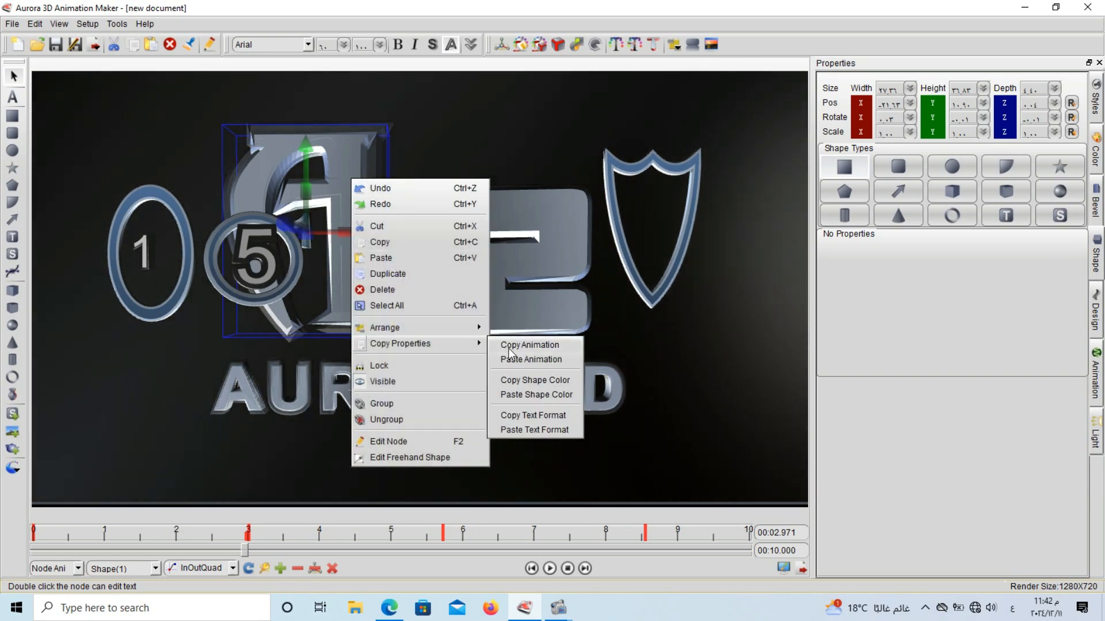
click(516, 346)
Step: Paste the copied animation onto the ellipse containing the 1
click(162, 305)
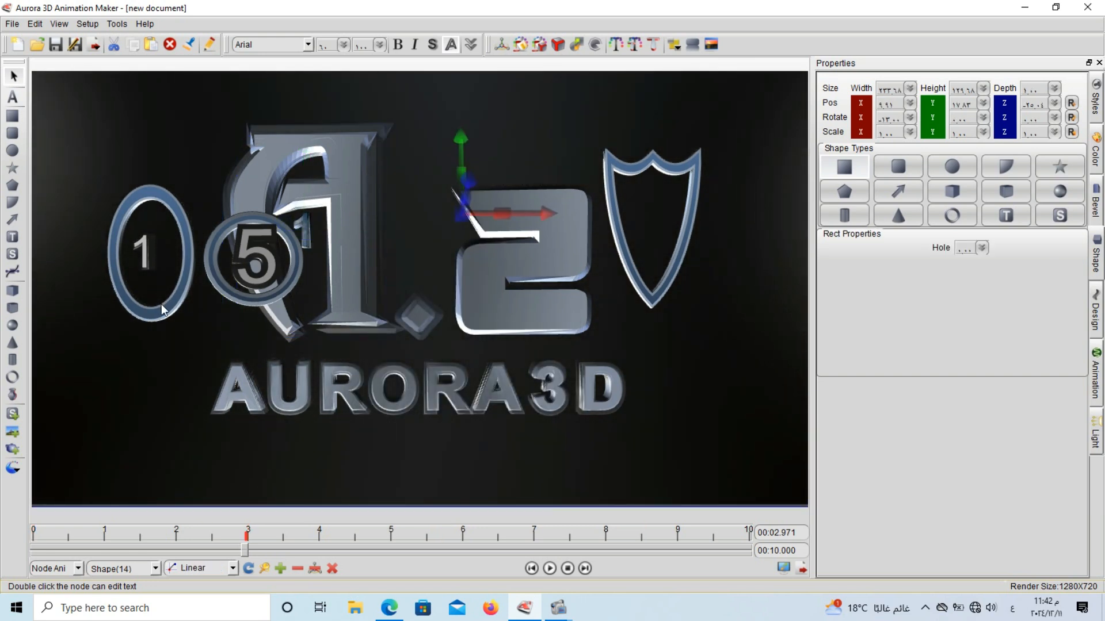
right_click(163, 306)
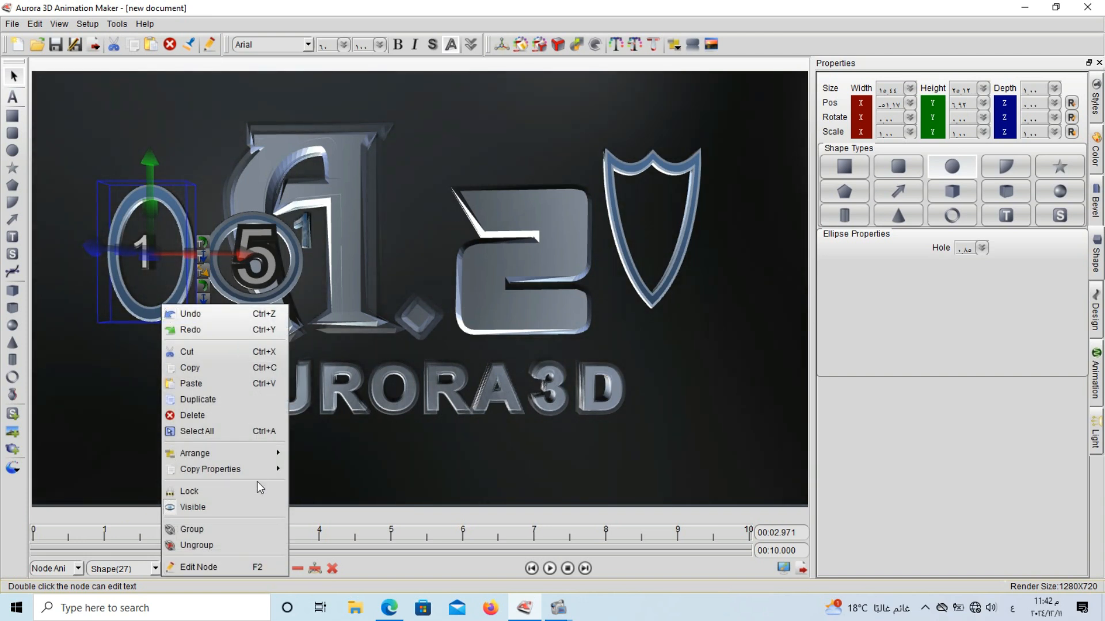
mouse_move(243, 470)
click(328, 486)
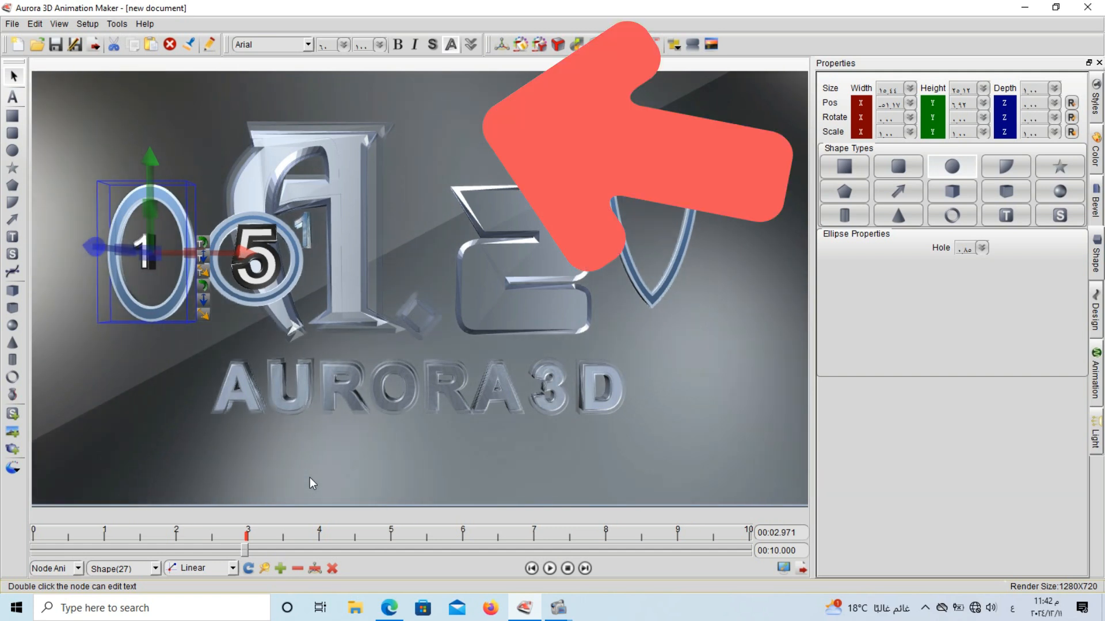
Step: Copy the animation of the narrower letter A layer in the logo
click(363, 272)
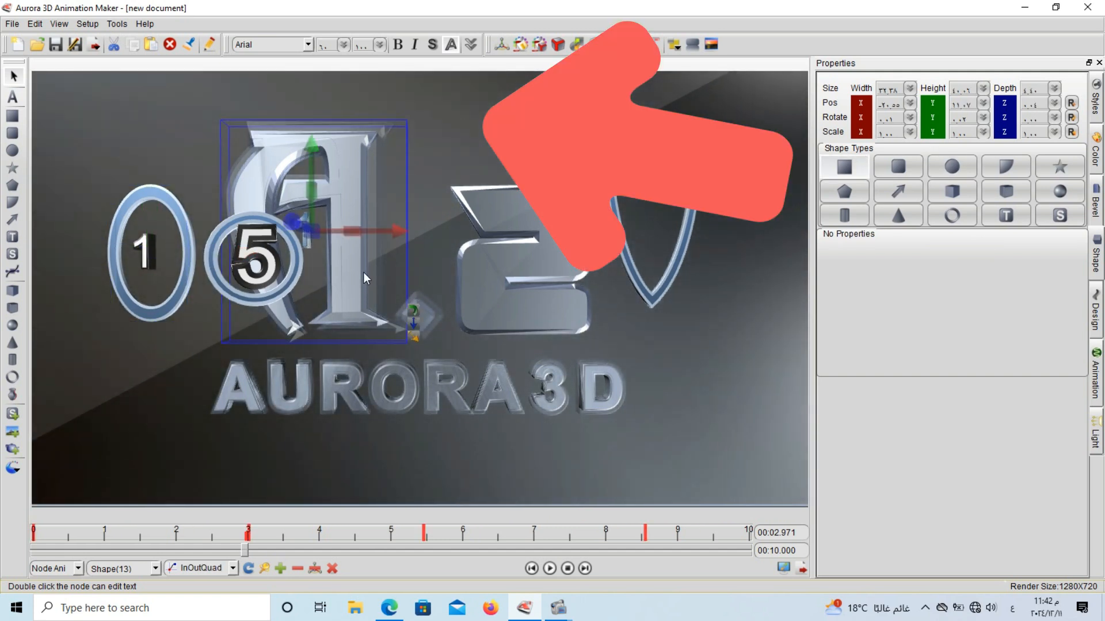
right_click(361, 273)
click(378, 240)
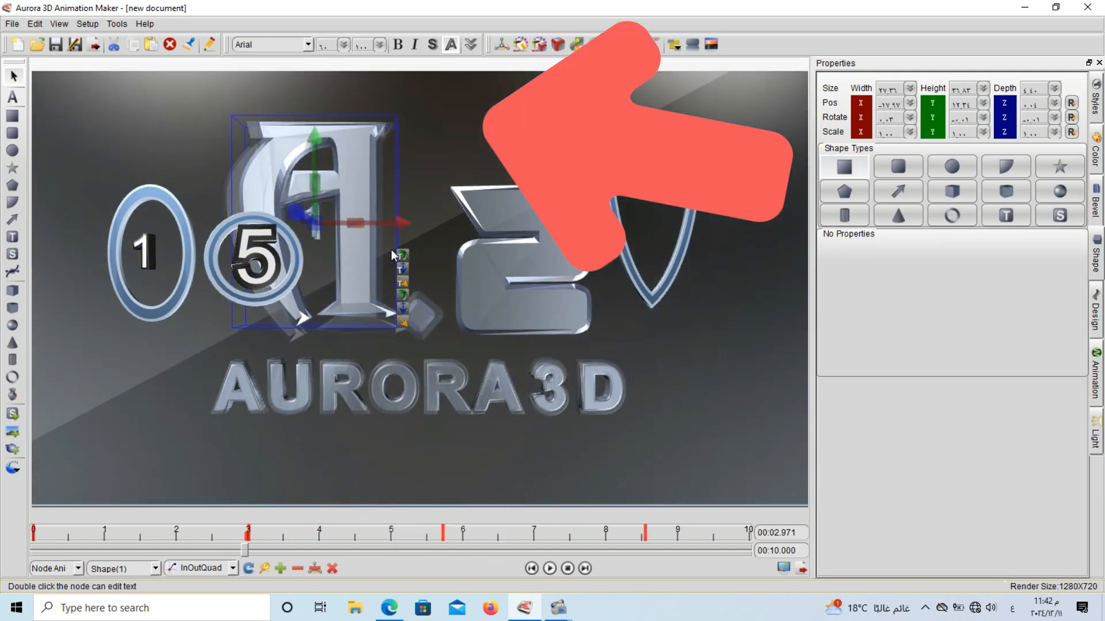
right_click(377, 261)
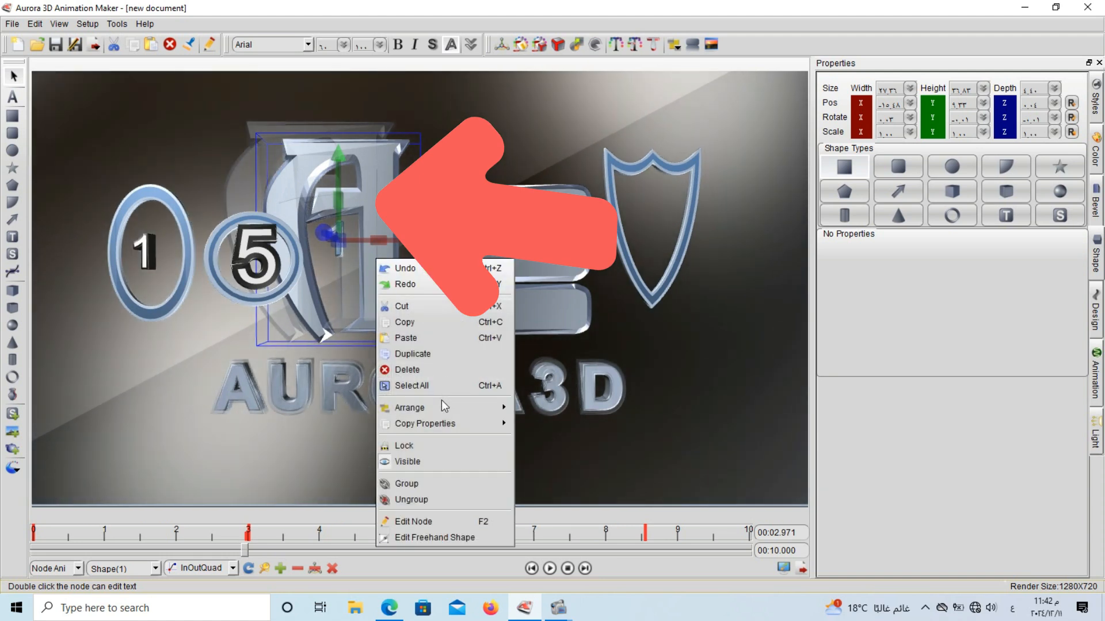
mouse_move(437, 424)
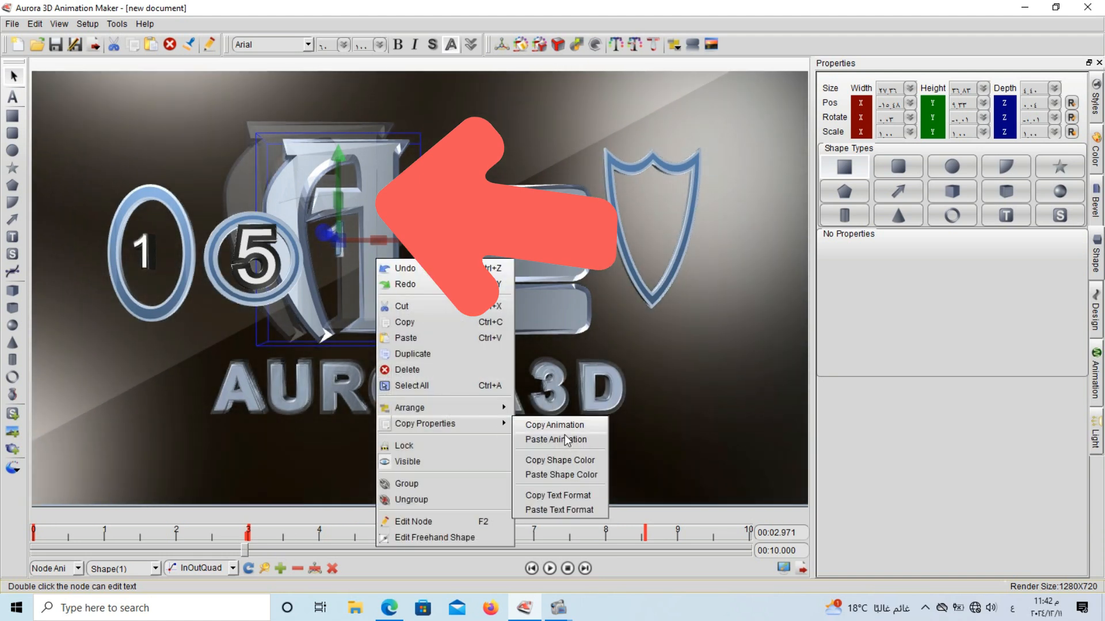
click(564, 439)
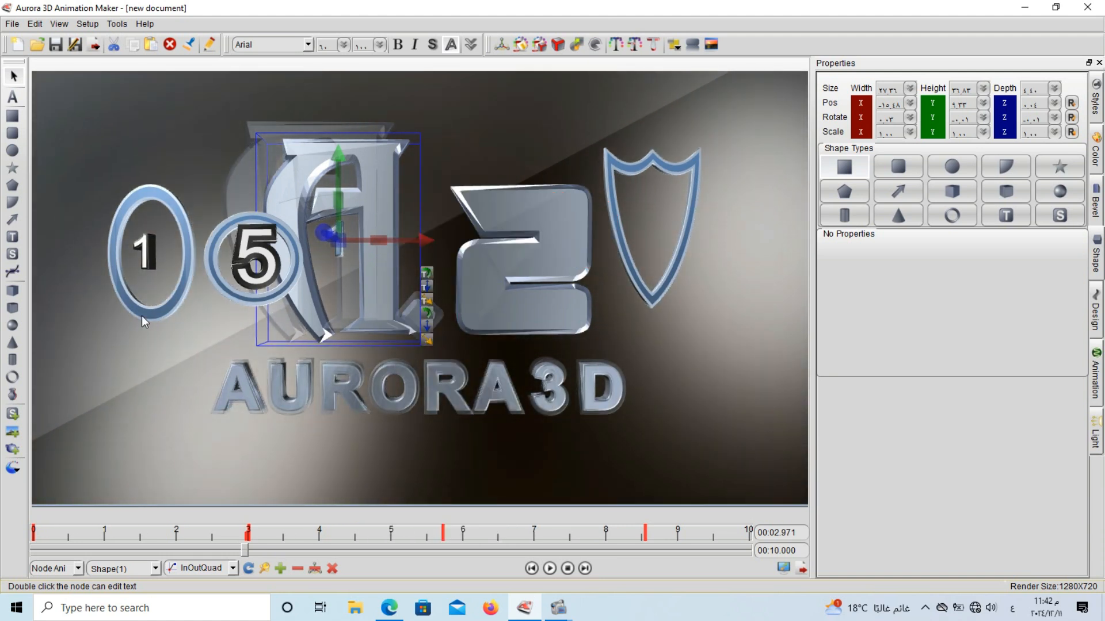
Step: Nudge the ellipse with the 1 outward and paste the copied letter A animation onto it
double_click(136, 318)
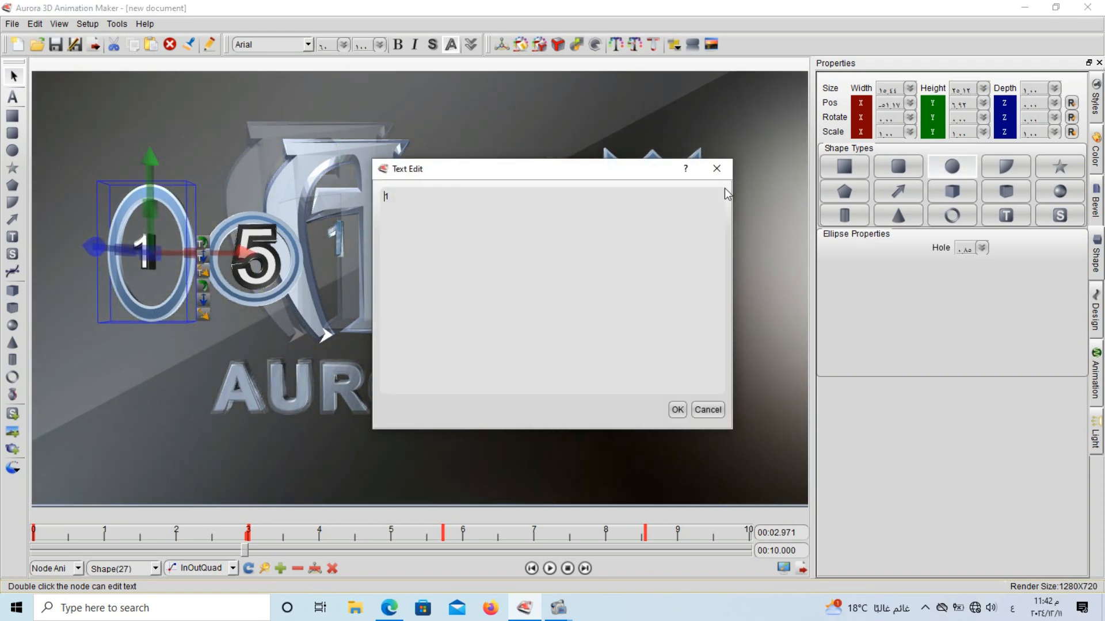
click(722, 171)
drag(157, 303, 147, 309)
right_click(146, 311)
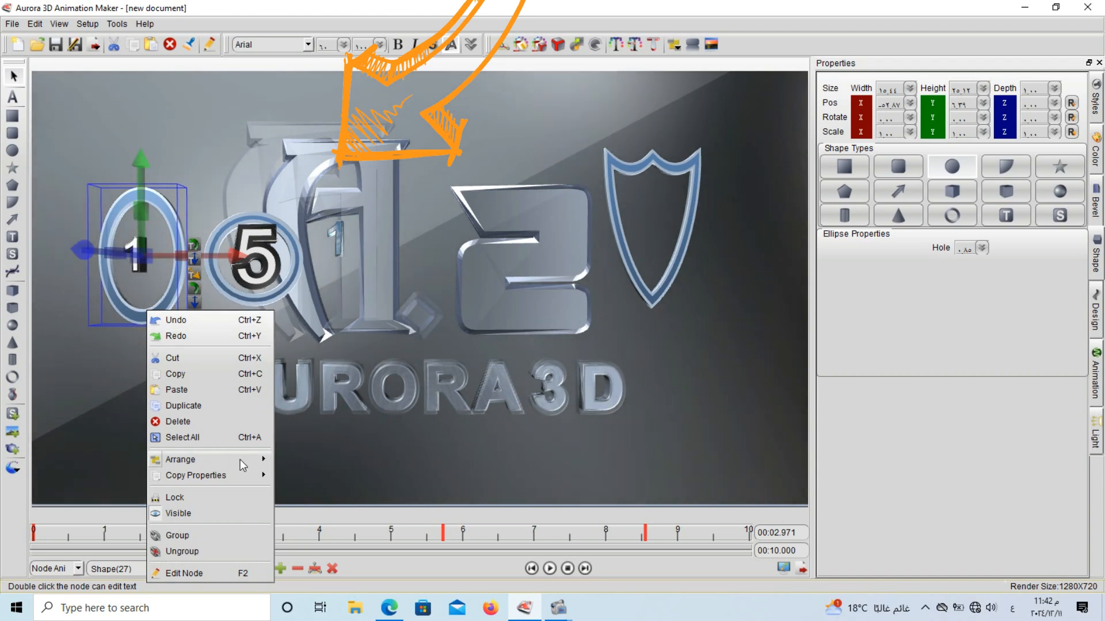
mouse_move(239, 476)
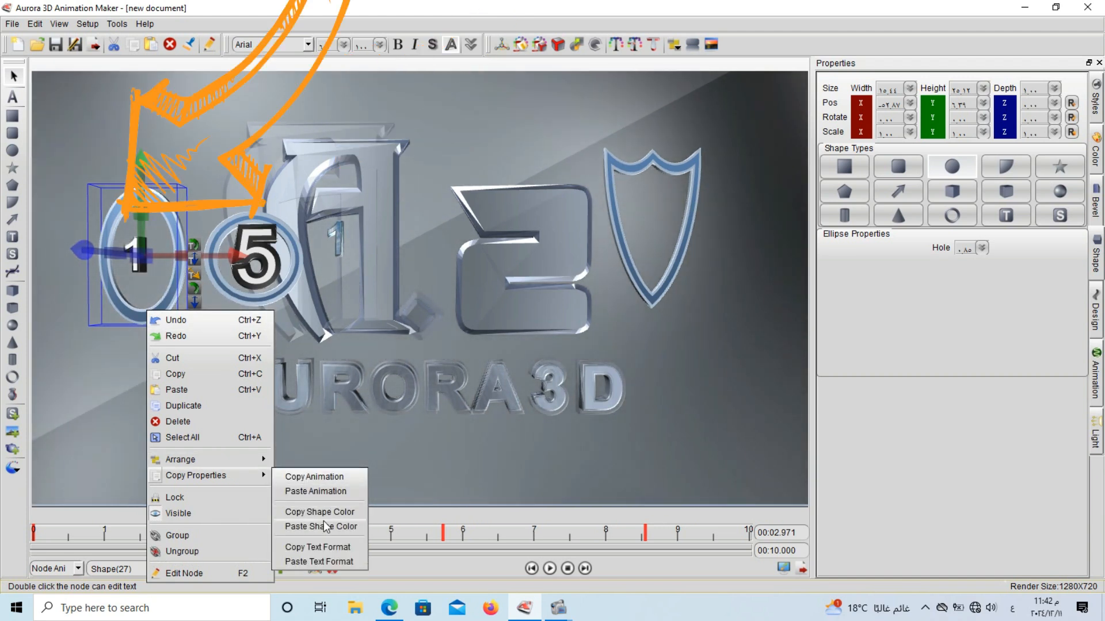
click(312, 497)
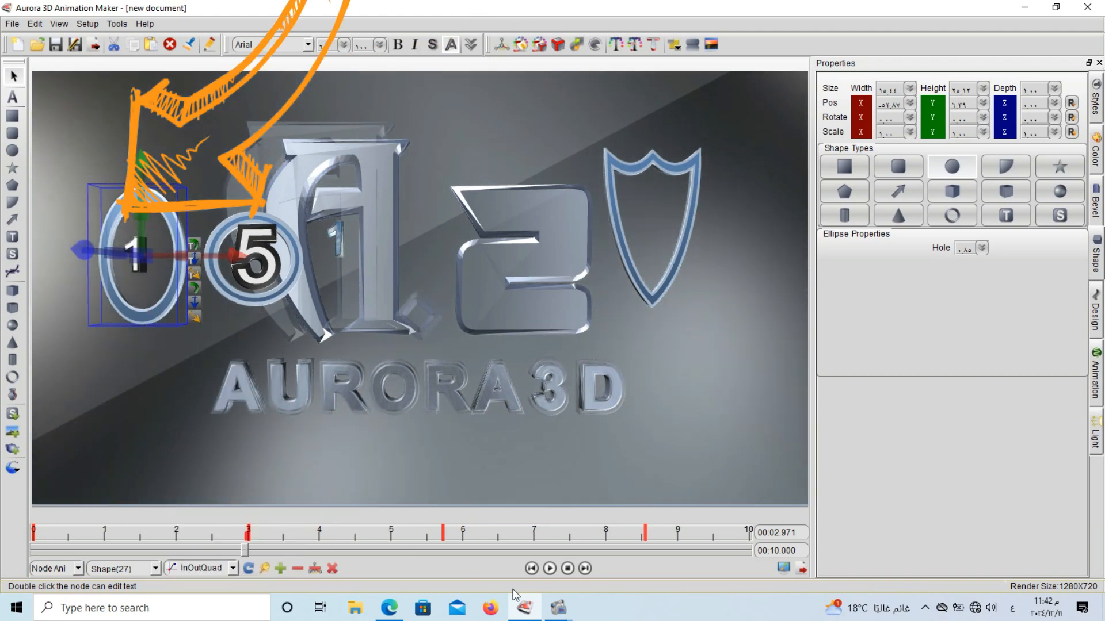
Step: Play the animation to check the motion of the ellipse with the 1
click(567, 569)
click(550, 568)
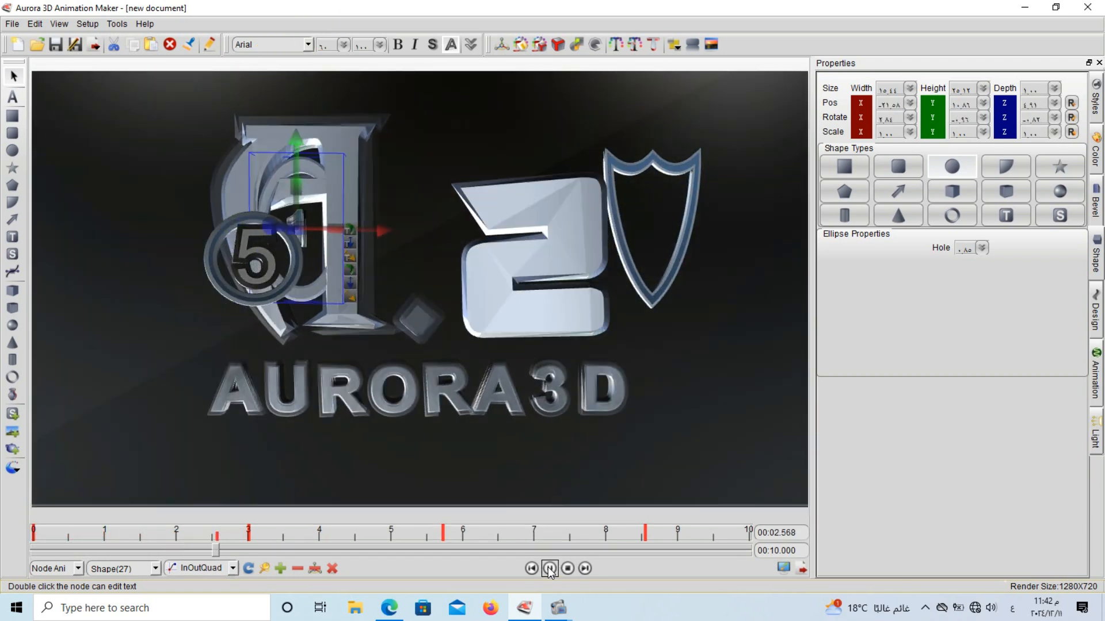
click(550, 568)
Step: Delete the overlapping letter A layers from the logo, pulling them aside to tell them apart
click(360, 131)
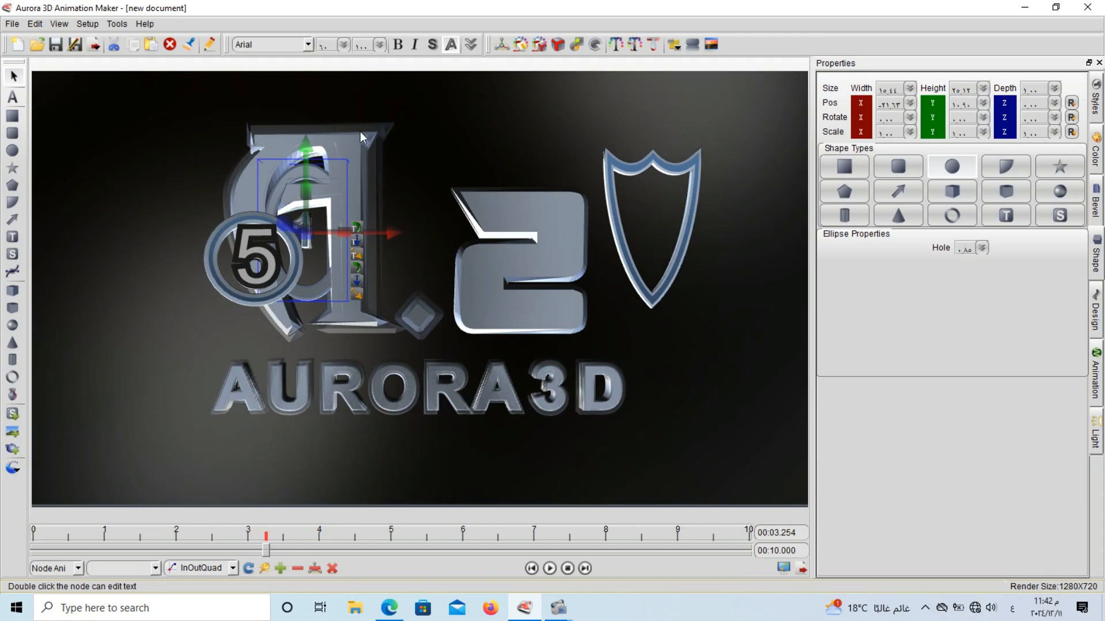
click(420, 216)
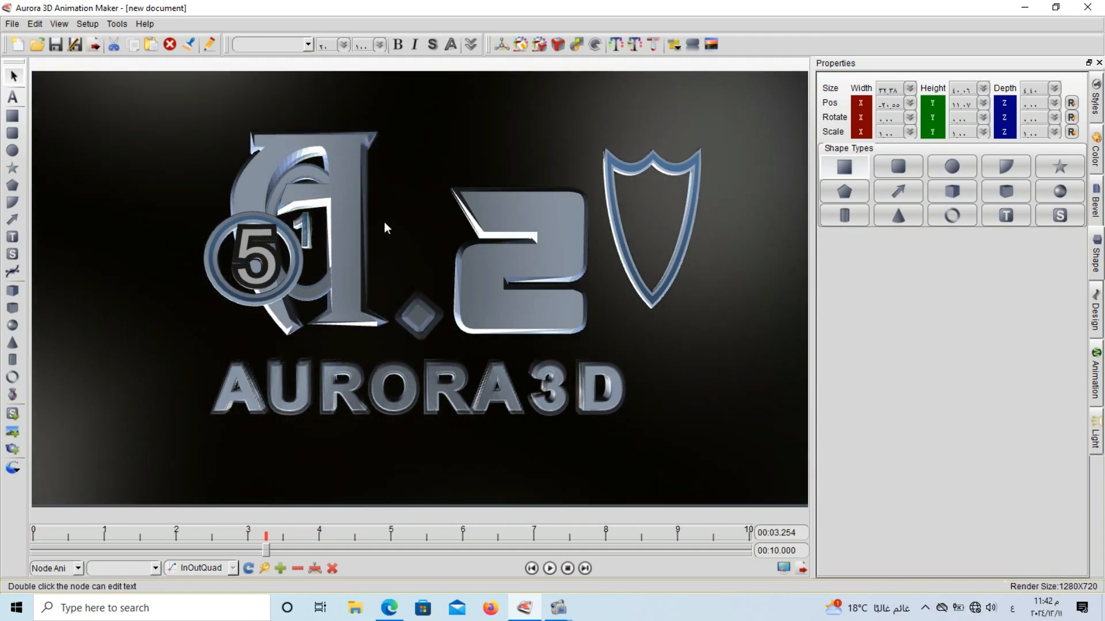
click(371, 189)
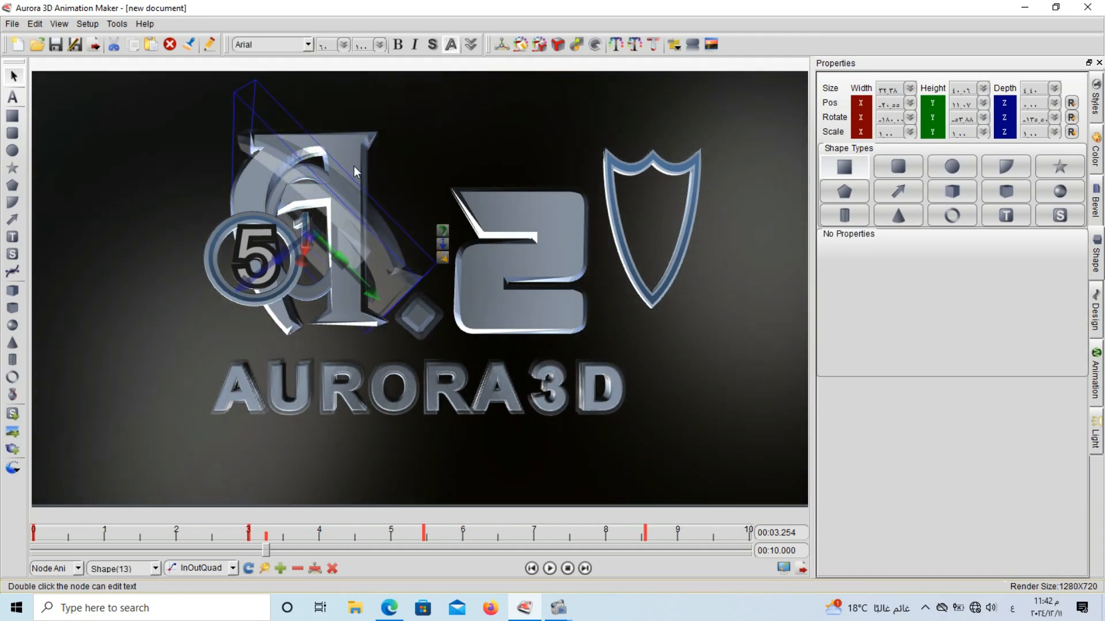
drag(316, 177, 455, 178)
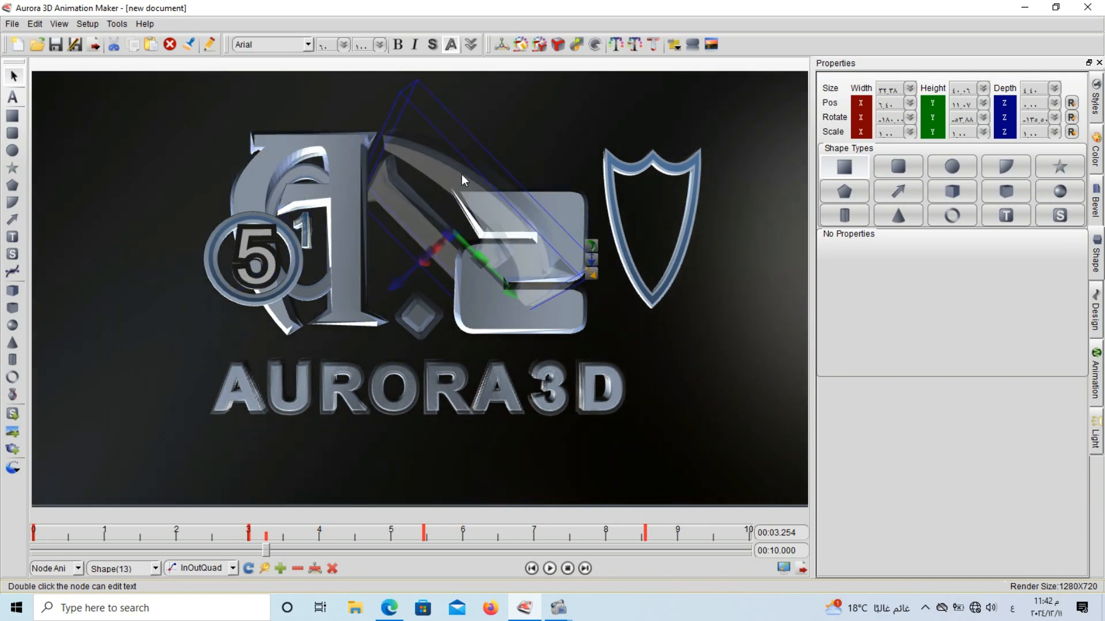
key(Delete)
drag(355, 147, 430, 140)
key(Delete)
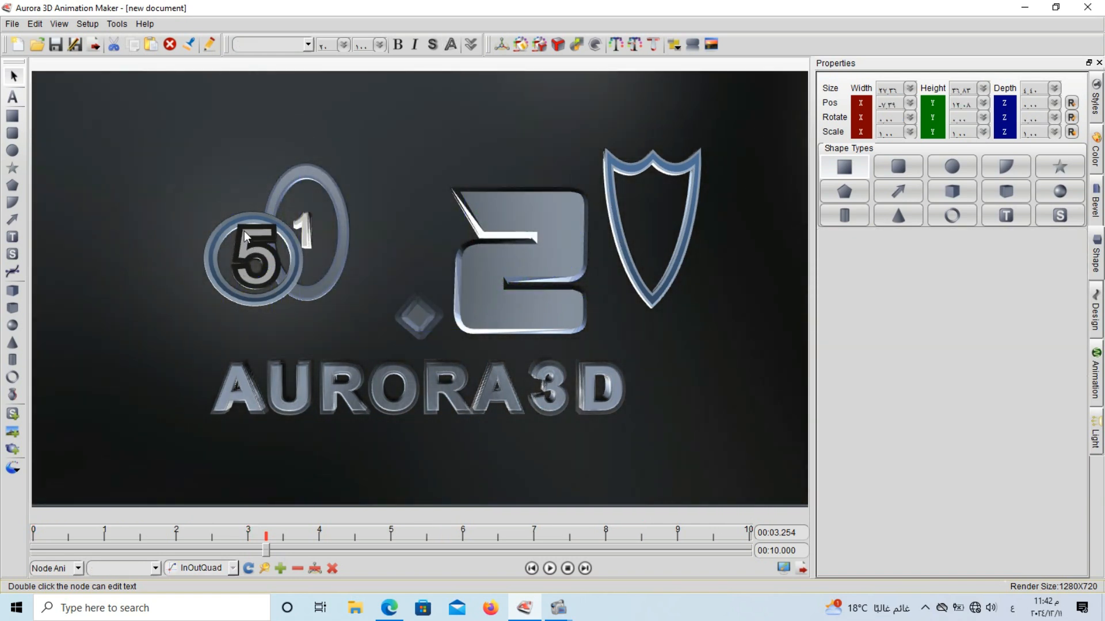
Step: Move the ring with the 5 clear of the ellipse and copy the animation of the large 2
drag(233, 229, 175, 258)
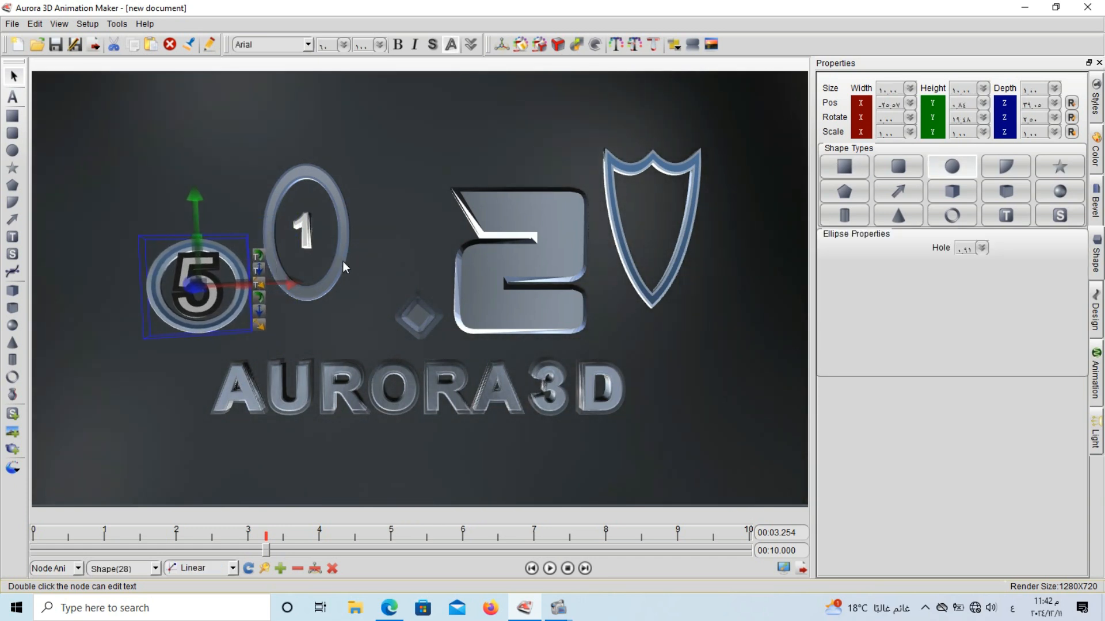
click(482, 234)
right_click(510, 214)
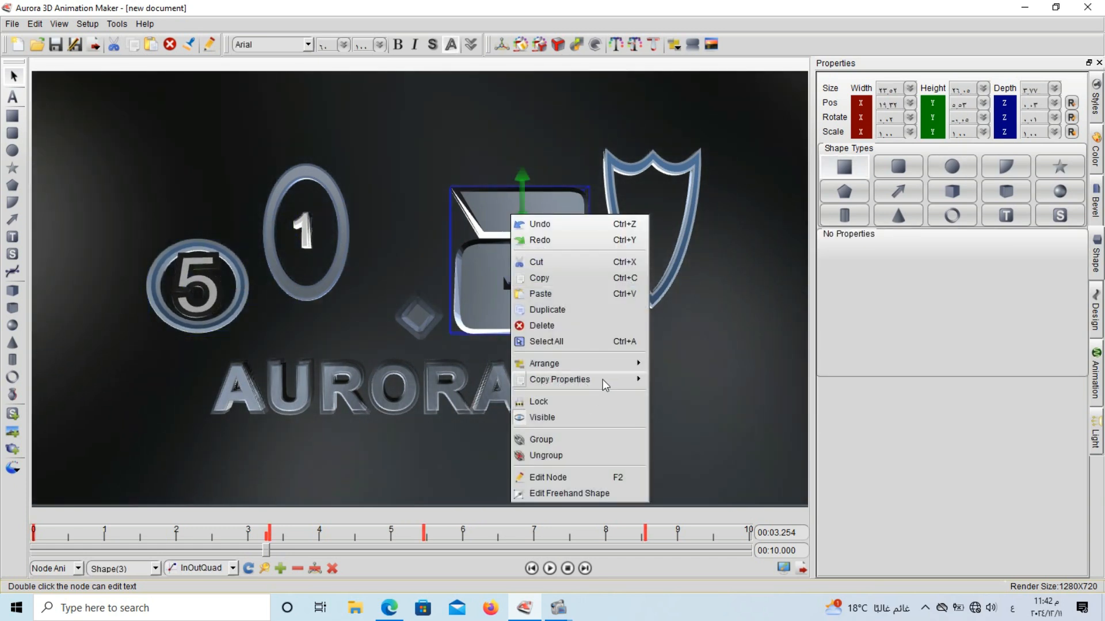
mouse_move(603, 379)
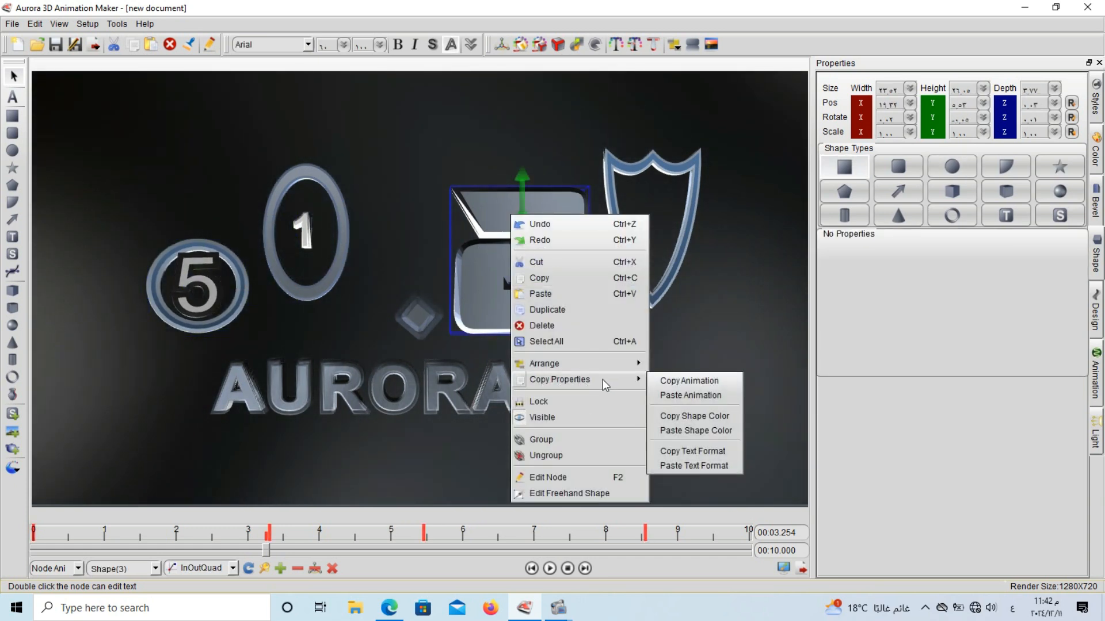
click(685, 381)
Step: Move the ring with the 5 farther from the ellipse and paste the animation of the large 2 onto it
double_click(189, 327)
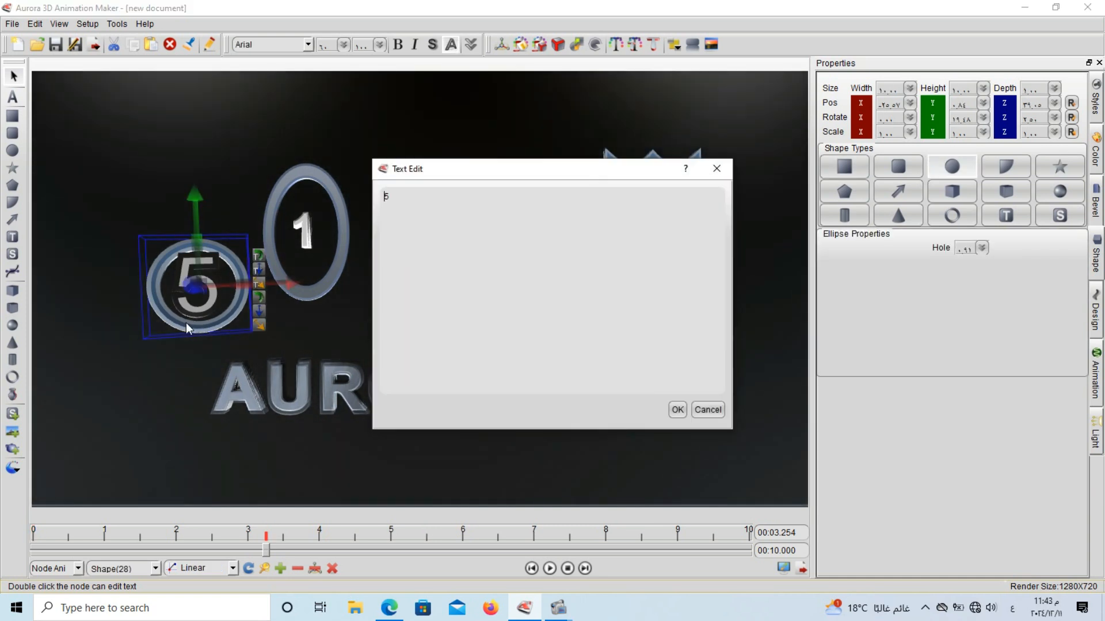
click(716, 170)
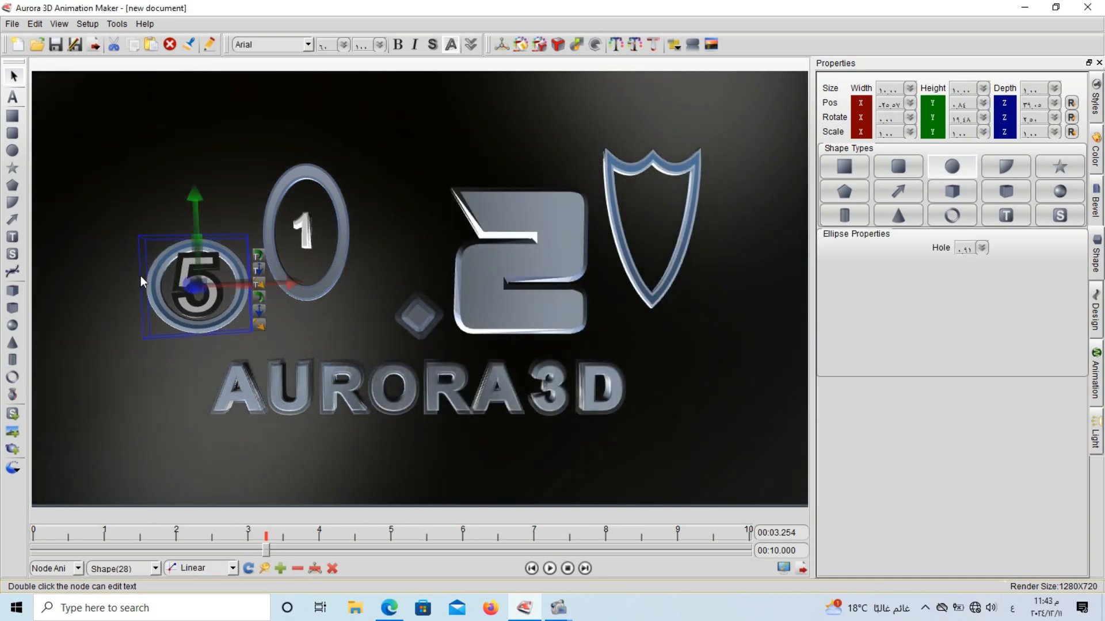
drag(154, 271, 98, 277)
right_click(99, 286)
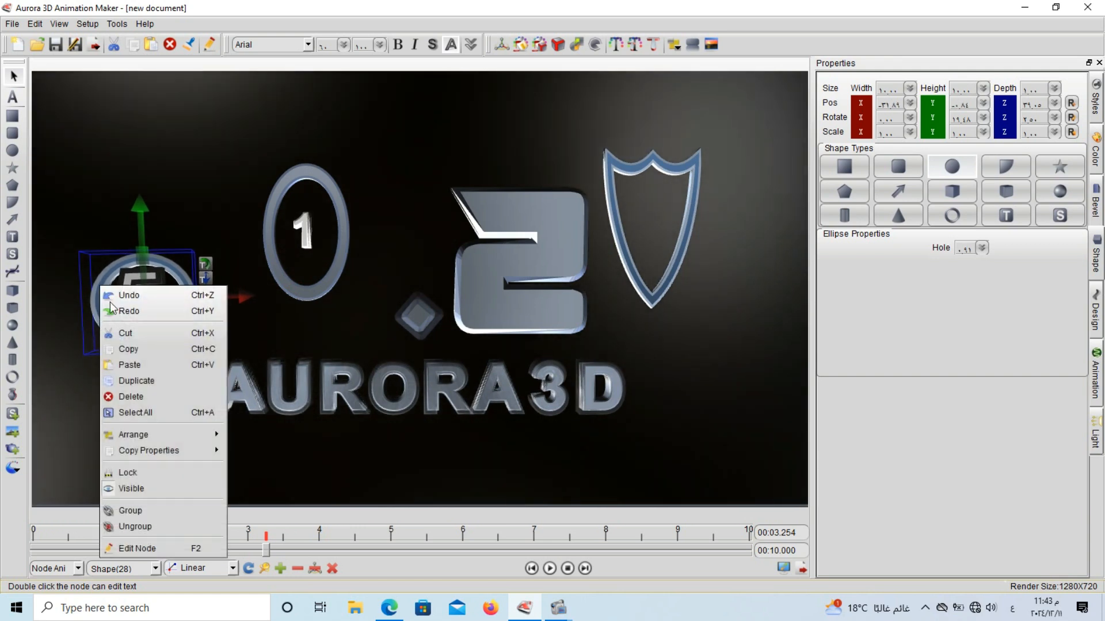
mouse_move(181, 449)
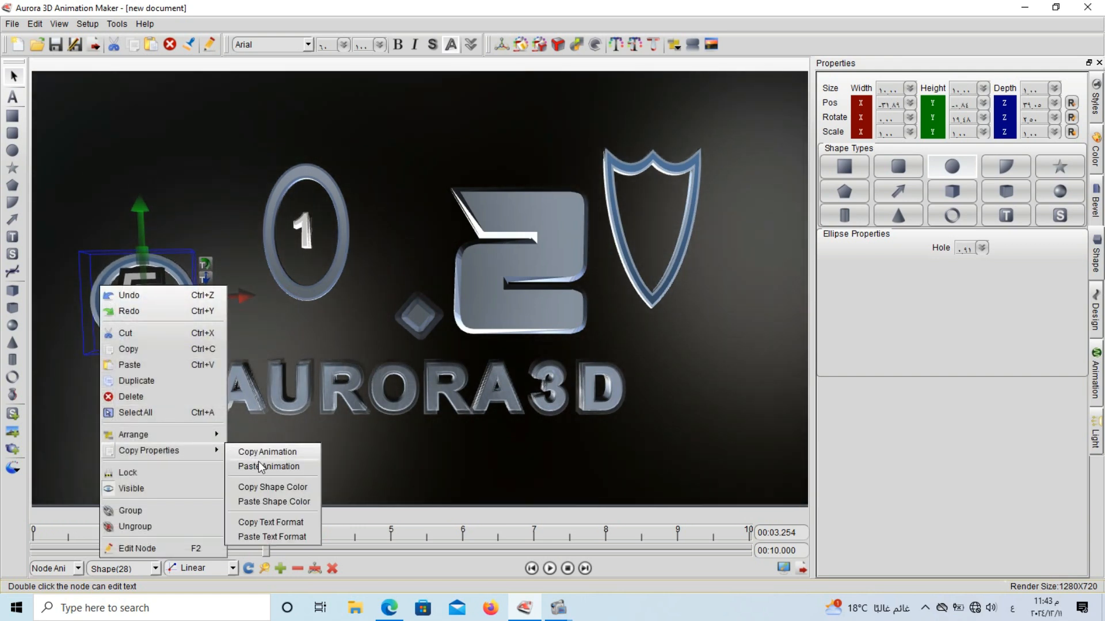
click(268, 467)
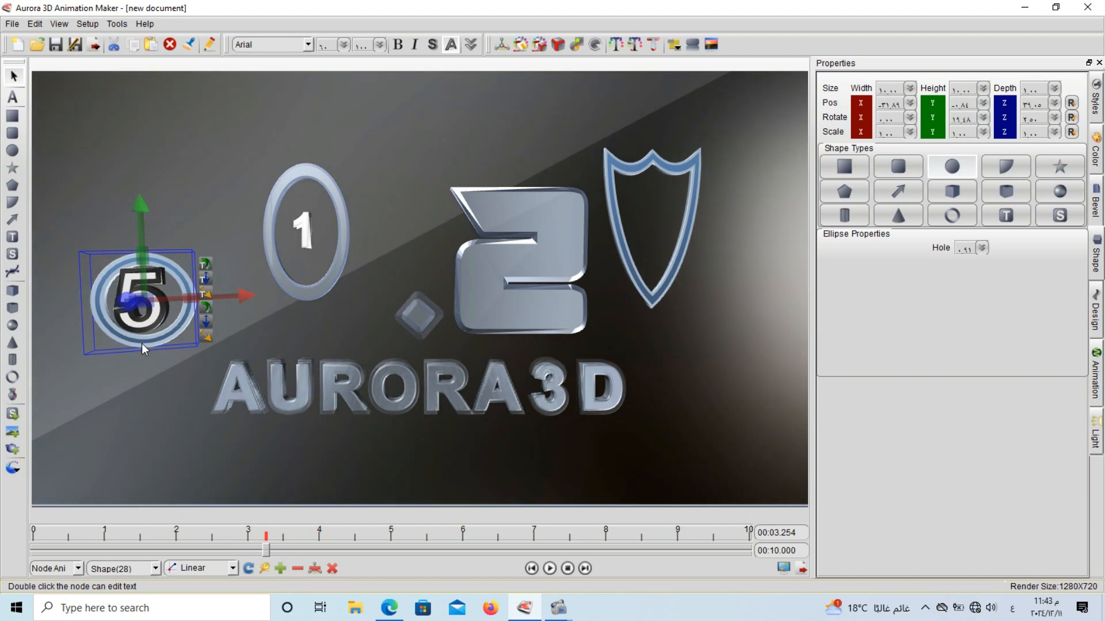
drag(317, 337, 111, 343)
click(488, 267)
click(130, 319)
Step: Play the animation to check the ring with the 5, and go to about 6.19 seconds
click(549, 569)
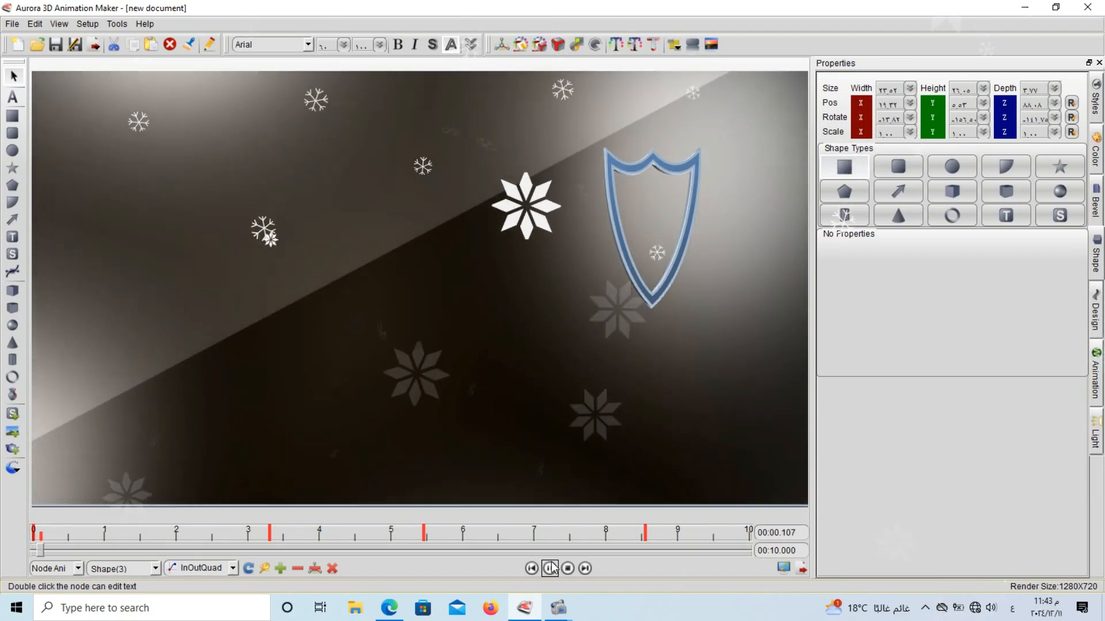
click(550, 568)
click(476, 531)
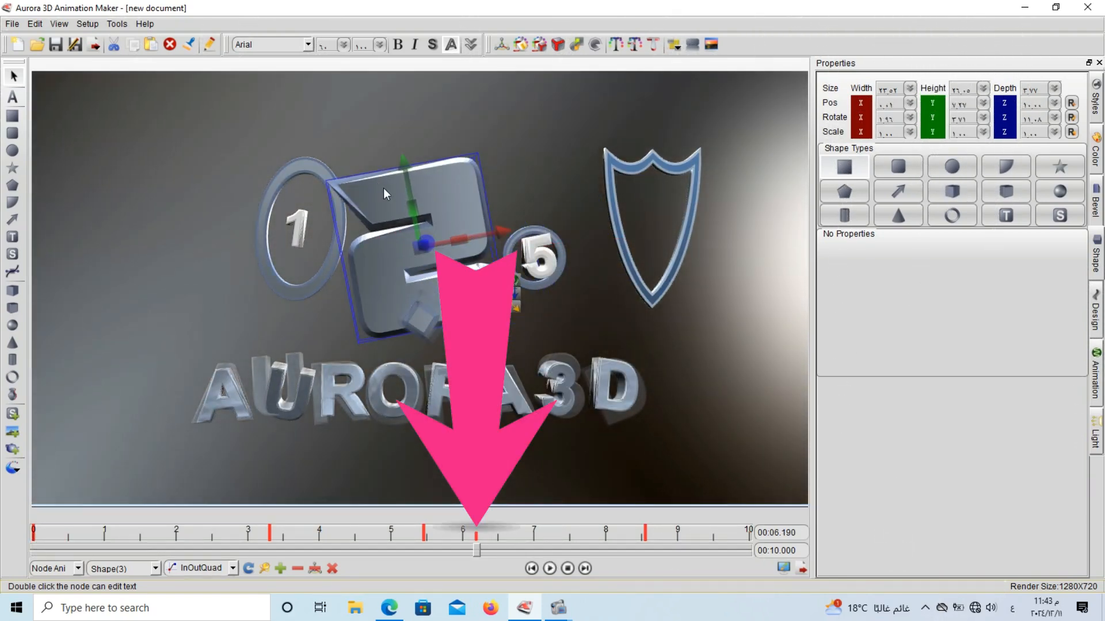
Step: Replace the large 2 with the shield, placed between the ellipse and the ring, and widen it to an X scale of about 3.2
click(383, 187)
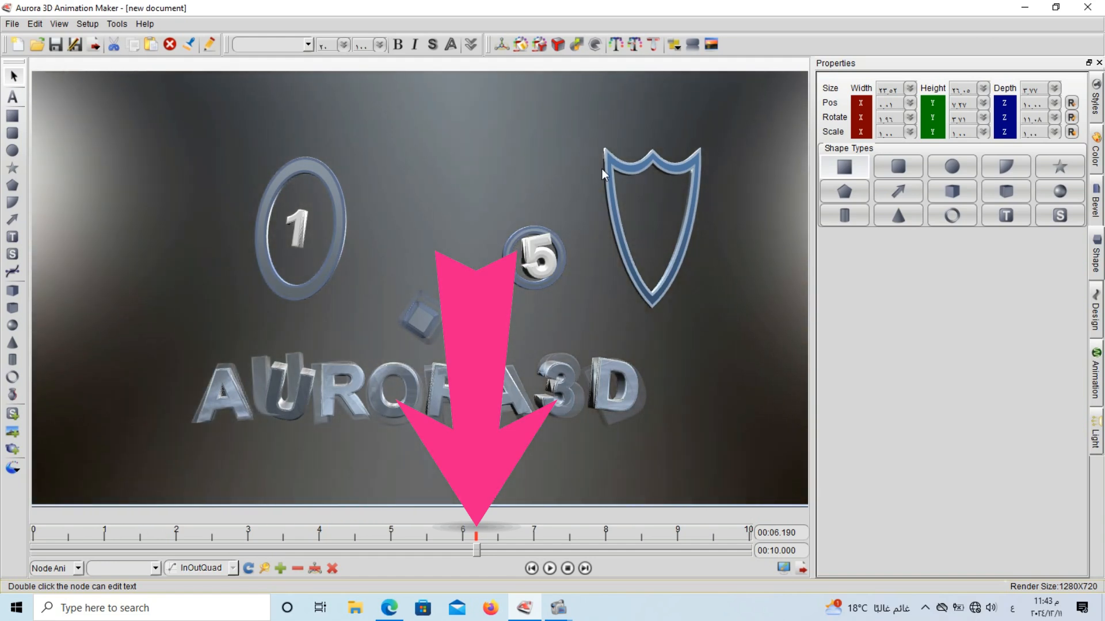
drag(601, 168, 375, 138)
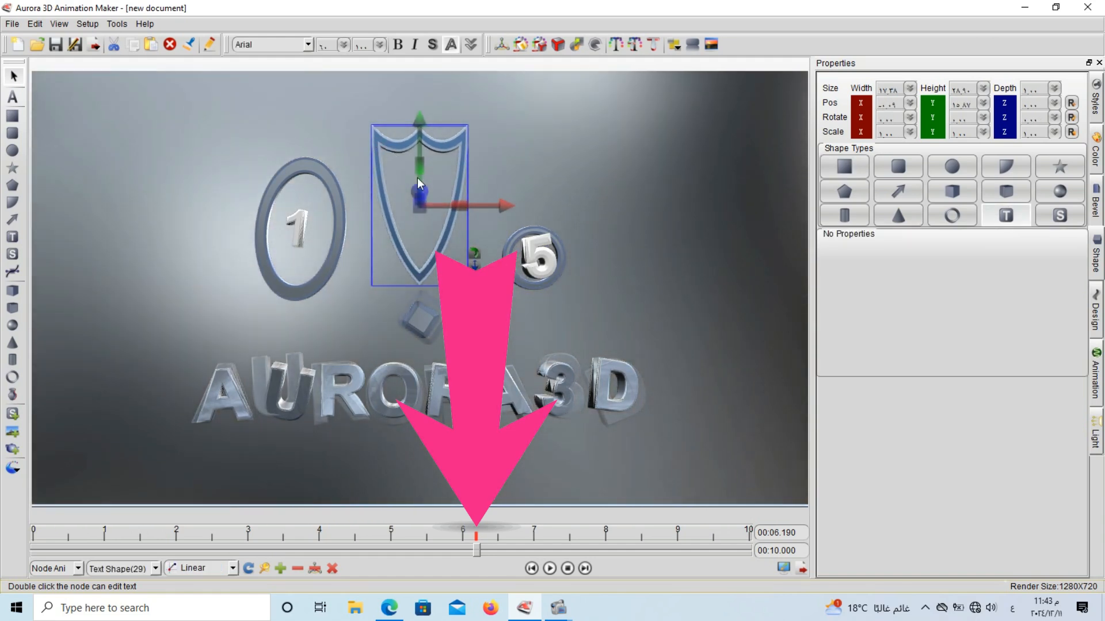
drag(463, 207, 765, 205)
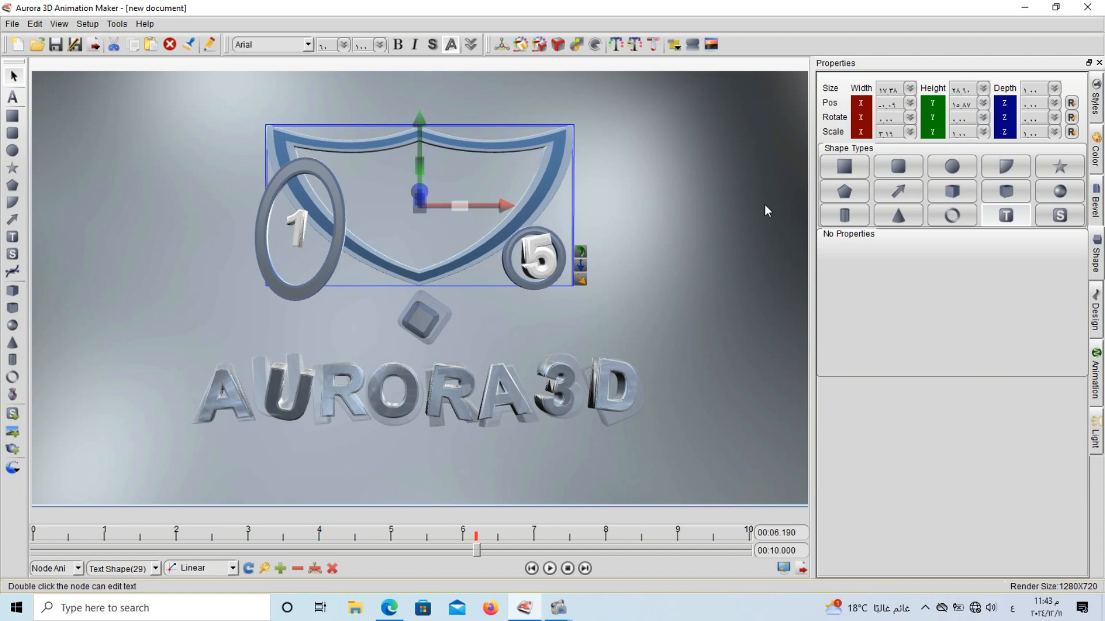
Step: Replace the background rectangle's text with "tutorial" and shift the rectangle until the word sits inside the shield
double_click(484, 167)
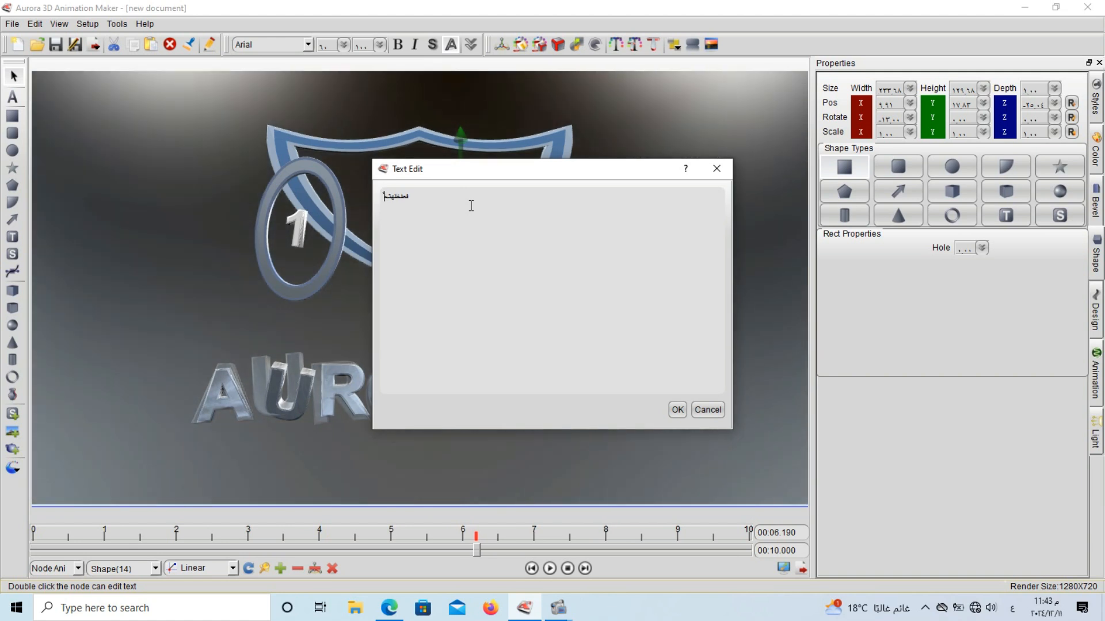
key(BackSpace)
key(BackSpace)
key(BackSpace)
key(BackSpace)
key(BackSpace)
key(BackSpace)
key(BackSpace)
key(BackSpace)
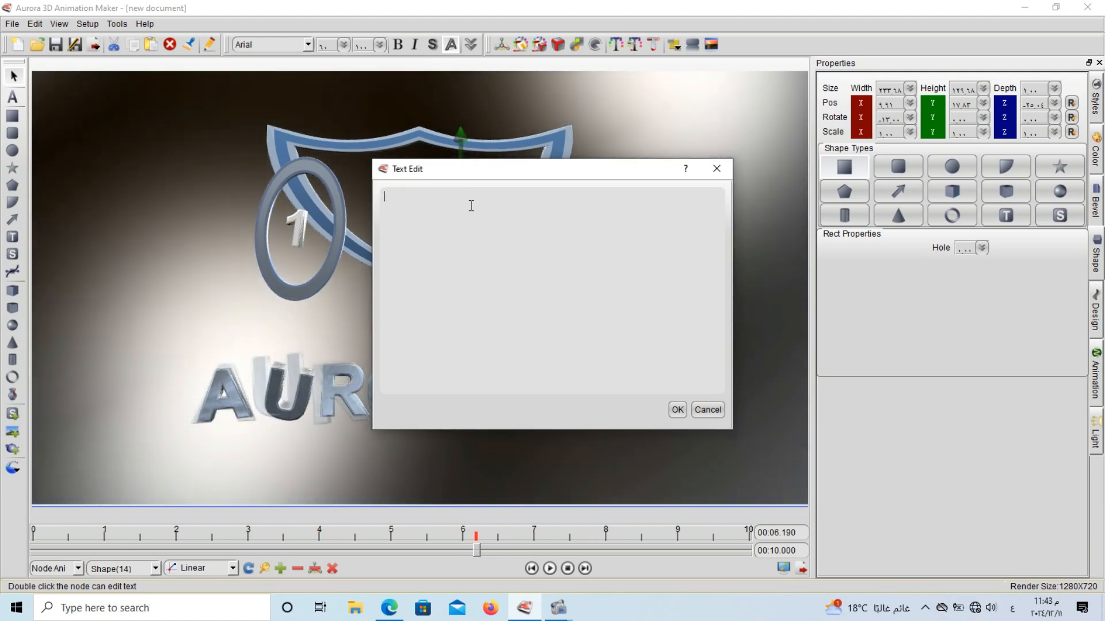
text(tutorial)
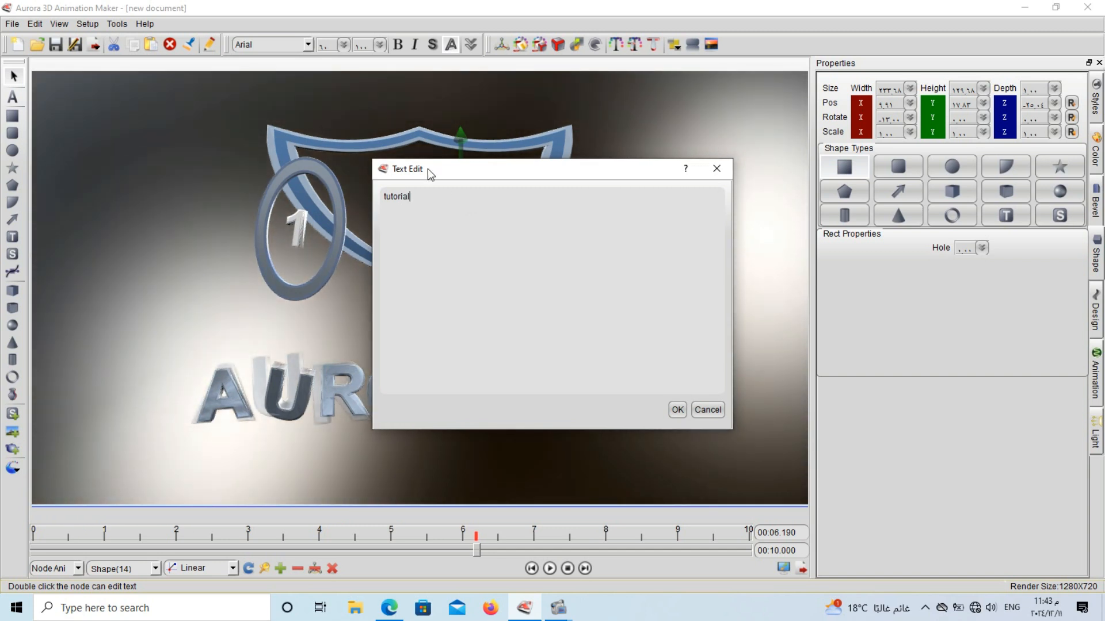
click(678, 414)
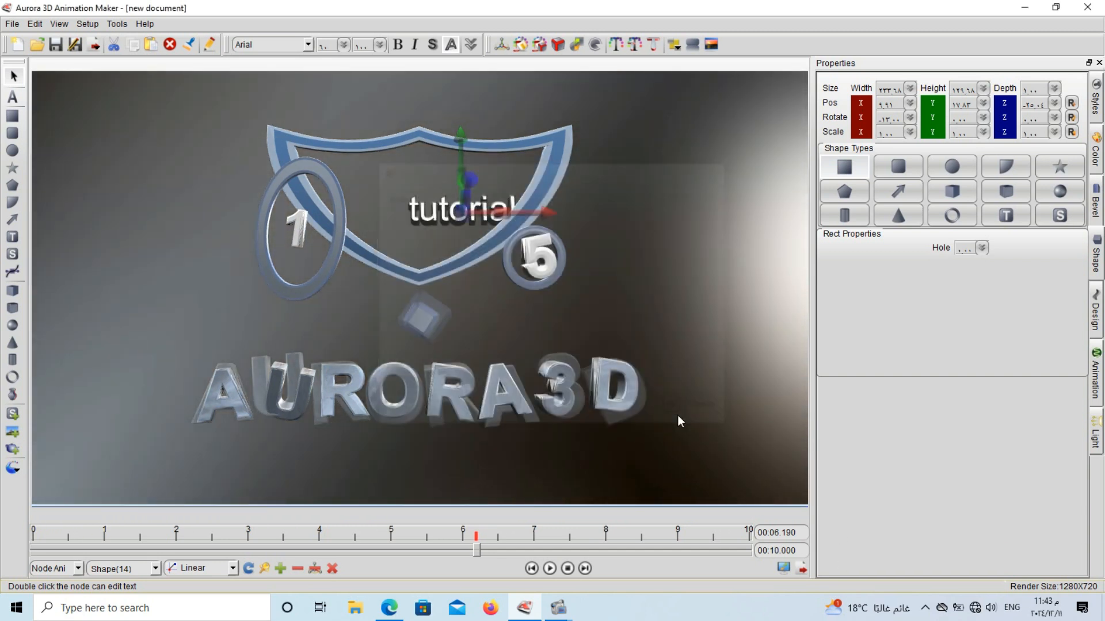
drag(419, 216, 387, 210)
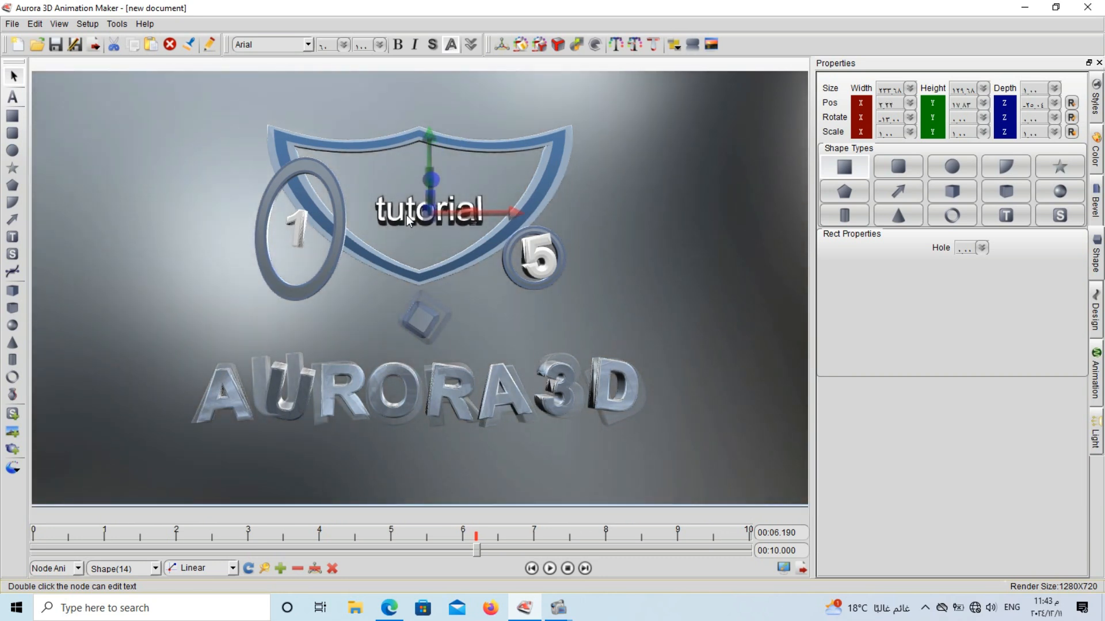
mouse_move(406, 215)
mouse_down()
mouse_move(488, 244)
mouse_move(412, 234)
mouse_up()
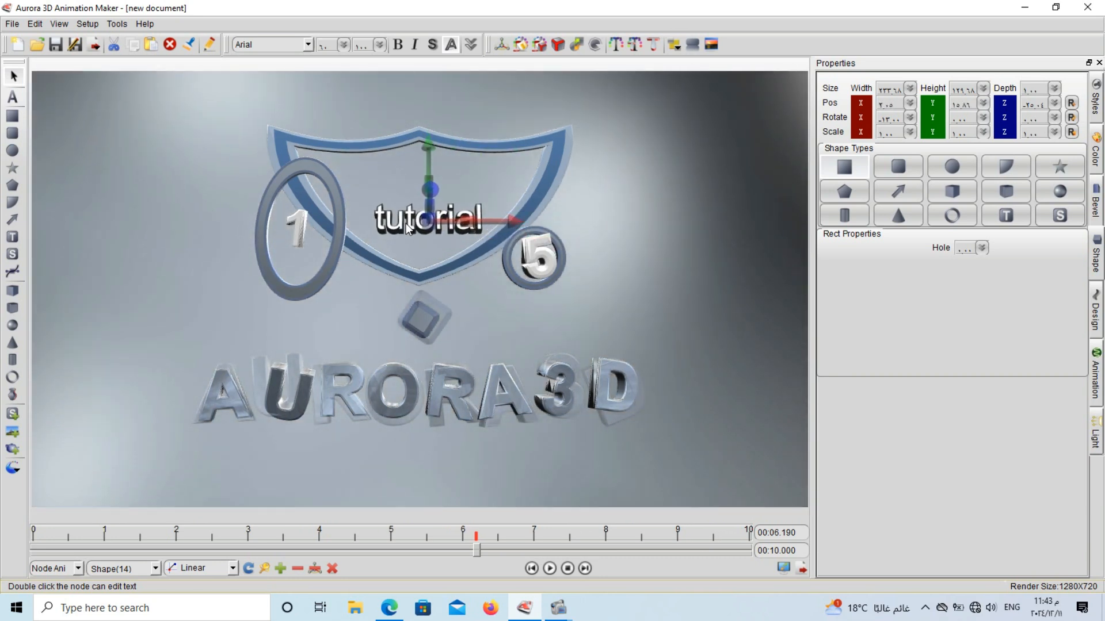
Step: Set the shield's text to "lesson" and shrink the text to fit inside the shield outline
double_click(494, 145)
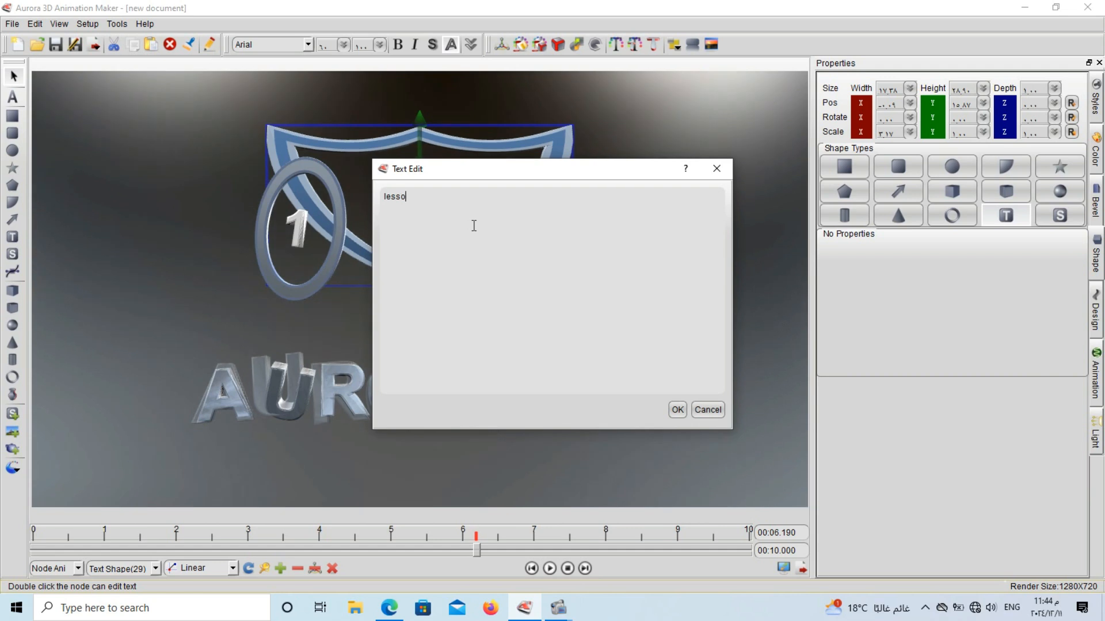
text(lesson)
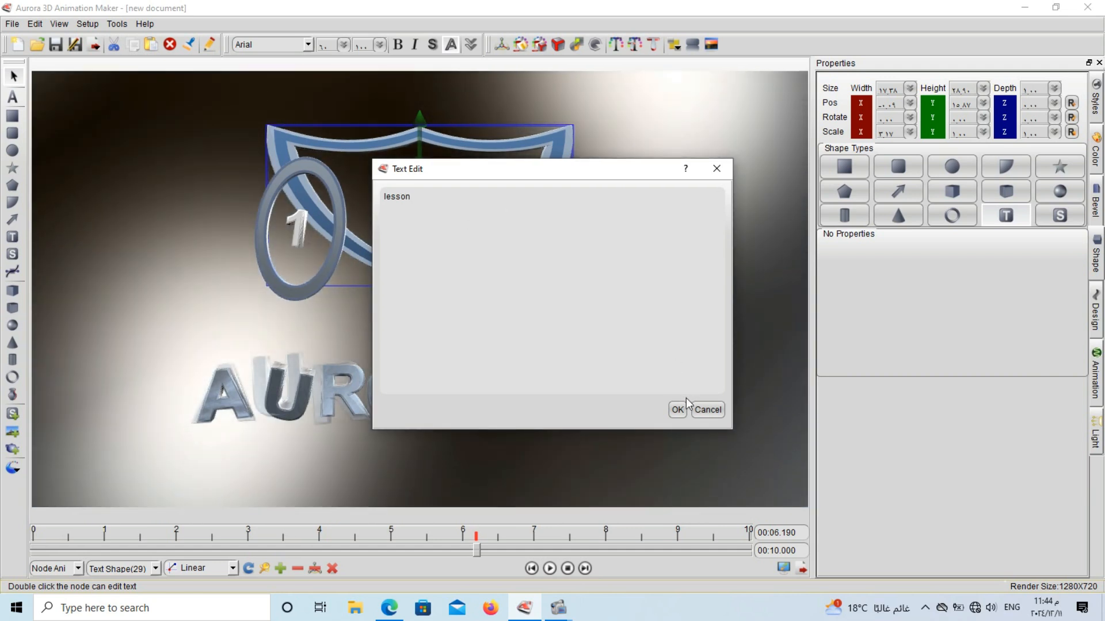
click(677, 410)
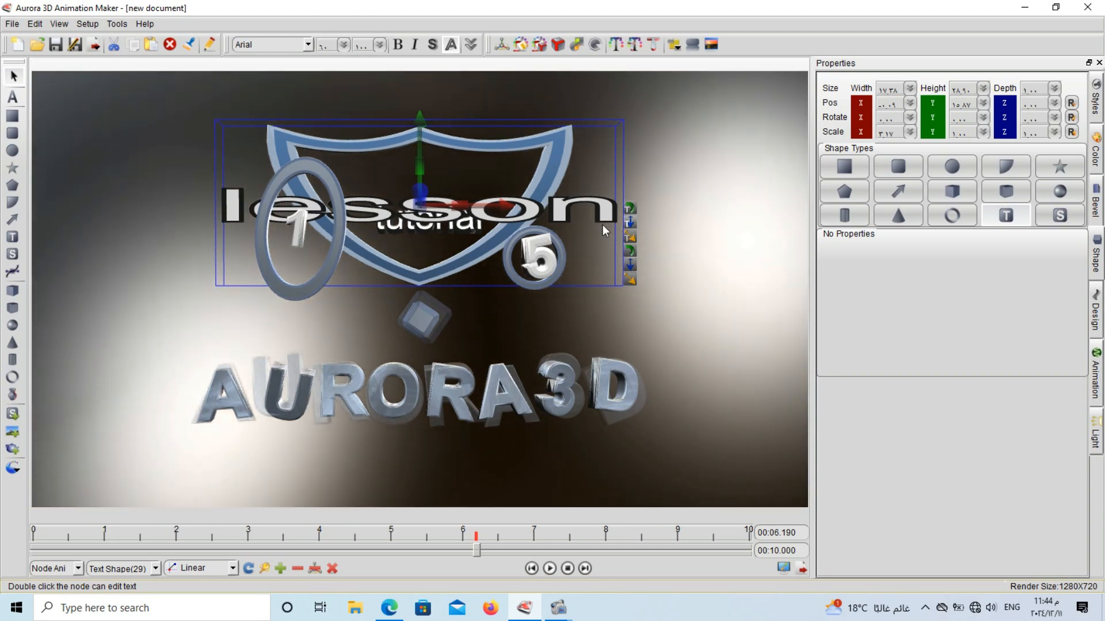
drag(626, 237, 580, 237)
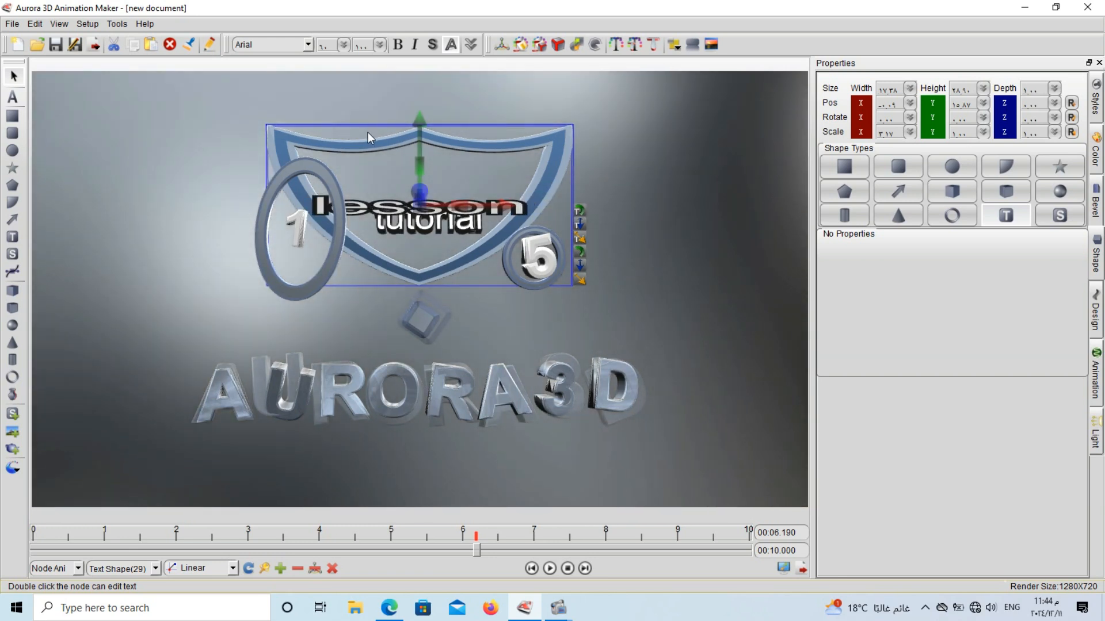
Step: Raise the shield to a Y position of about 24.3 and change its text font to Ayang Bestie
drag(369, 147, 372, 100)
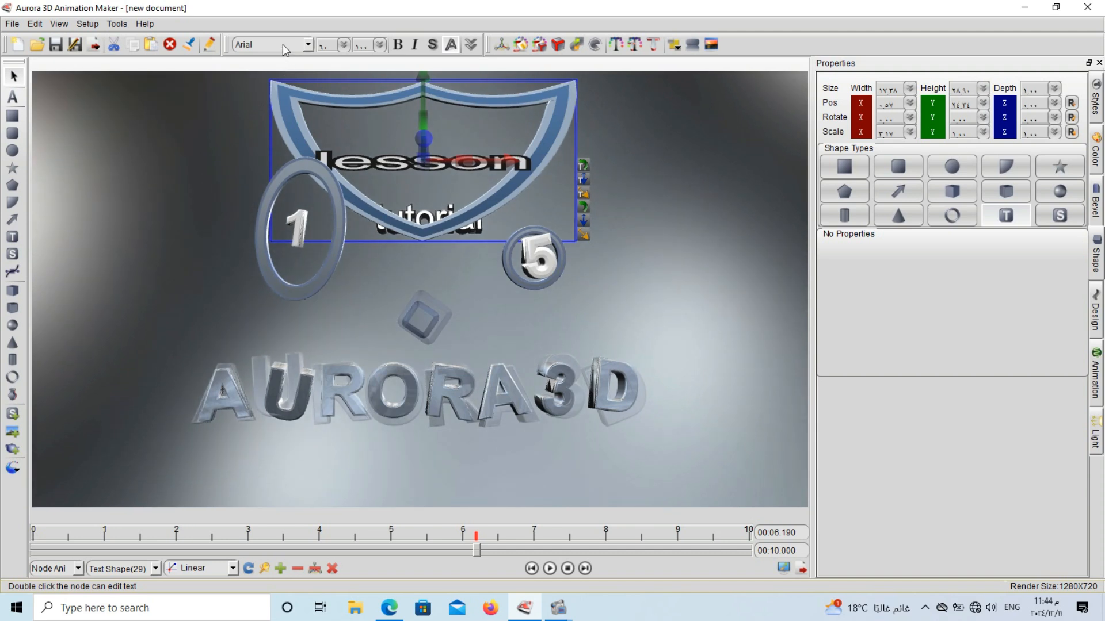
scroll(283, 44, down, 2)
scroll(283, 45, down, 1)
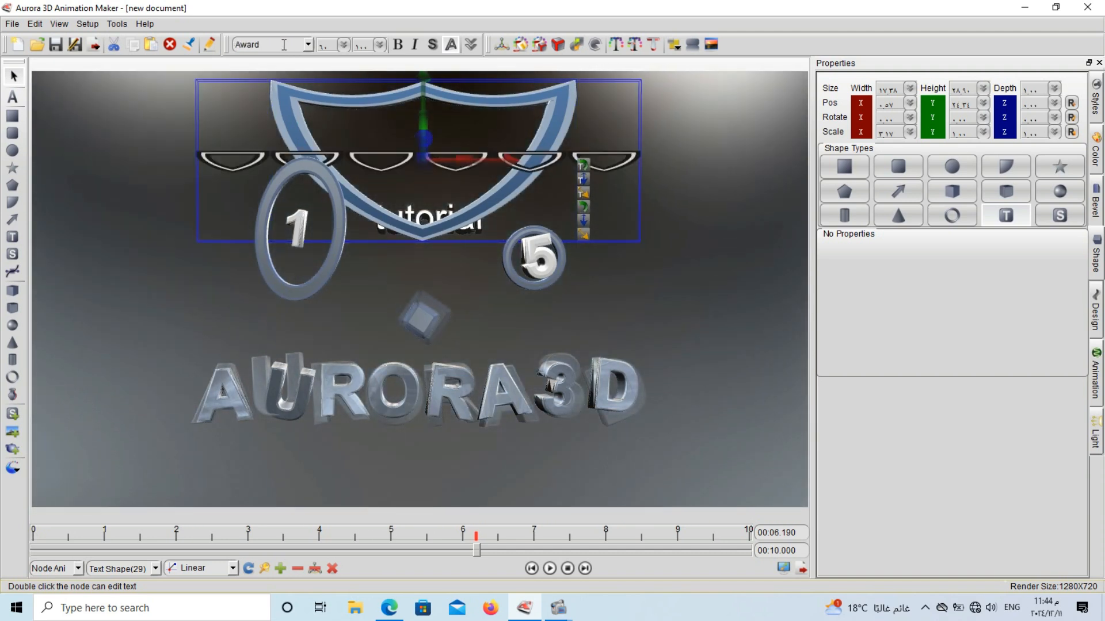
scroll(283, 44, down, 1)
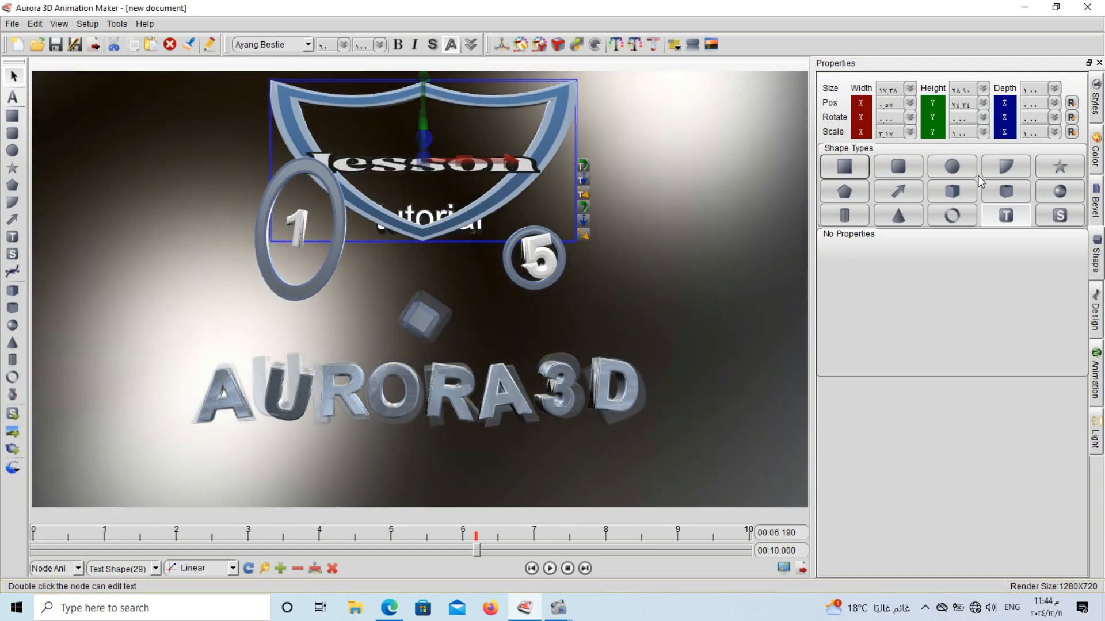
Step: Color the outline and the letters of the shield's "lesson" text green
click(1097, 144)
click(916, 157)
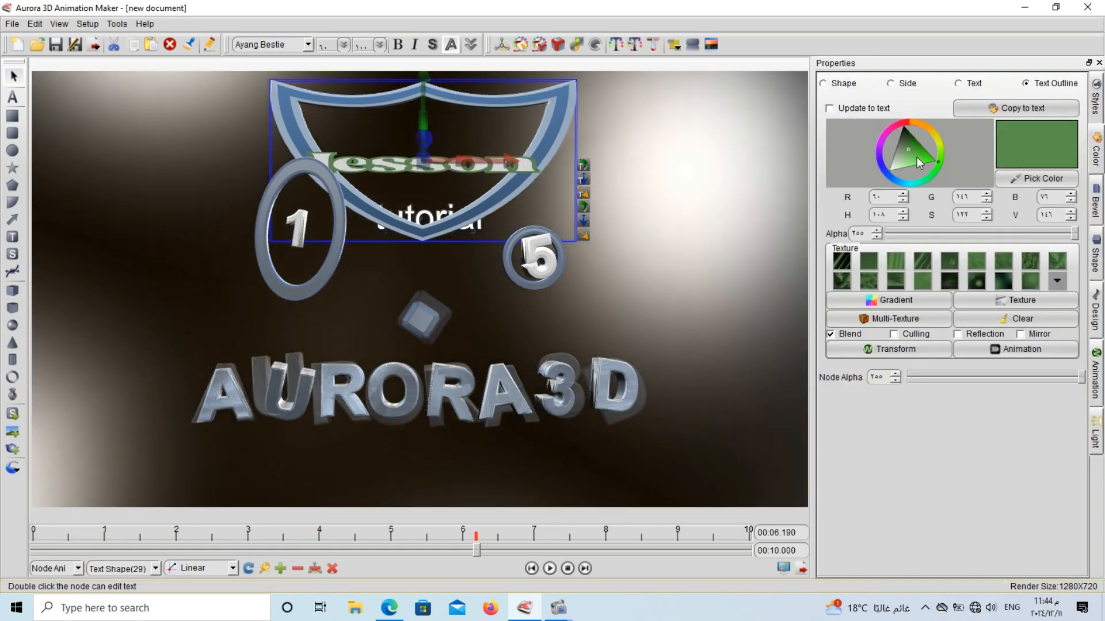
click(942, 156)
click(958, 83)
click(924, 155)
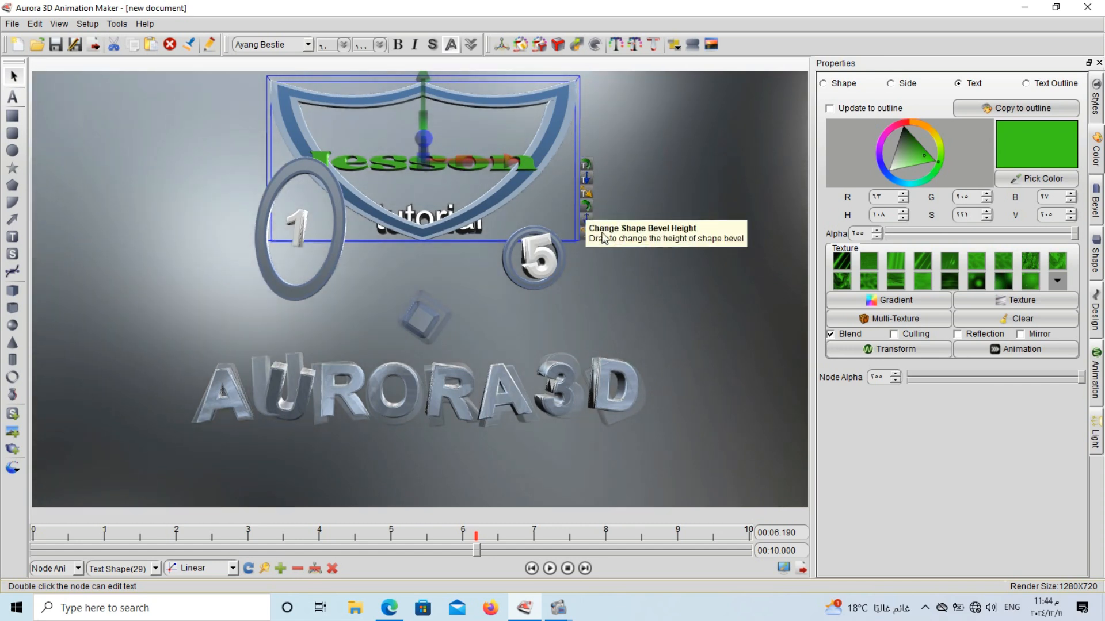
Step: Color the shield's sides lime green (RGB 148, 229, 27) and its front face a similar lime (RGB 167, 238, 26)
click(891, 83)
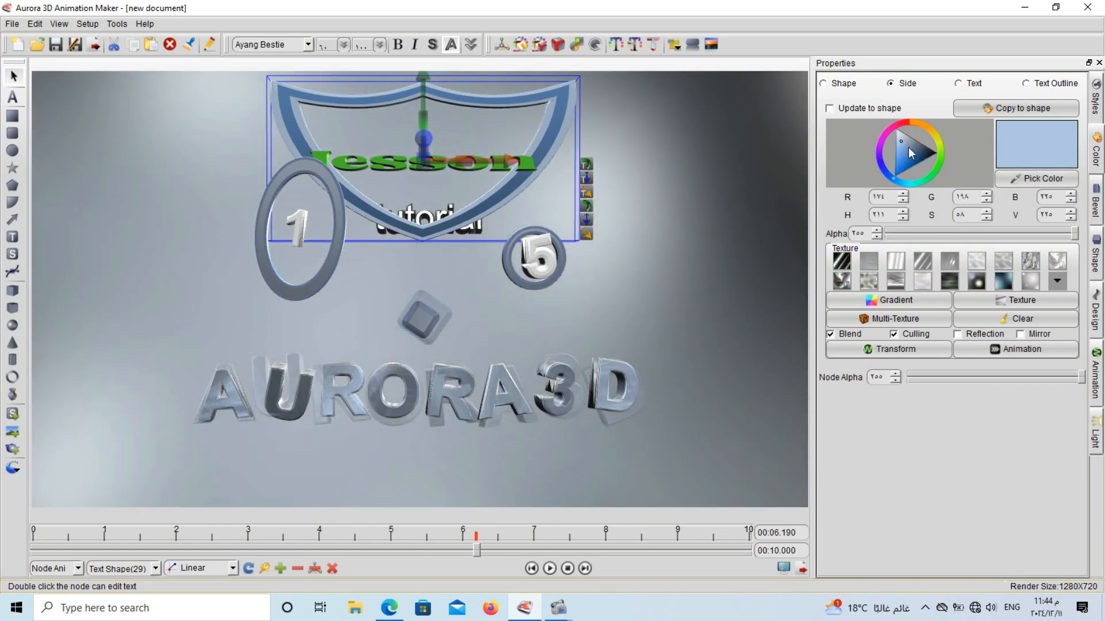
click(934, 147)
click(929, 155)
click(833, 83)
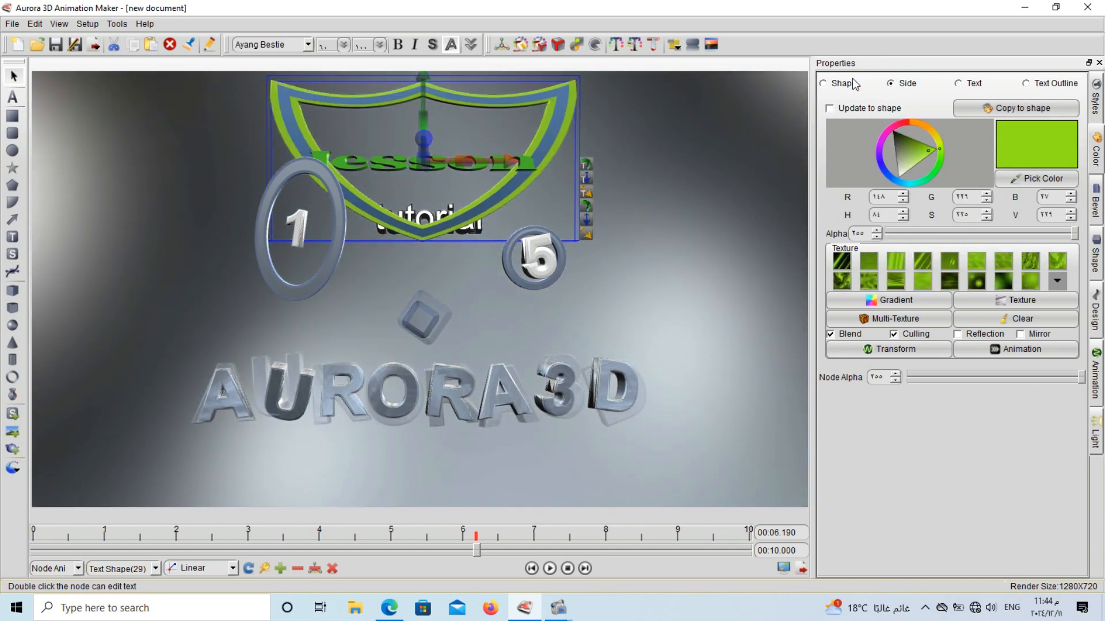
click(931, 154)
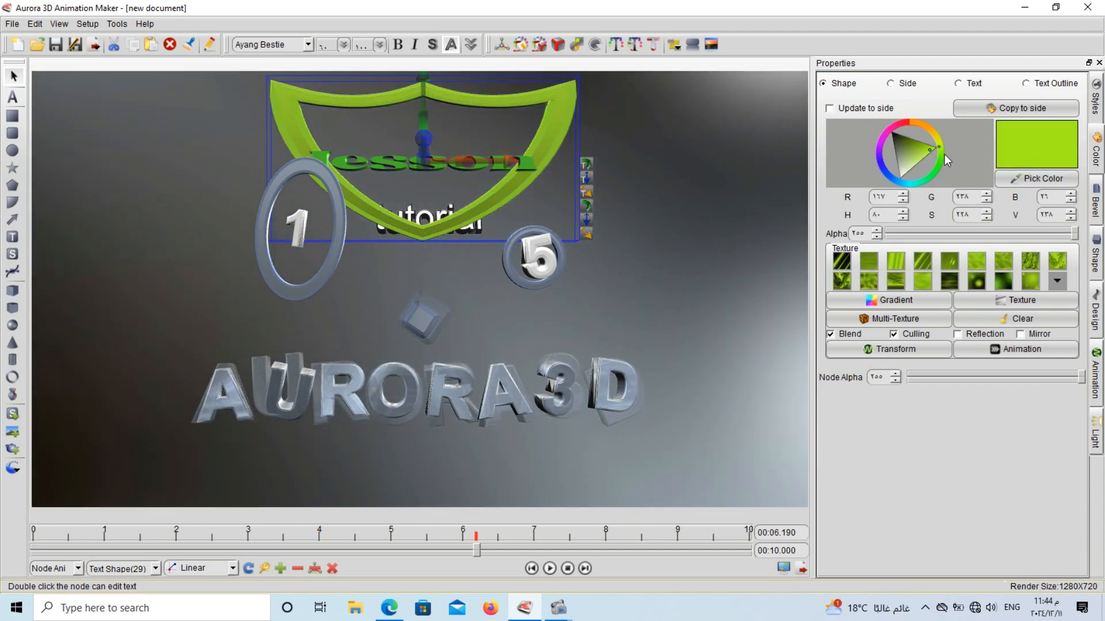
Step: Apply new bevel styles to the shield and its text, and shift the shield slightly down toward the ring with the 5
click(1098, 184)
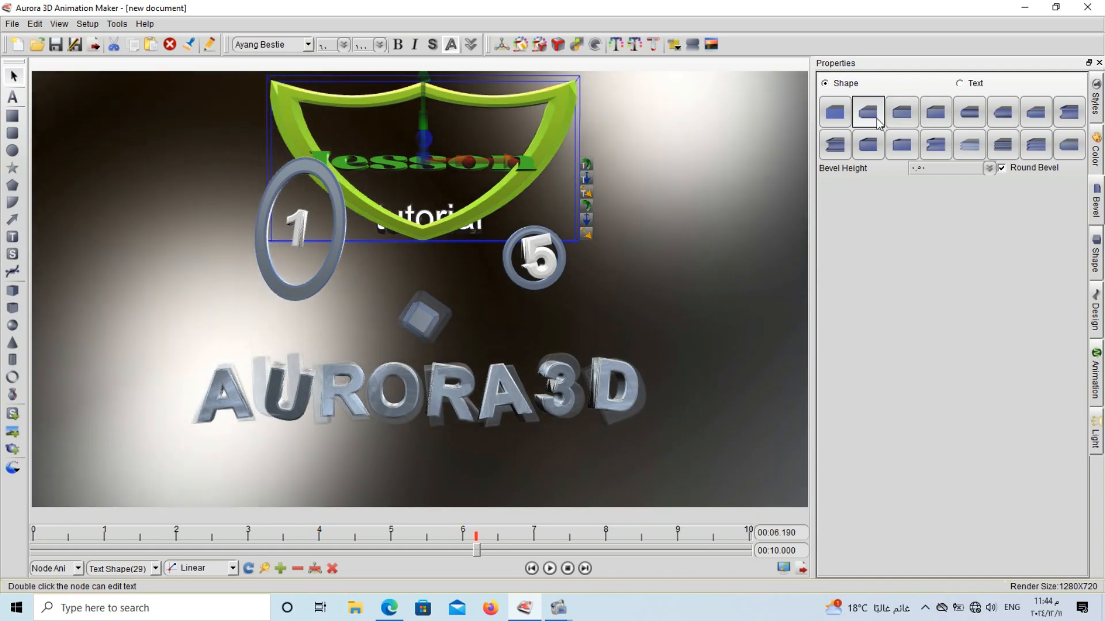
click(959, 83)
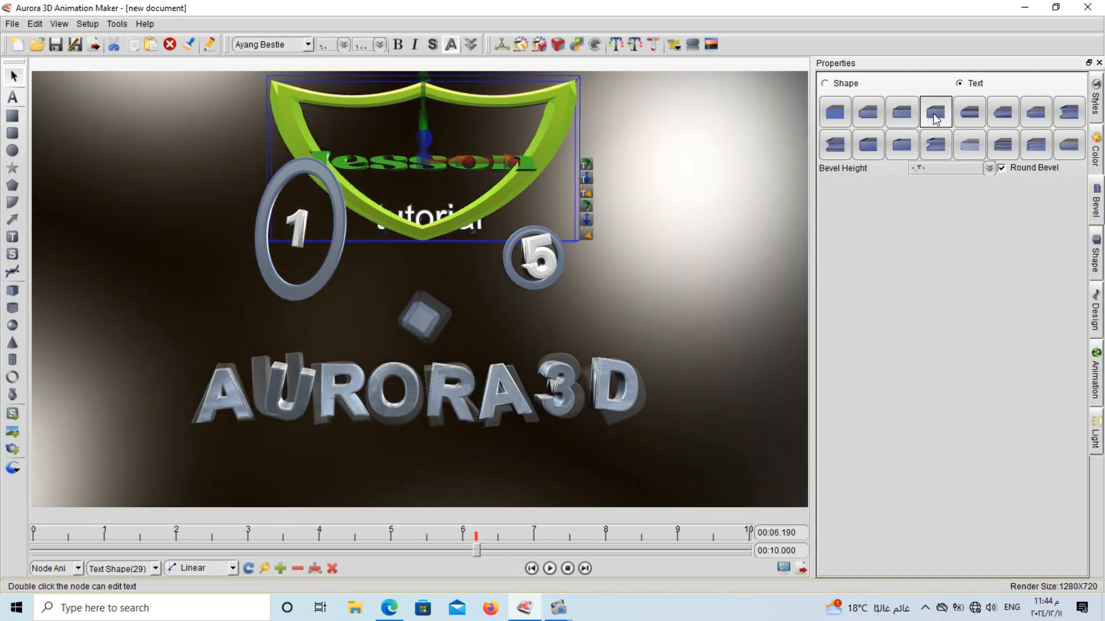
click(902, 112)
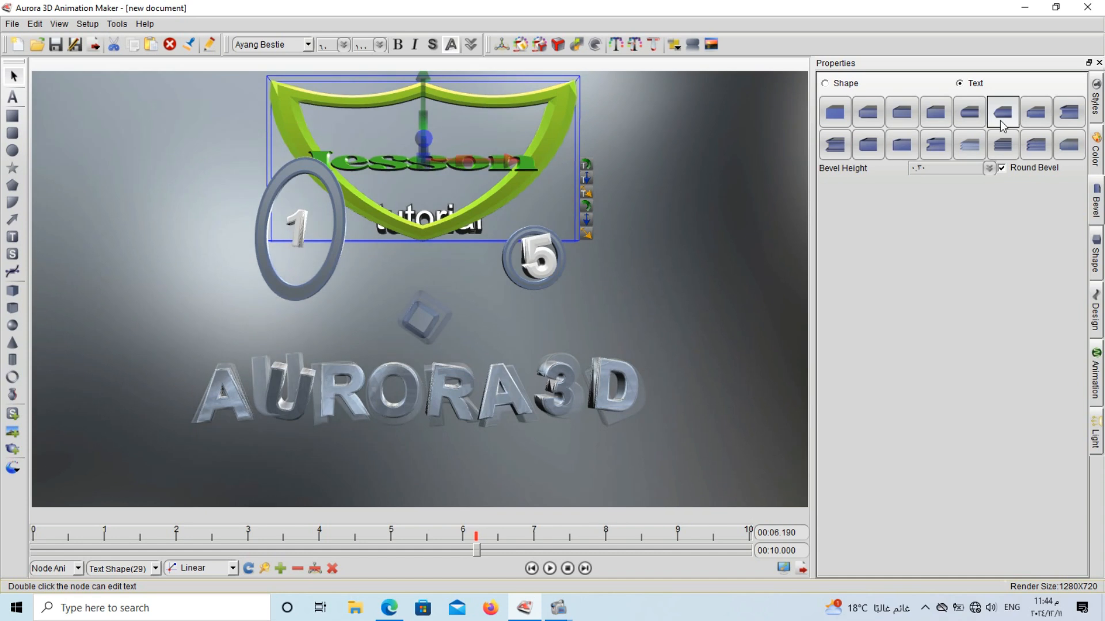
click(574, 301)
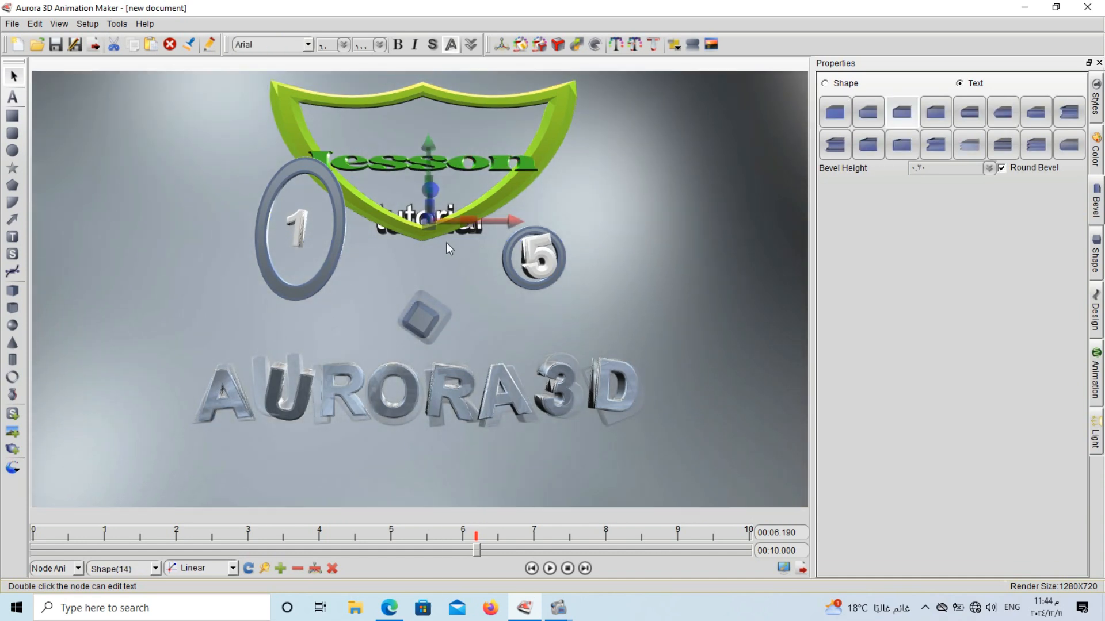
mouse_move(392, 223)
mouse_down()
mouse_move(392, 275)
mouse_move(400, 230)
mouse_up()
Step: Copy the animation of the O in AURORA3D and paste it onto the shield
click(375, 388)
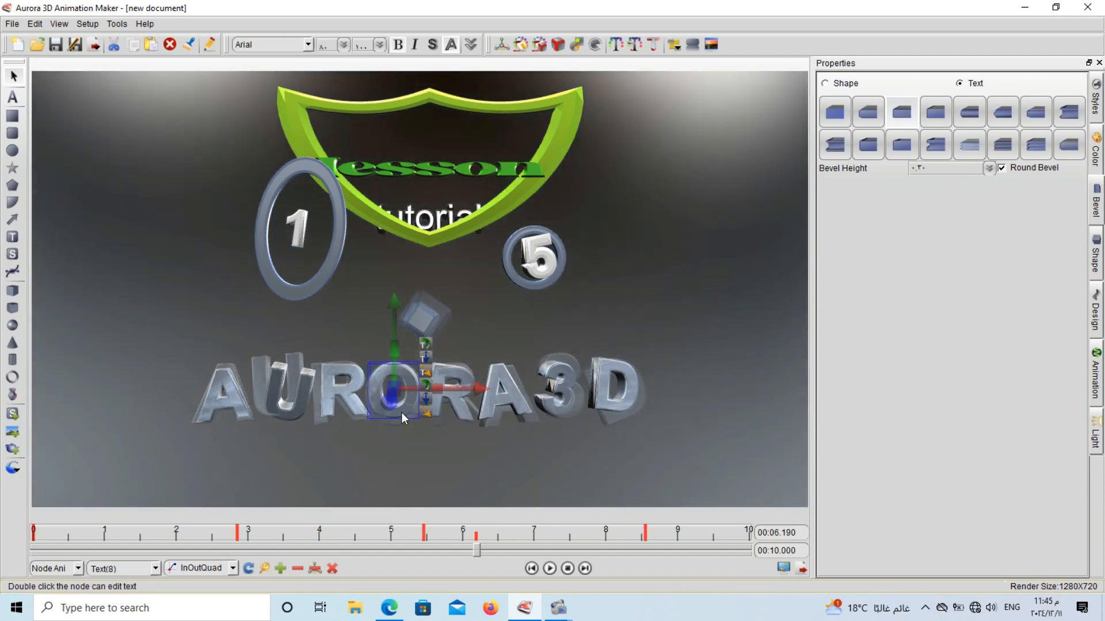
right_click(401, 412)
mouse_move(510, 305)
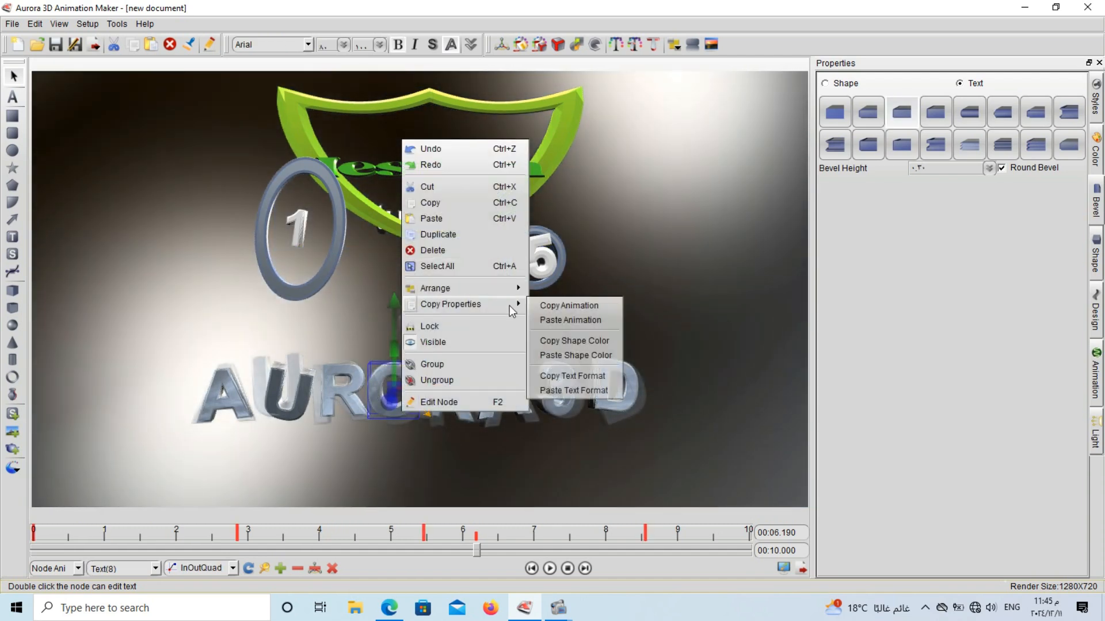
click(562, 306)
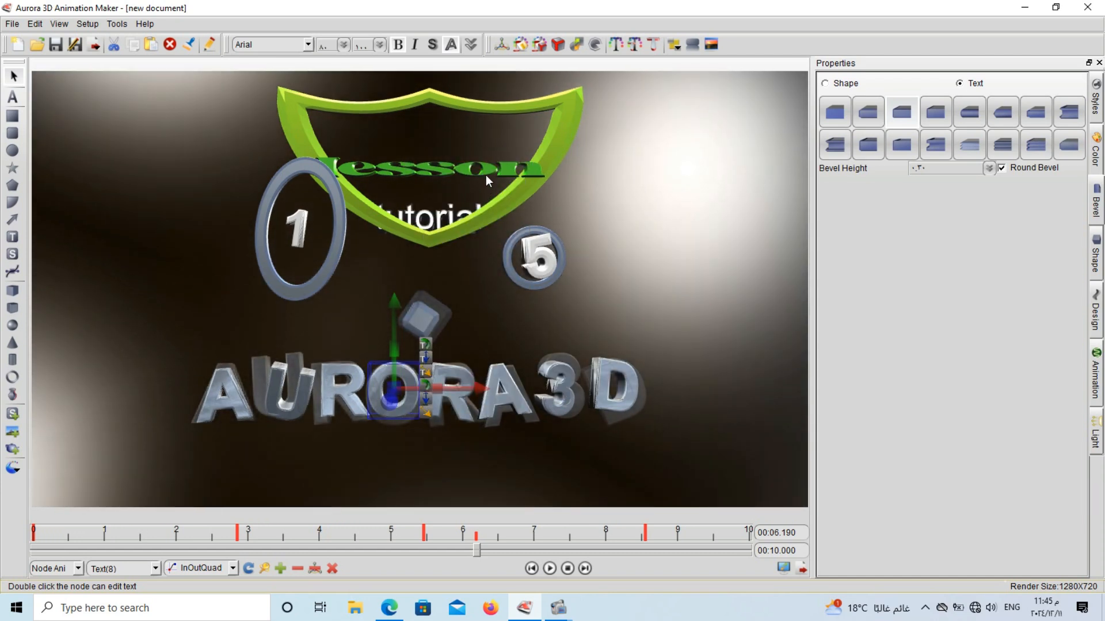
click(485, 175)
right_click(541, 153)
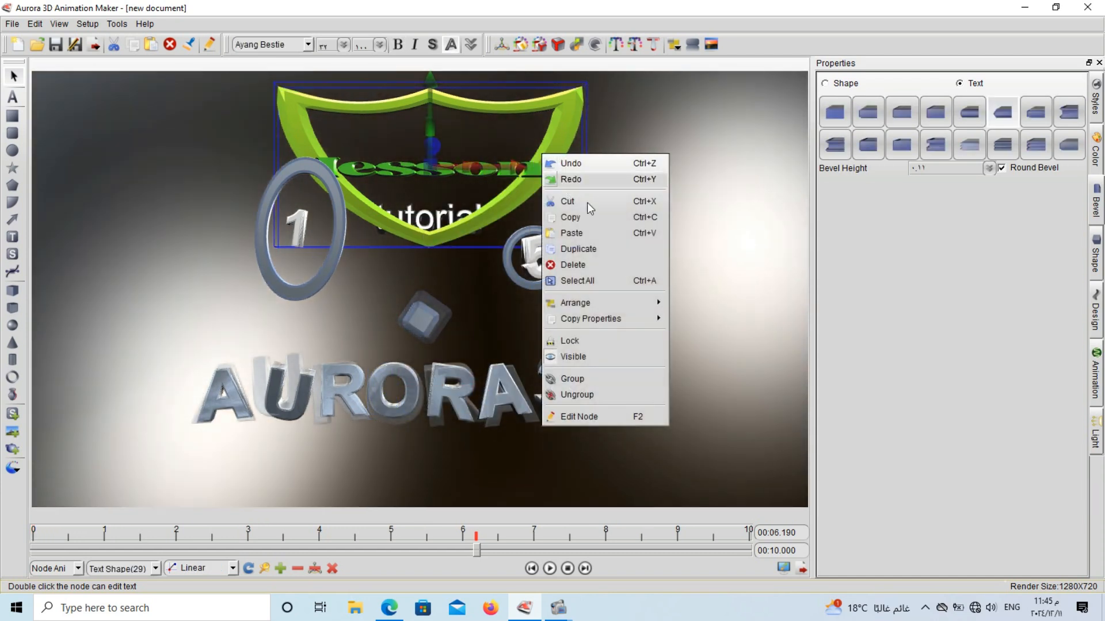
mouse_move(616, 320)
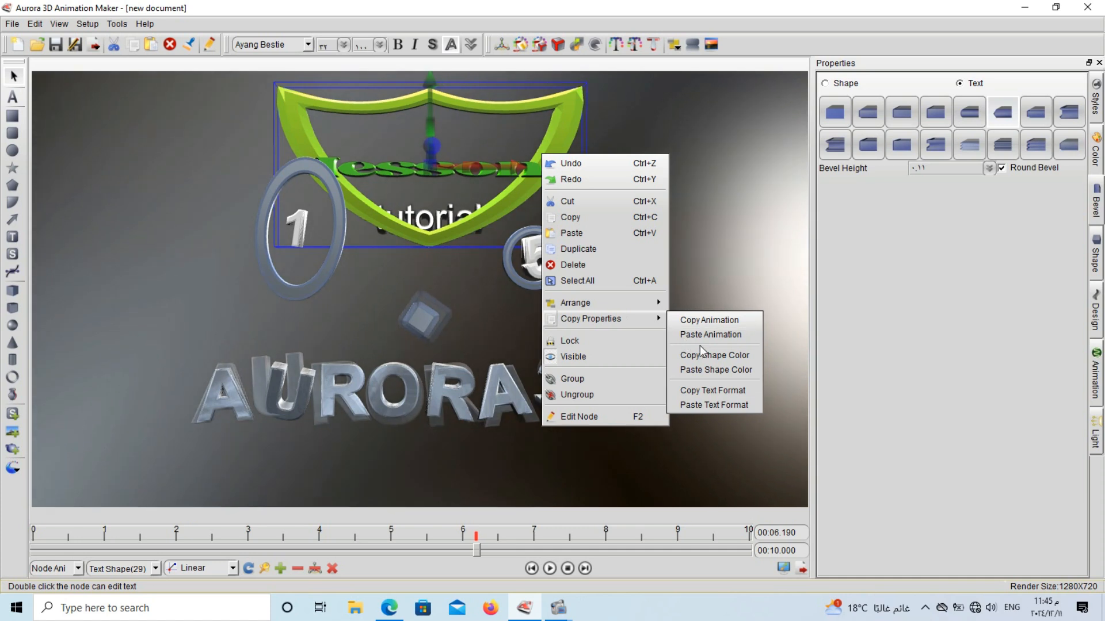
click(717, 335)
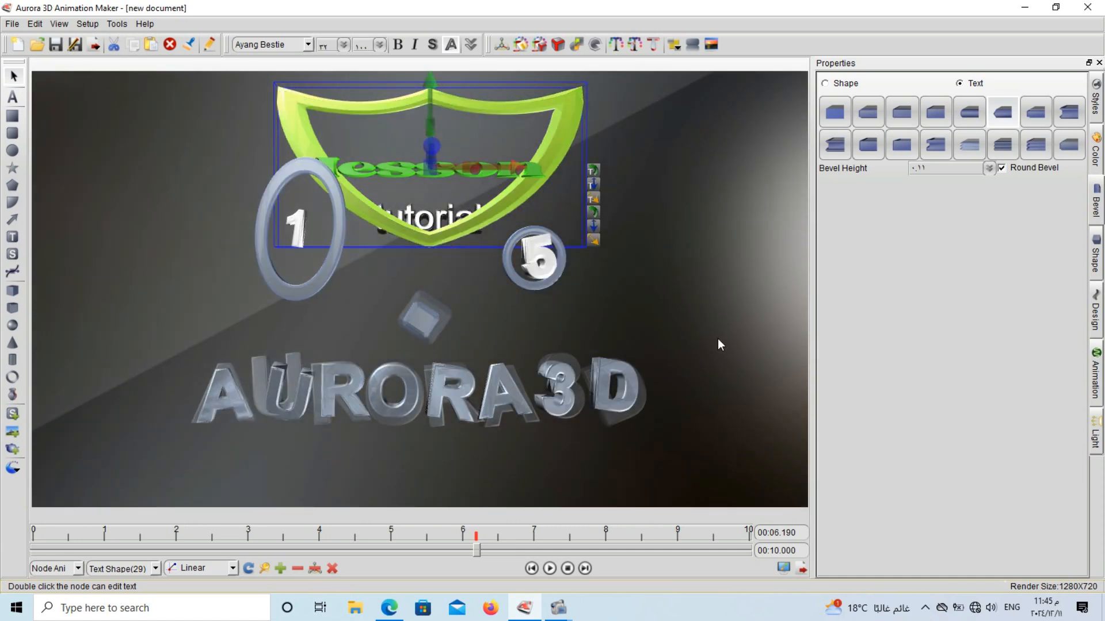
Step: Play the animation to check the shield's motion, and go to about 6.26 seconds
click(580, 571)
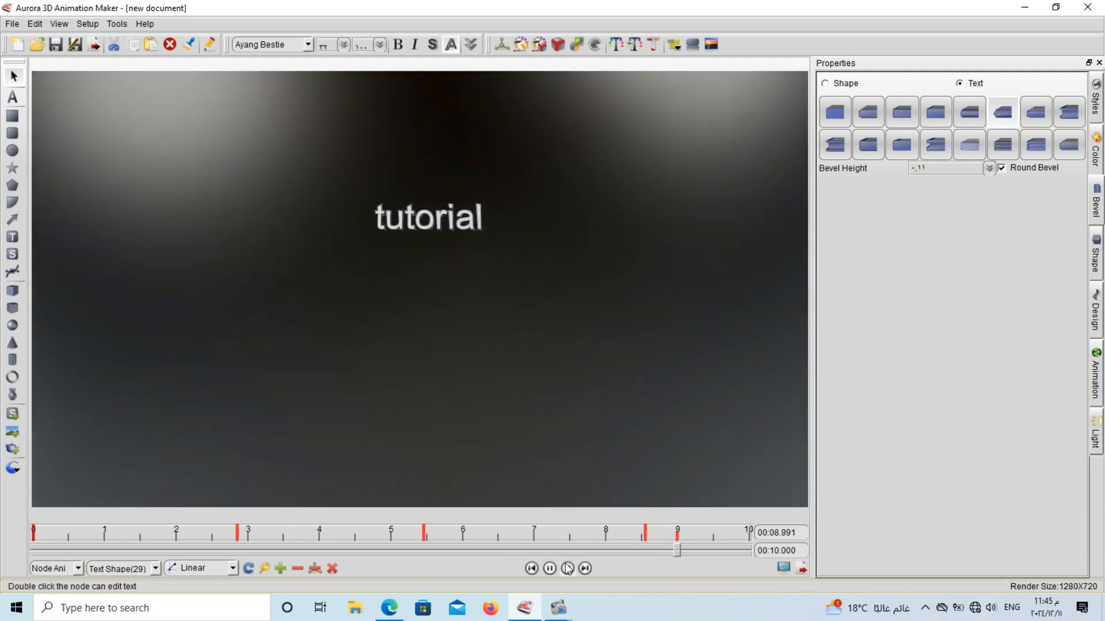
click(567, 569)
click(483, 537)
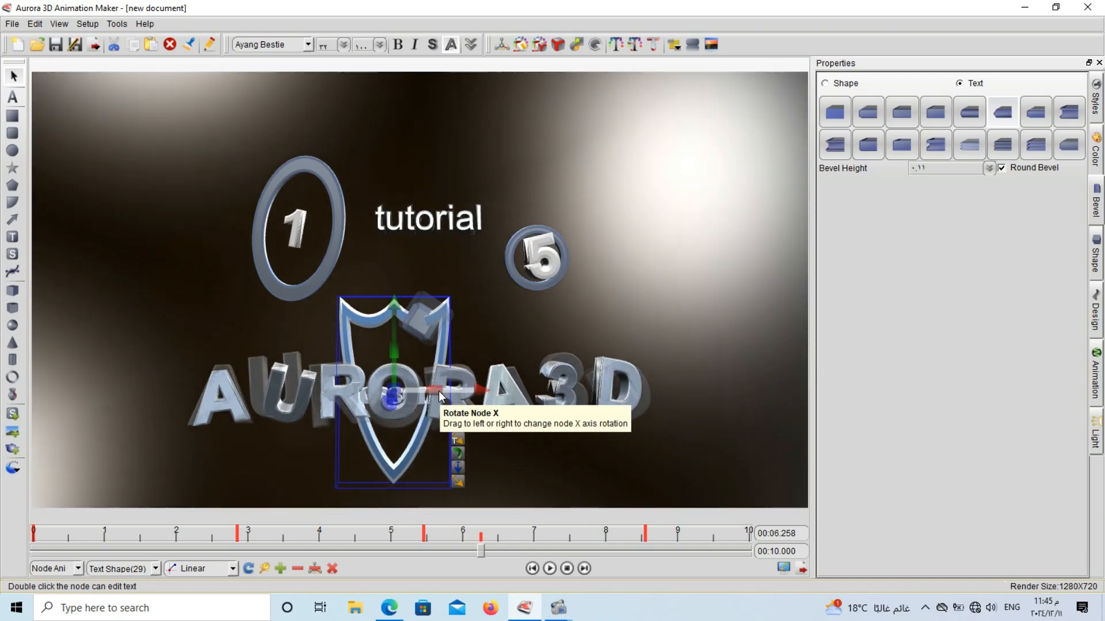
Step: Widen the shield to an X scale of about 3.64 and set its text's Z position to about -11.27
drag(434, 394, 743, 407)
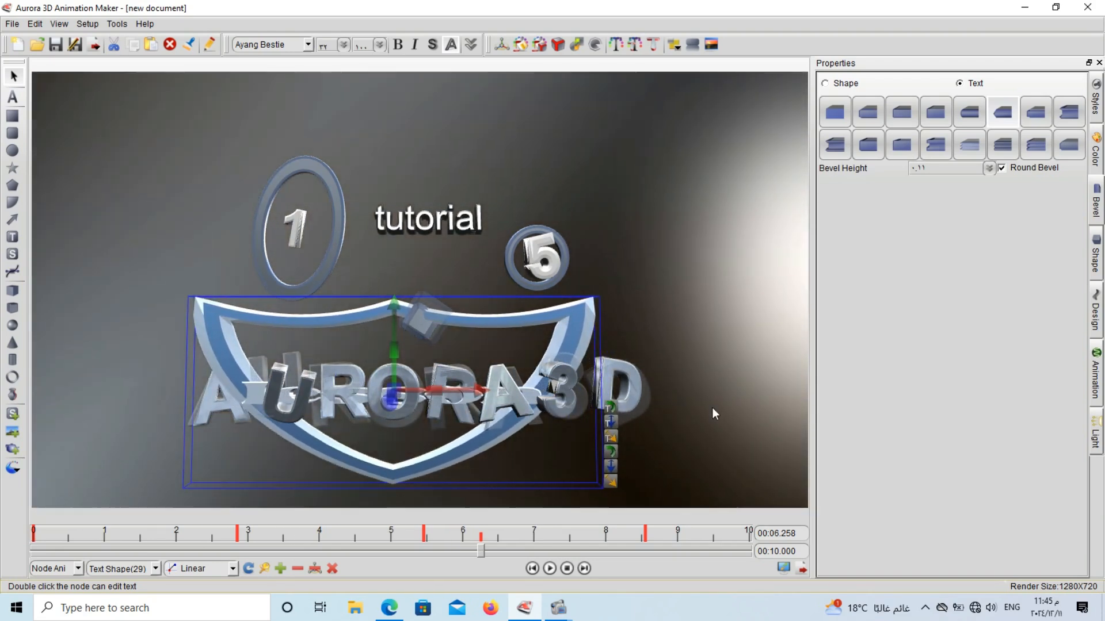
drag(395, 308, 411, 255)
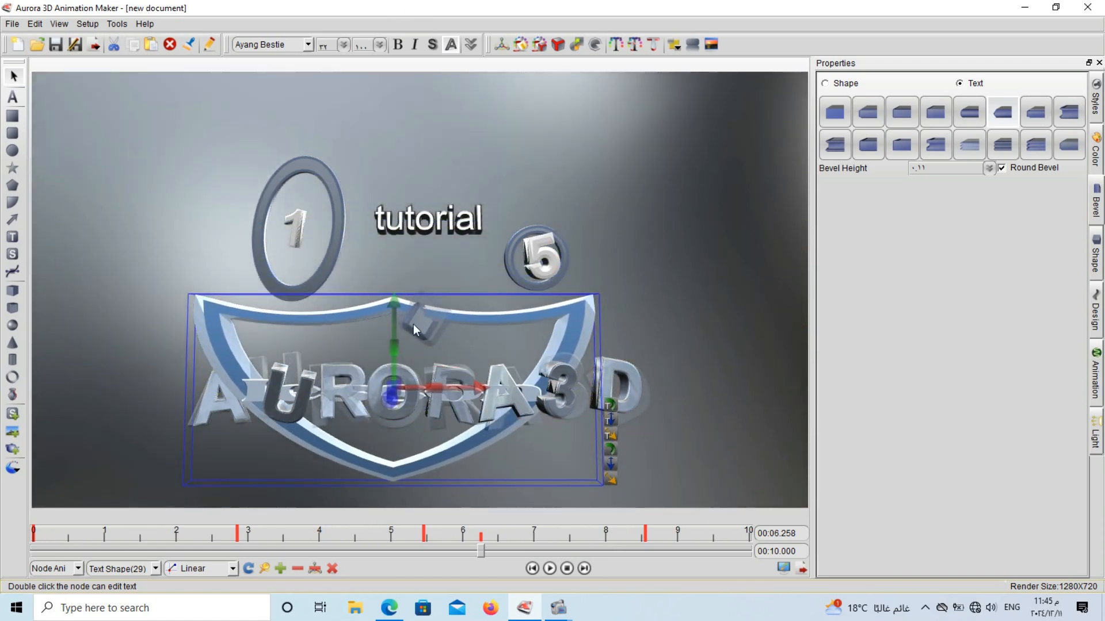
click(1096, 305)
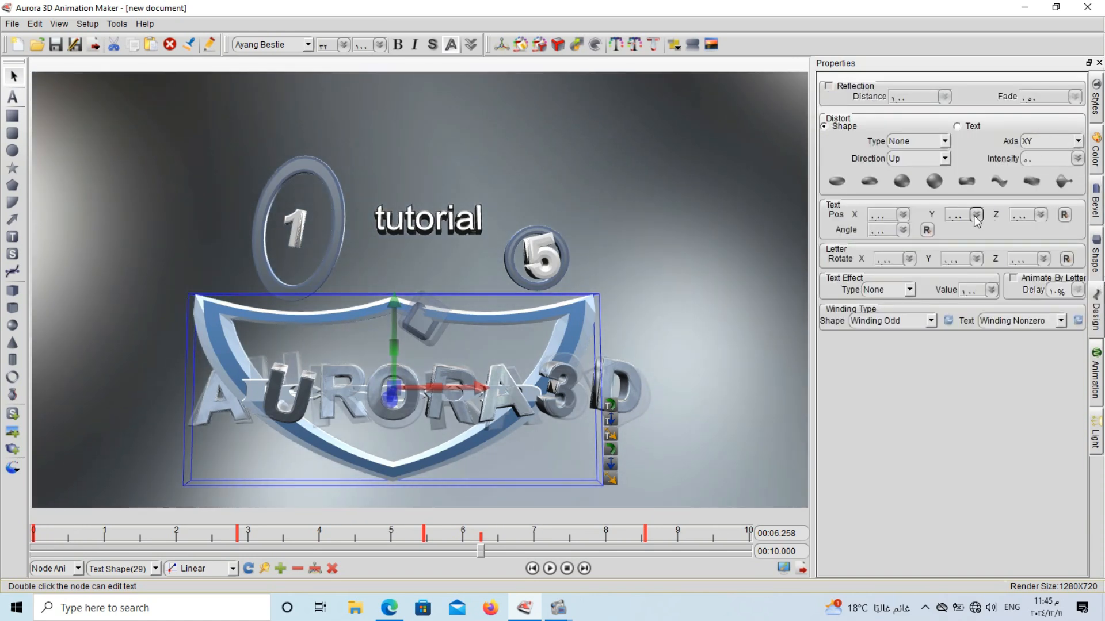
drag(1036, 219, 1035, 256)
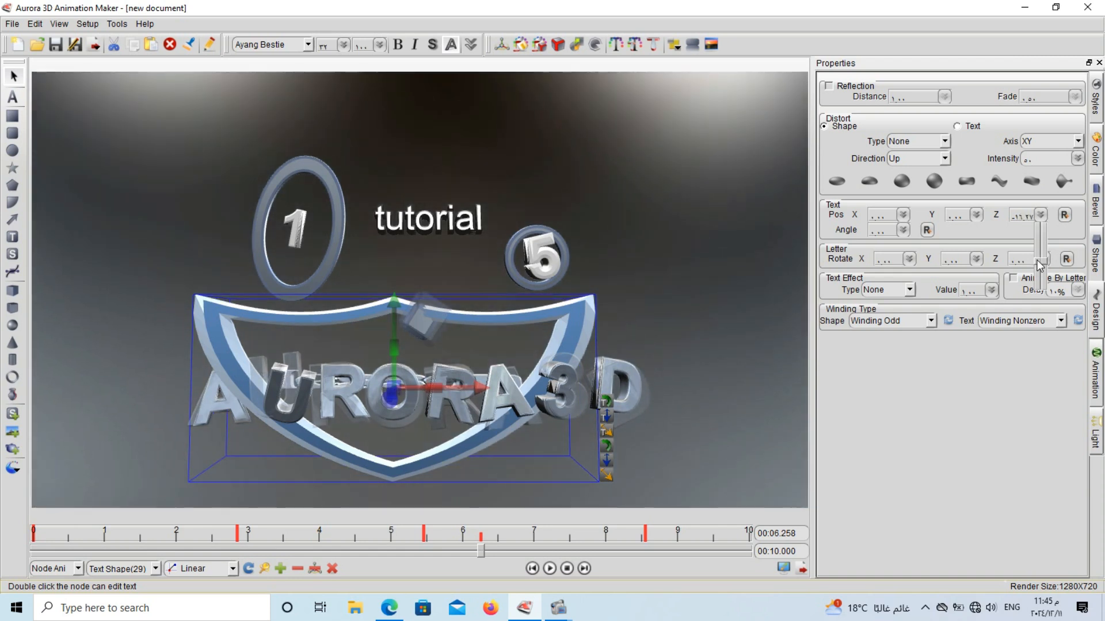
drag(1039, 265, 1039, 265)
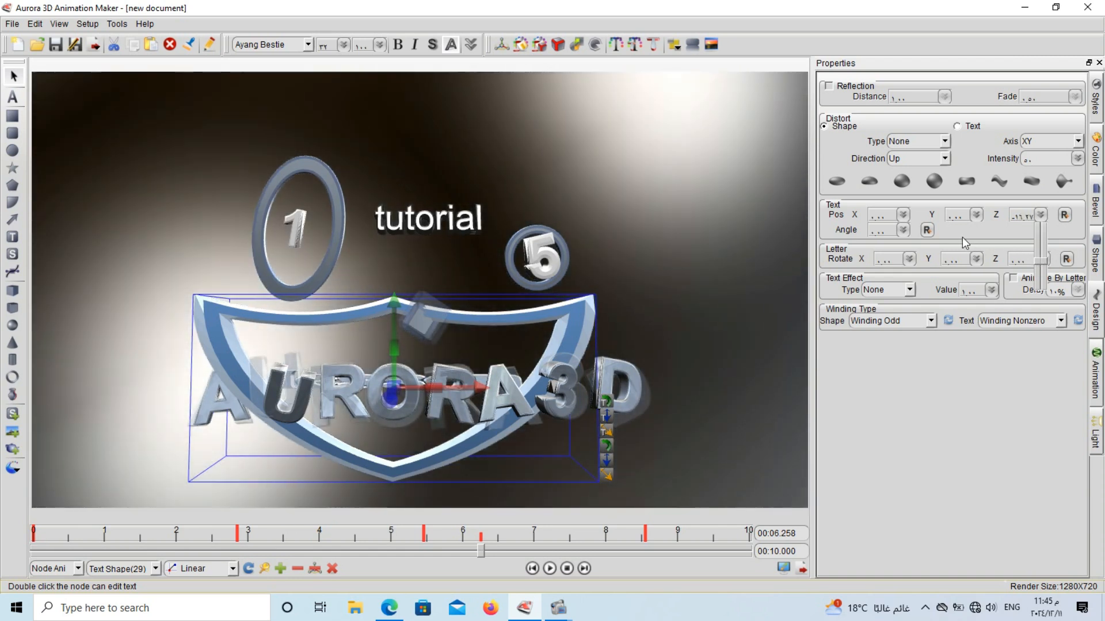
Step: Raise the shield around the word "tutorial" at a Y position of about 3.29 and set its Z position to about 17.16
click(1095, 254)
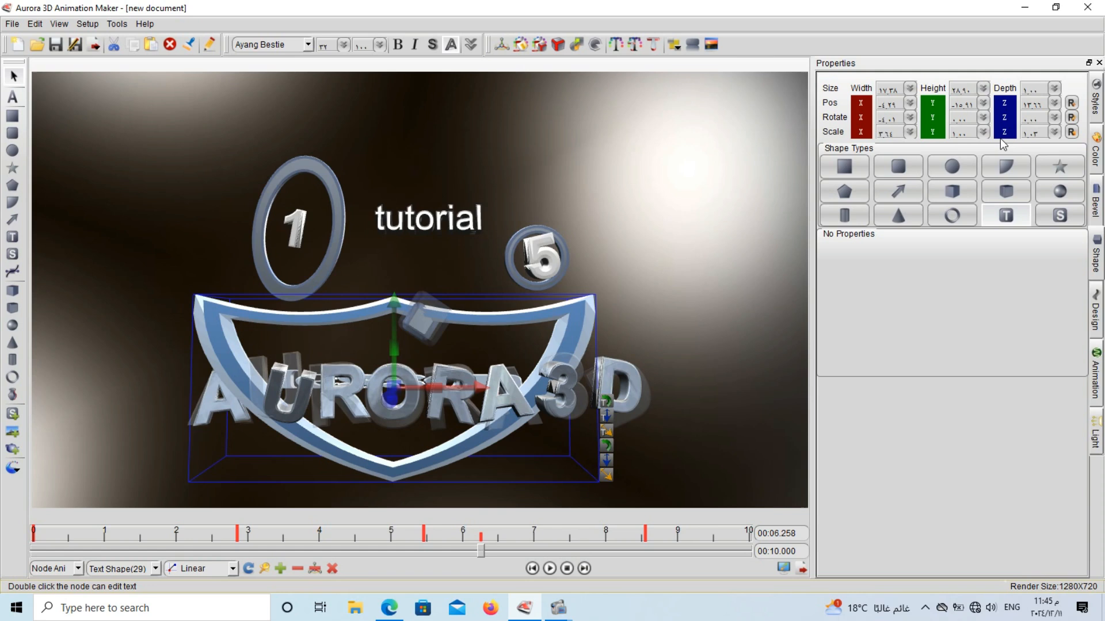
drag(1054, 107, 1055, 139)
drag(375, 334, 400, 95)
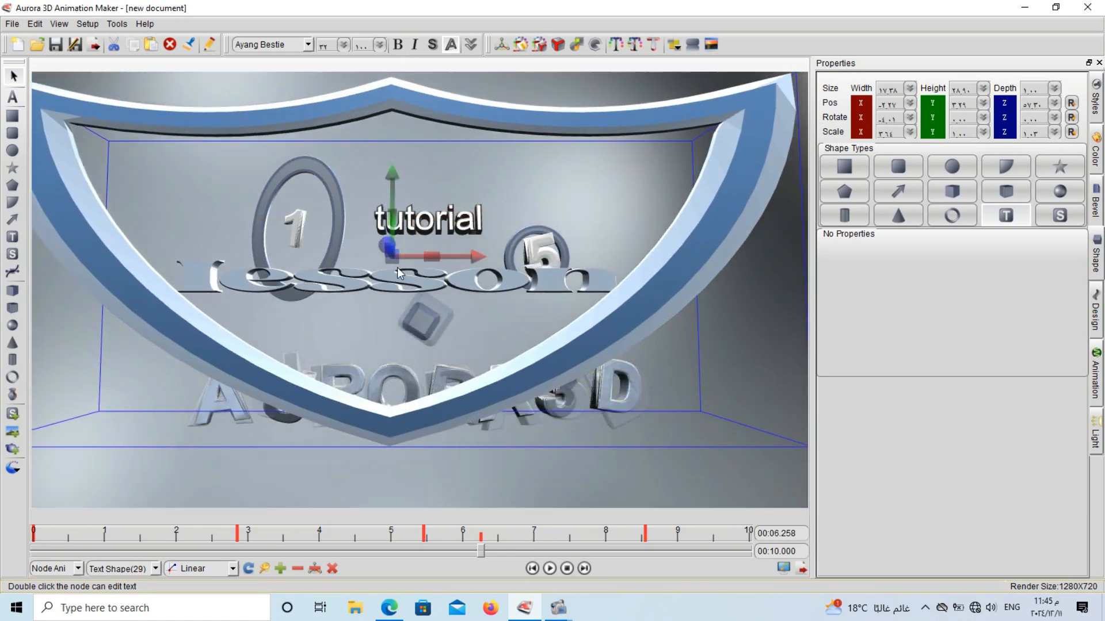
drag(396, 263, 41, 278)
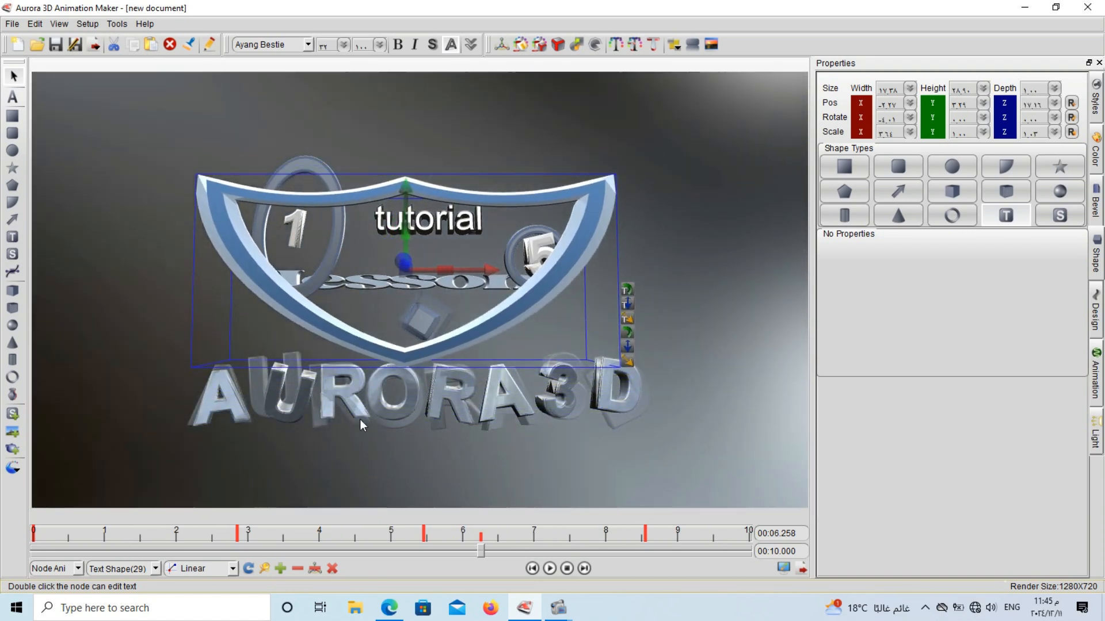
Step: Color the shield's front face green (RGB 0, 193, 74), its text teal green and its sides light lime (RGB 178, 245, 77)
click(1096, 150)
click(924, 168)
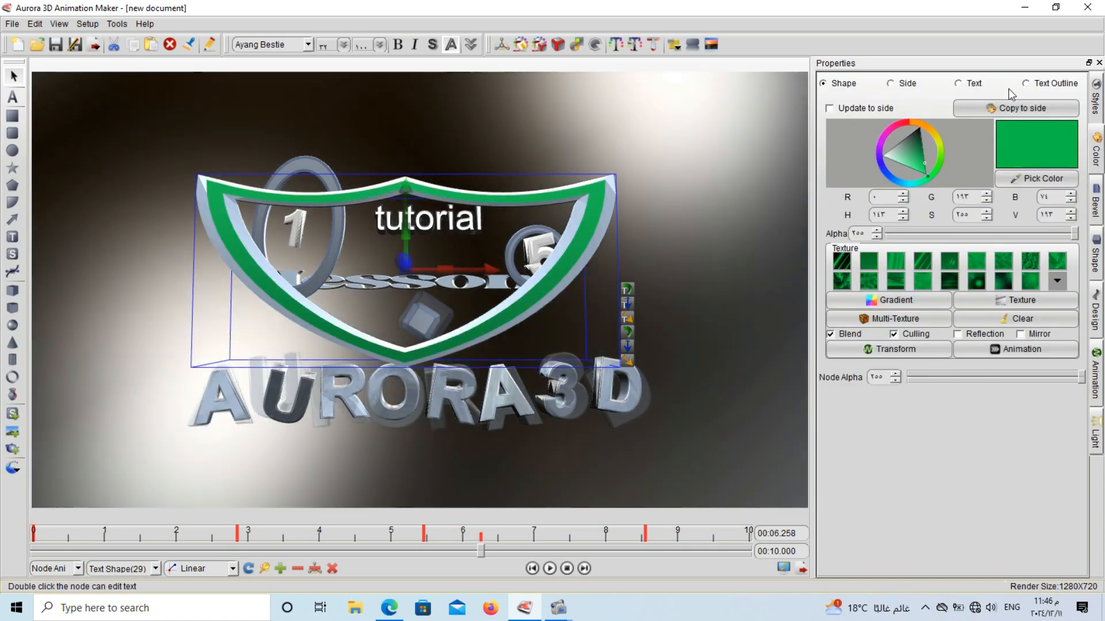
click(972, 83)
click(924, 165)
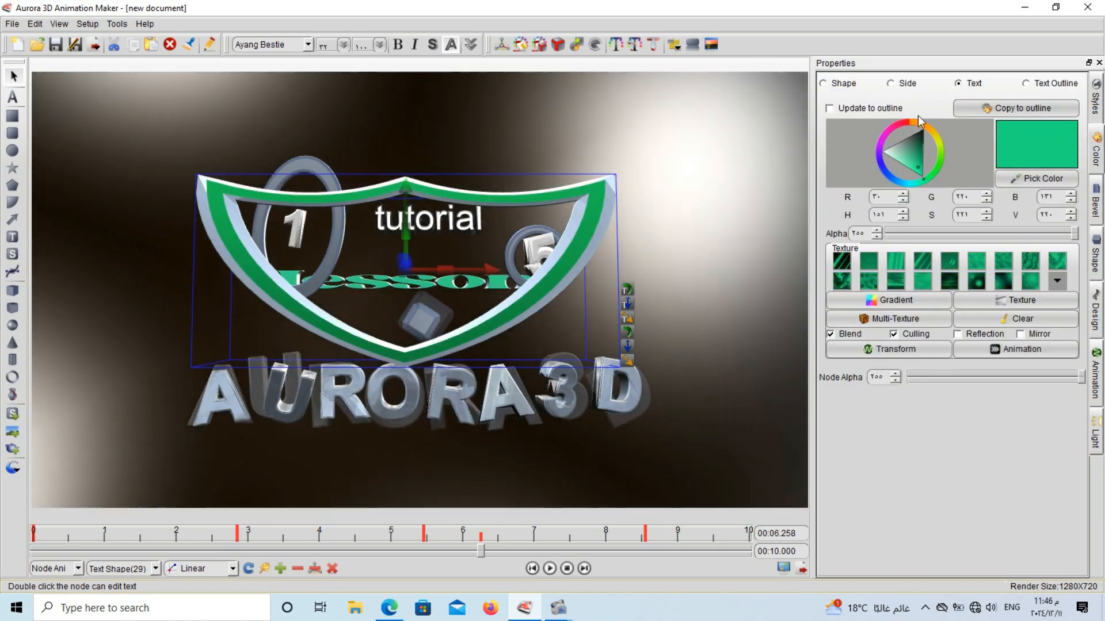
click(899, 87)
drag(908, 169, 923, 157)
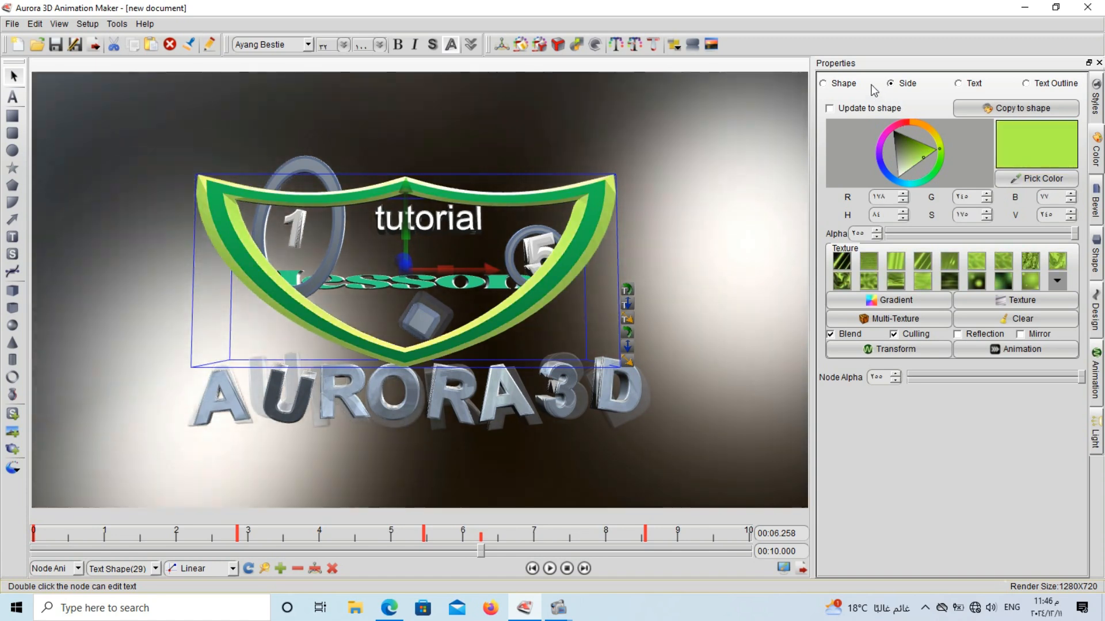
Step: Recolor the shield's sides green (RGB 0, 240, 83) and its front face teal (RGB 23, 210, 145)
click(929, 176)
click(926, 171)
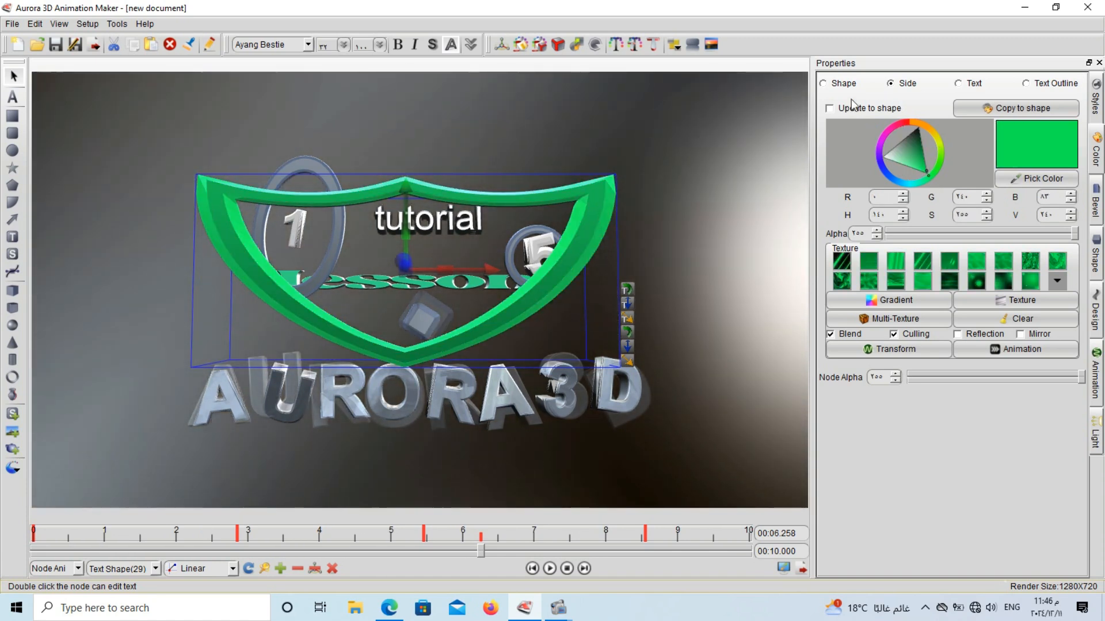
click(823, 83)
click(918, 185)
click(920, 182)
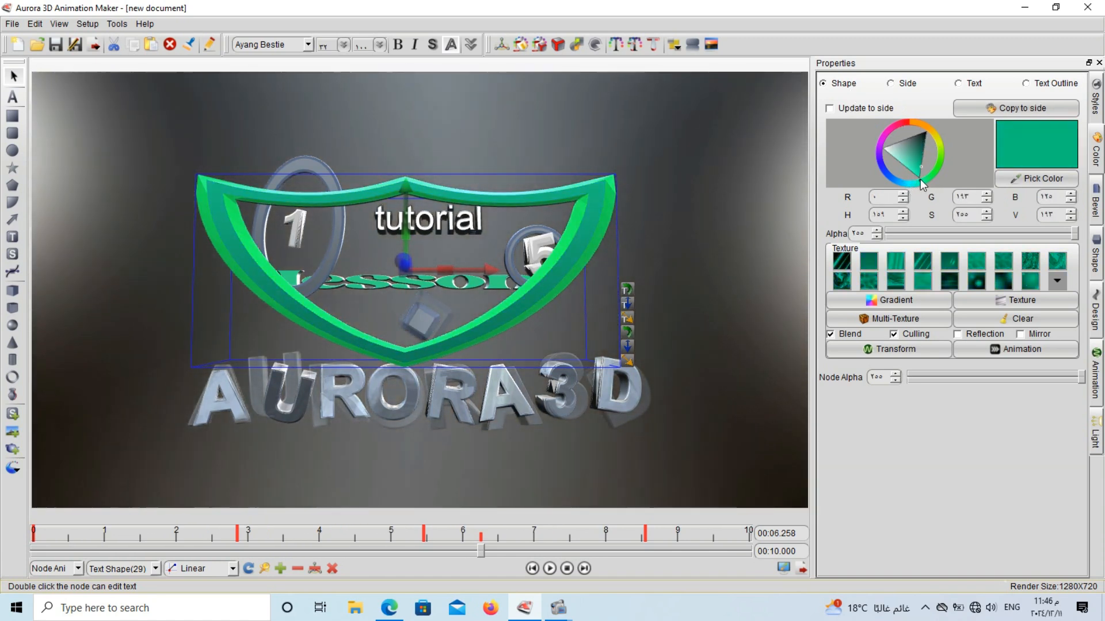
click(917, 168)
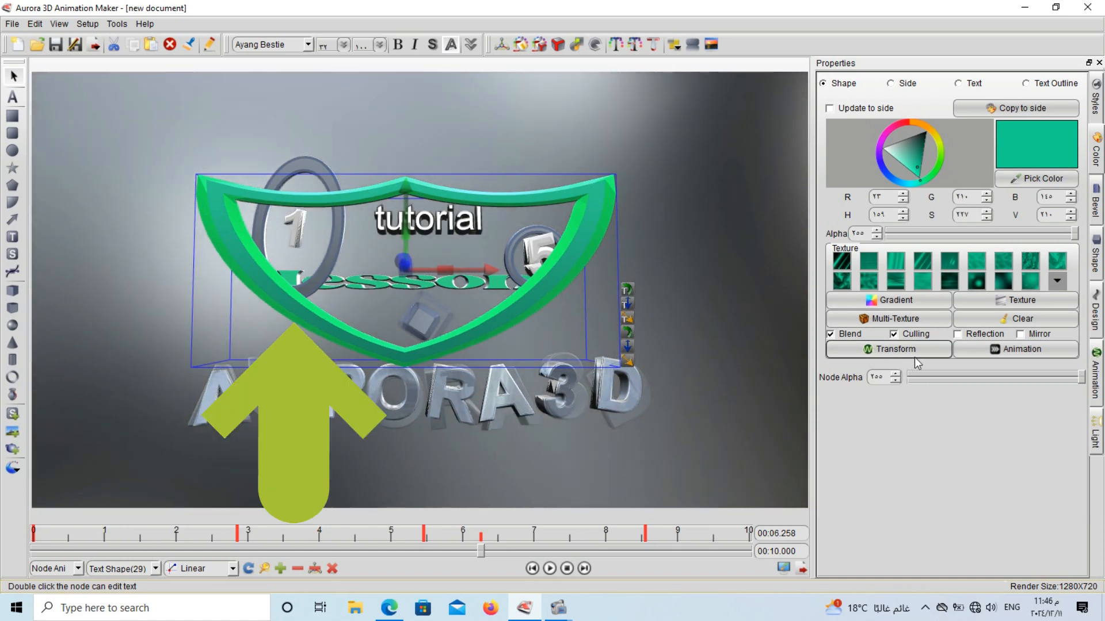
Step: Apply the Rotate 90 degree texture transform to the shield's front face and enable its reflection
click(915, 353)
click(602, 251)
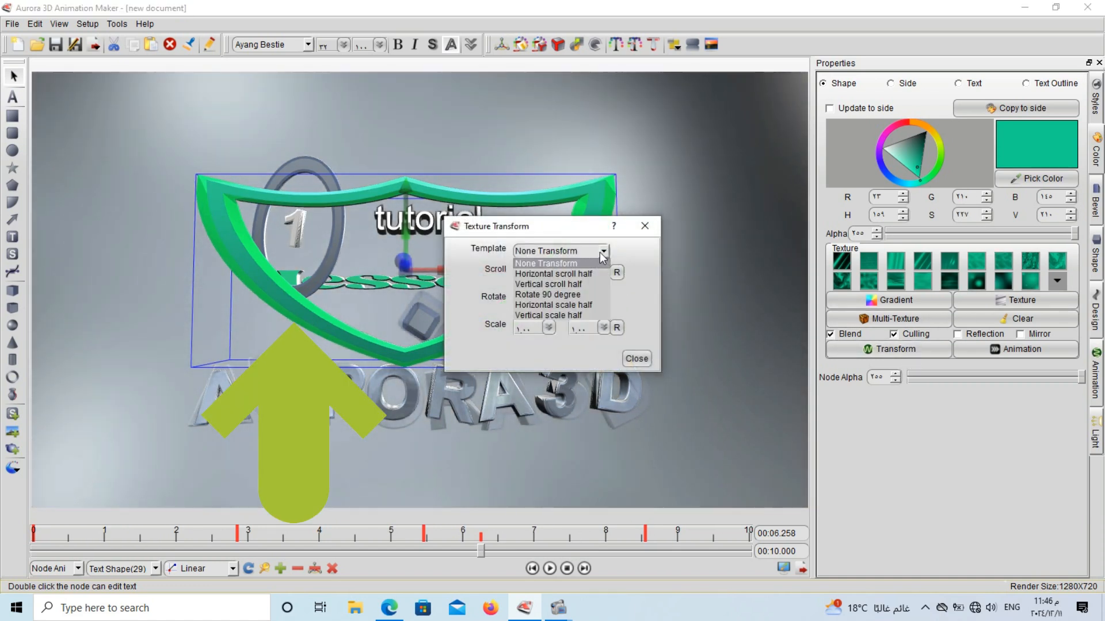
click(547, 299)
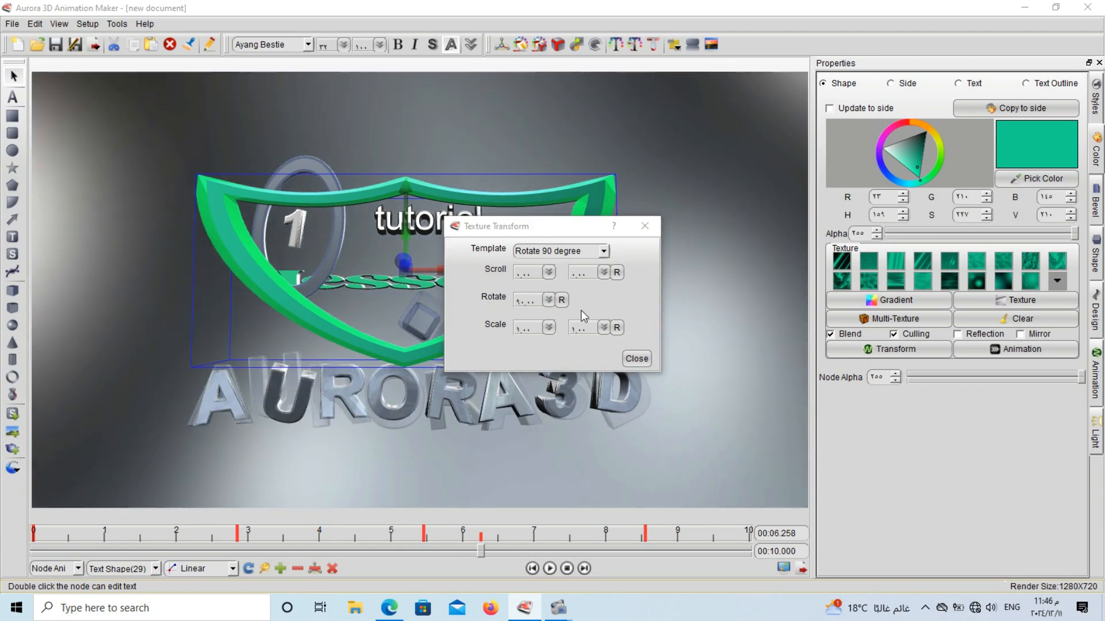
click(636, 359)
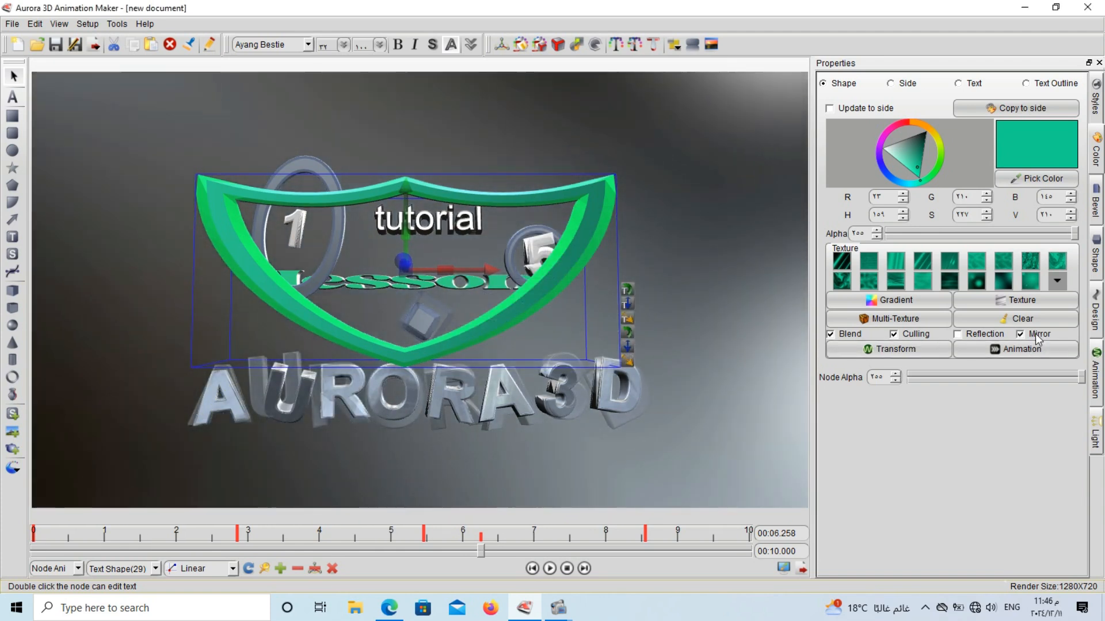
click(1030, 337)
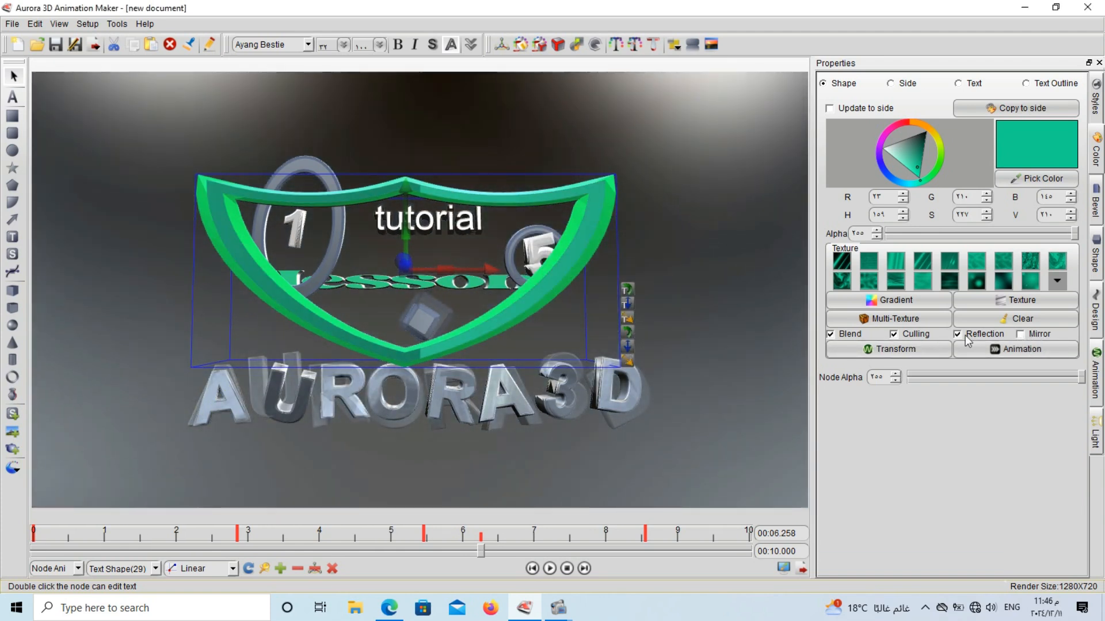
Step: Apply the Rotate texture animation to the shield's front face
click(978, 356)
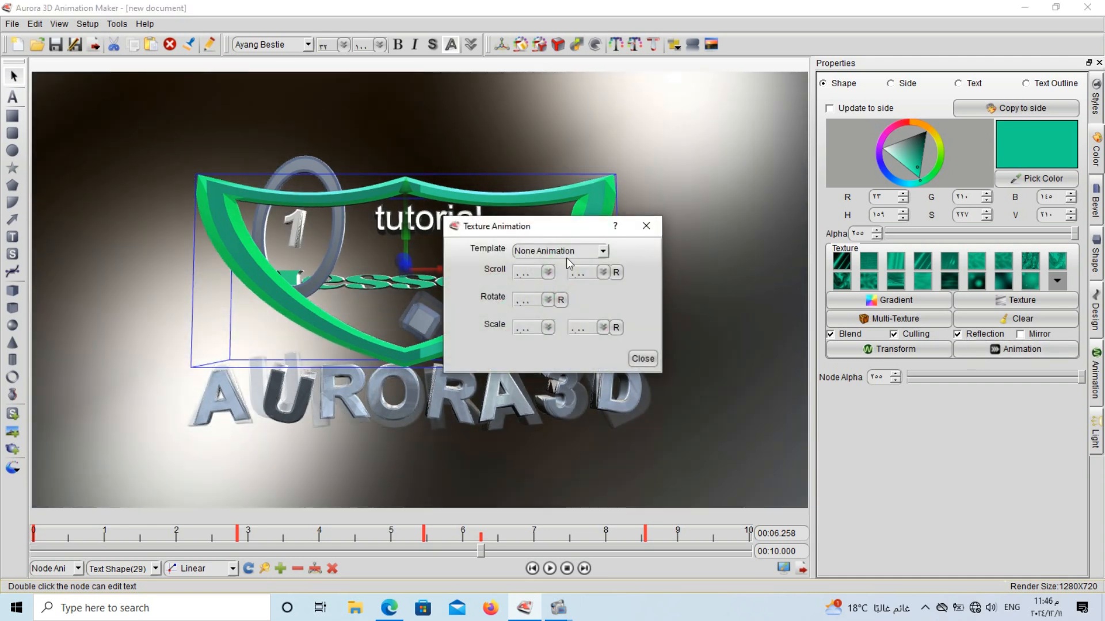
click(579, 253)
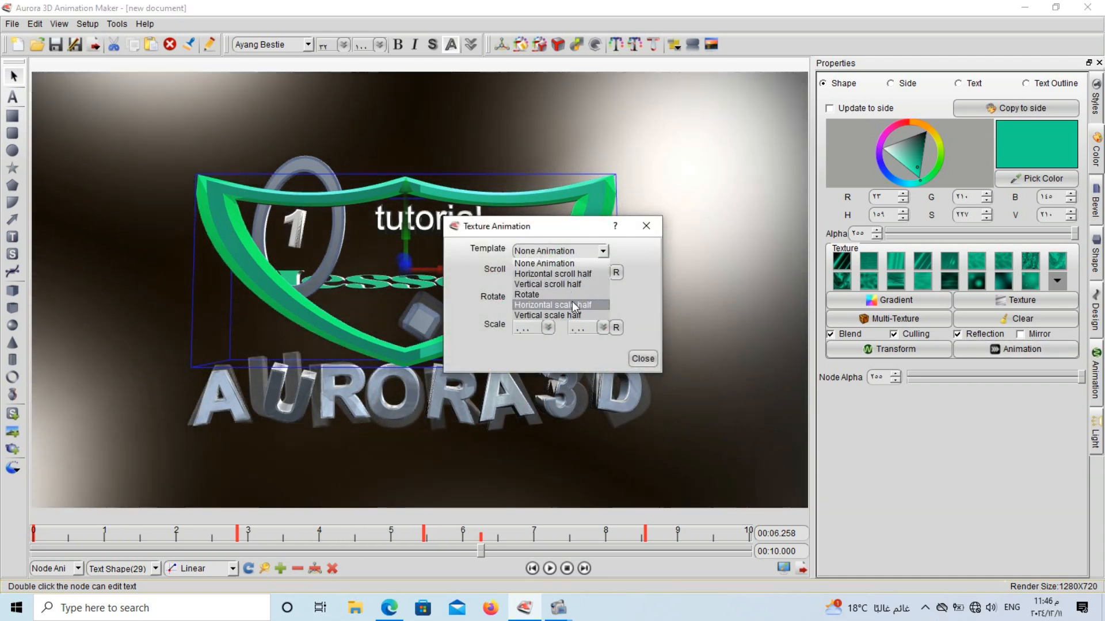
click(568, 295)
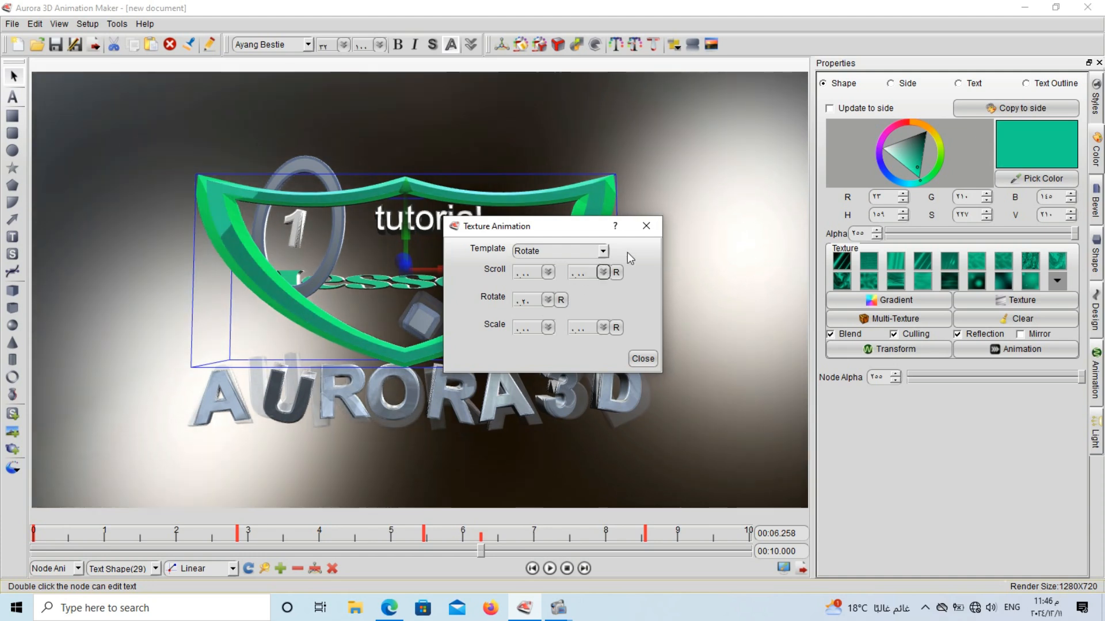
click(646, 226)
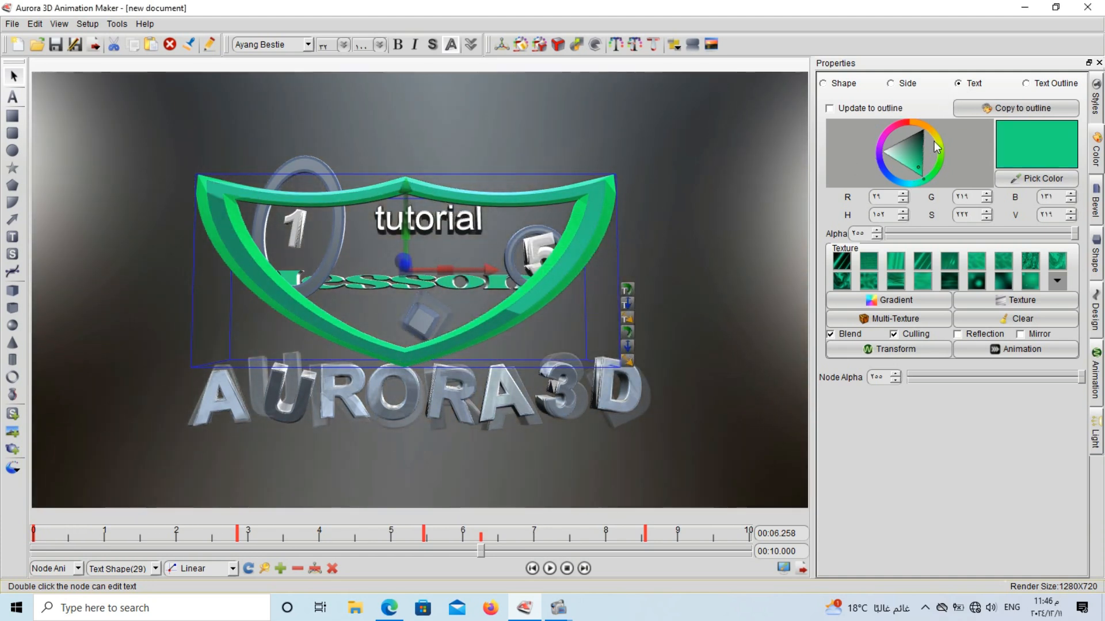
Step: Give the shield's text and text outline the Rotate texture animation
click(1032, 351)
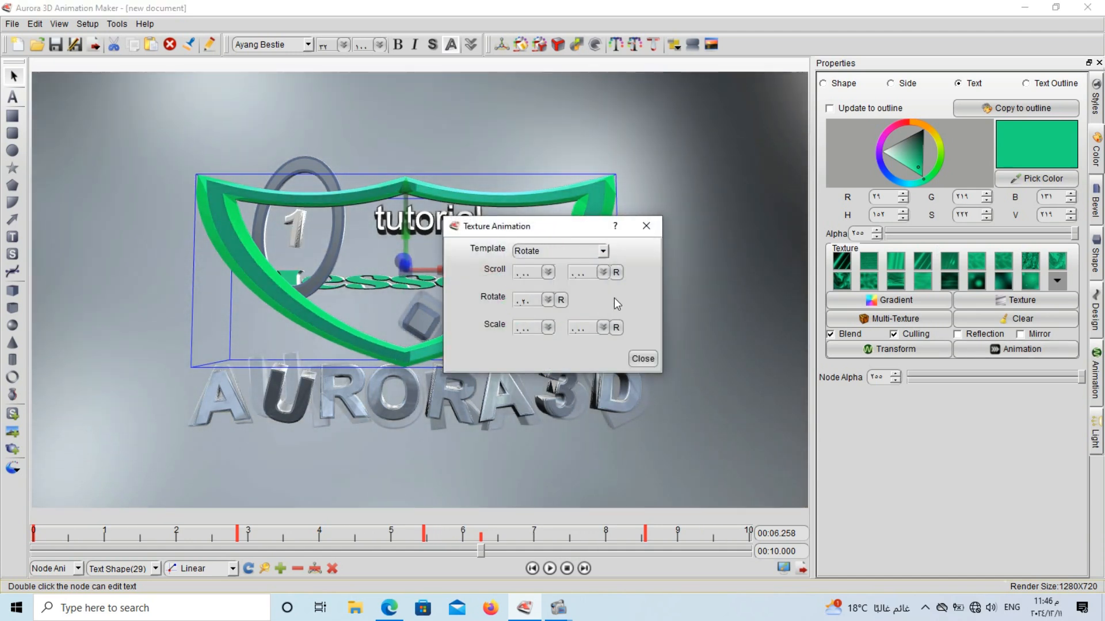
click(643, 358)
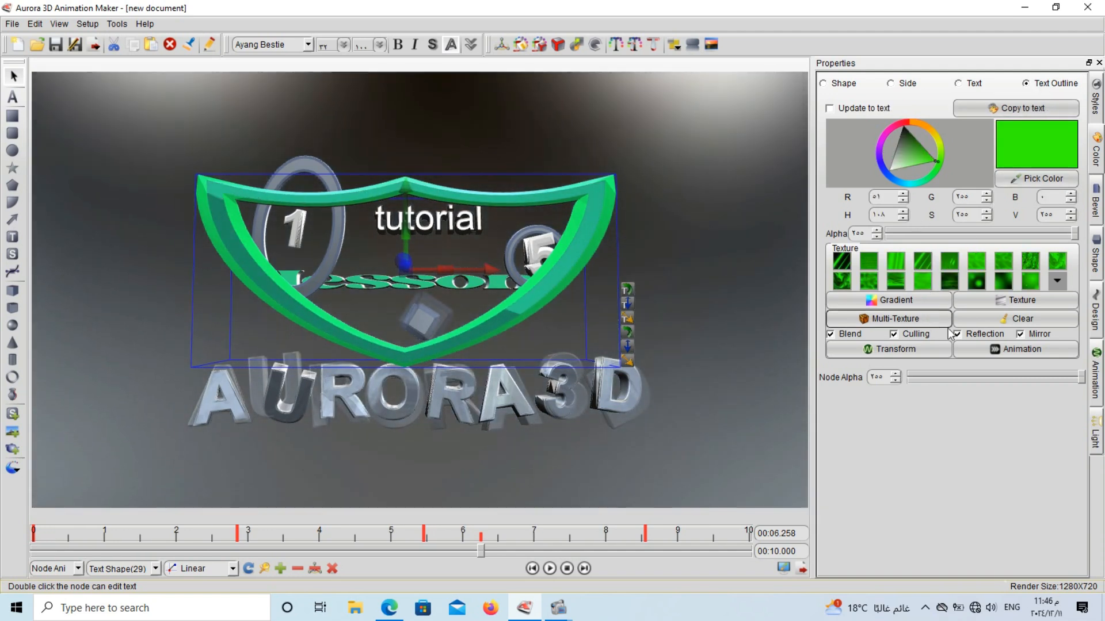
click(1006, 351)
click(603, 252)
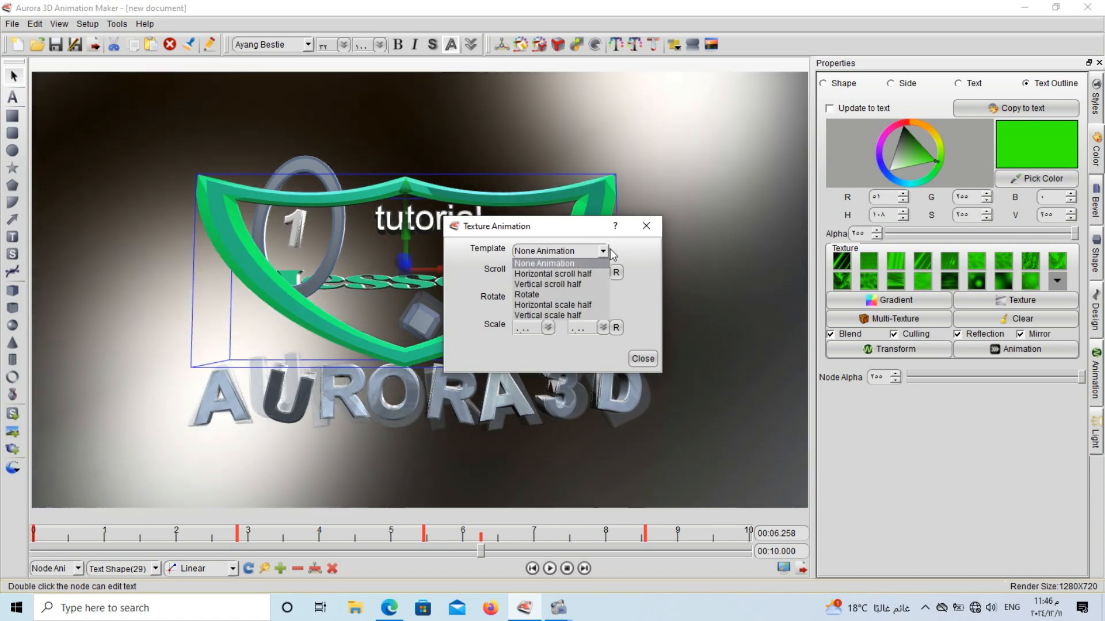
click(553, 294)
click(643, 358)
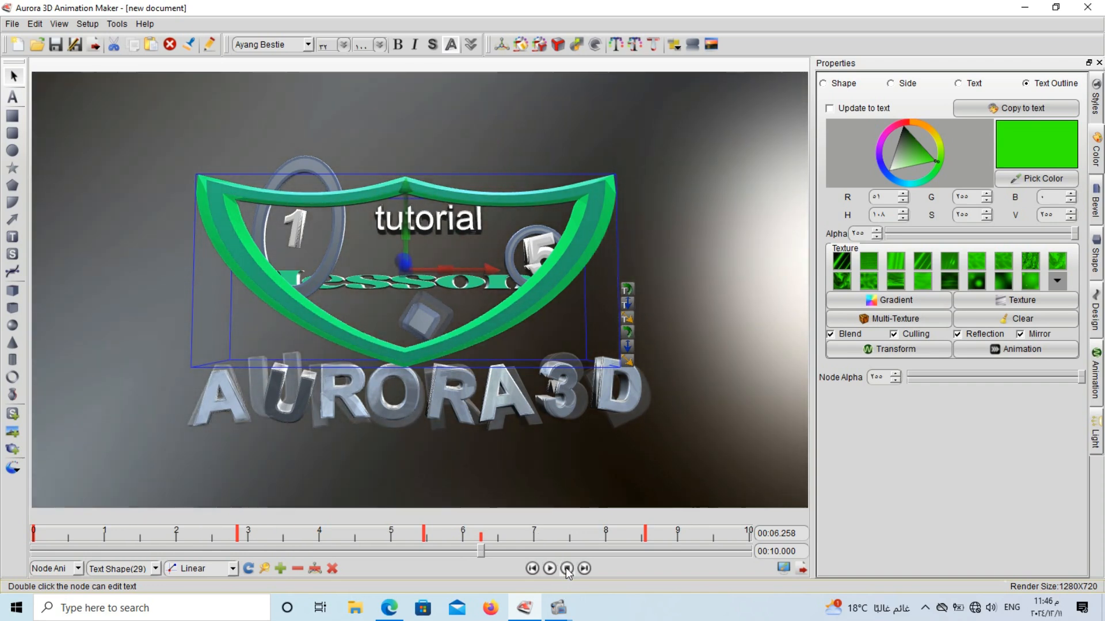
Step: Play the animation from the start to review the shield, and pause at about 6.41 seconds
click(566, 568)
click(550, 568)
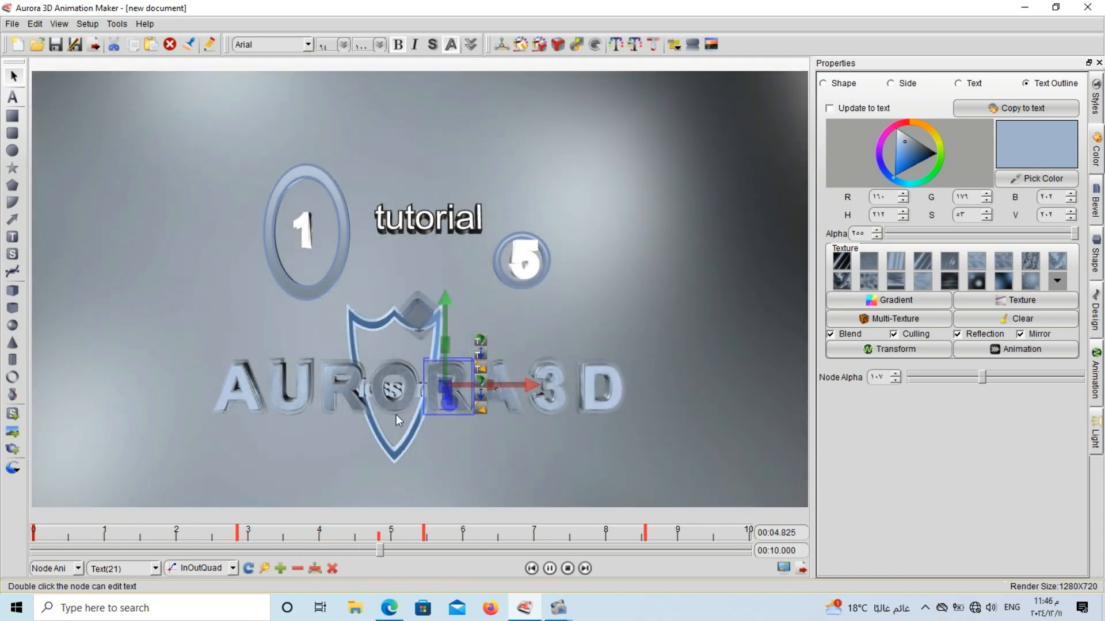
click(549, 569)
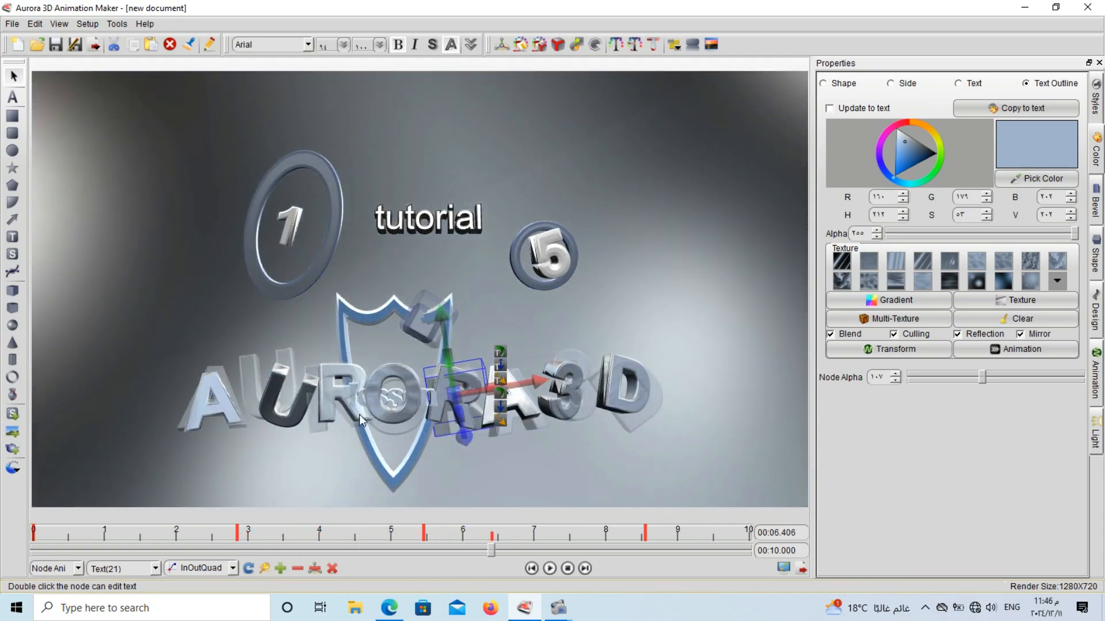
Step: Delete the original letters R, O and R, with both R's faded copies, around the "lesson" shield
click(330, 395)
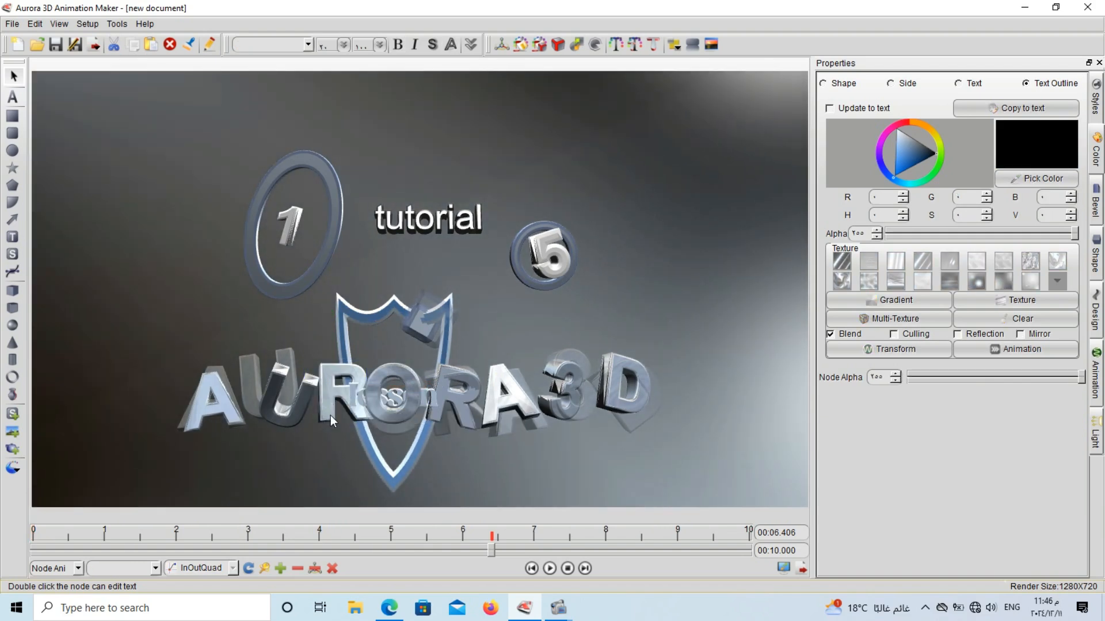
key(Delete)
click(413, 411)
key(Delete)
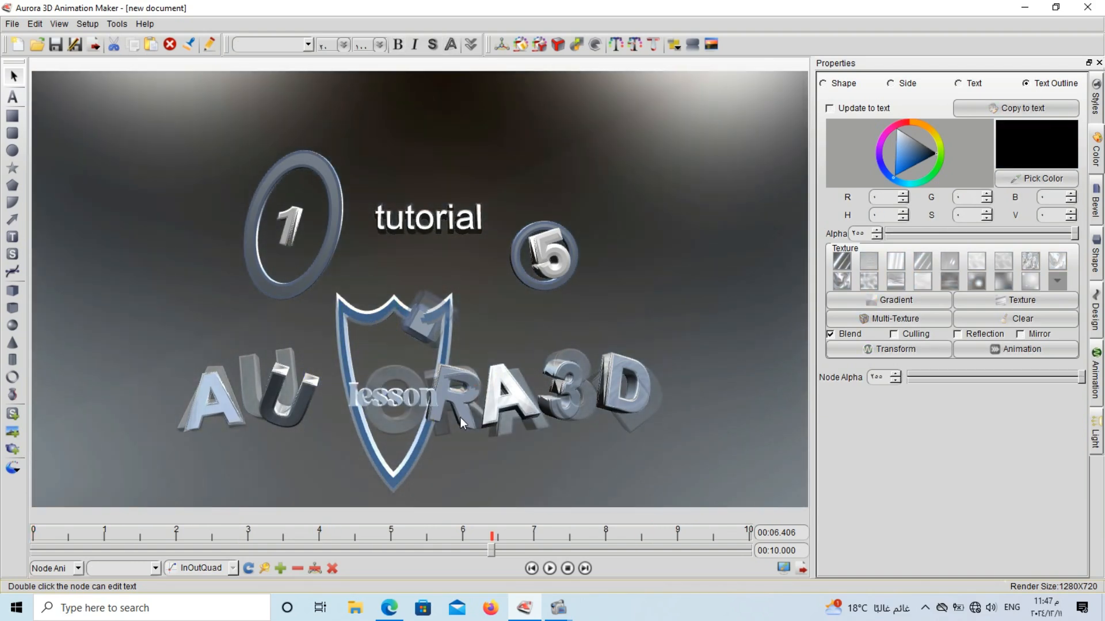
click(462, 416)
key(Delete)
click(468, 413)
key(Delete)
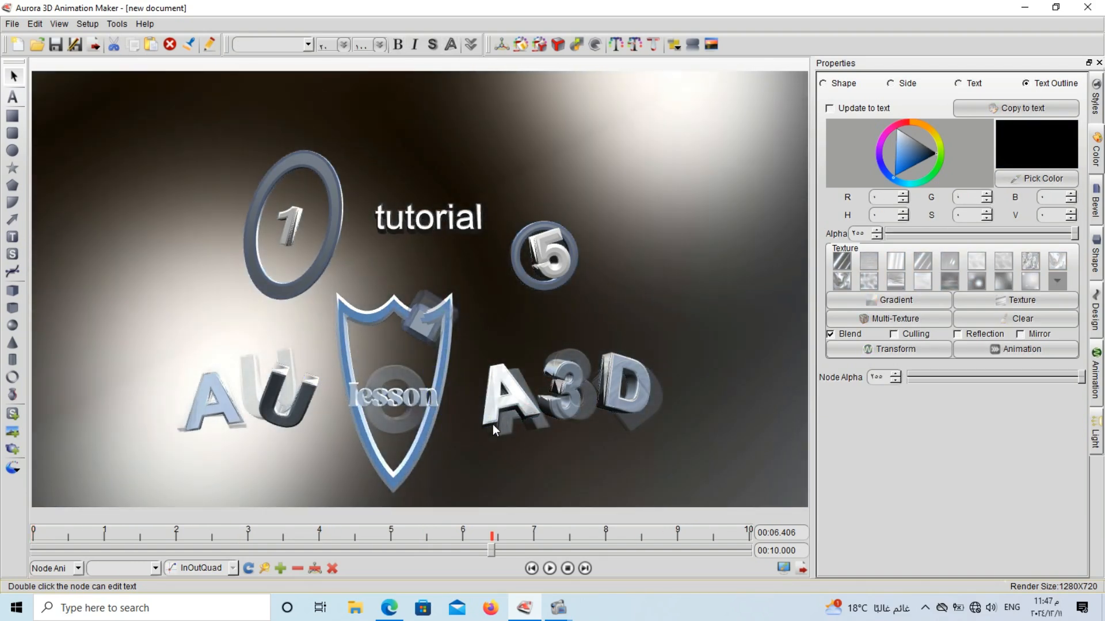
Step: Copy the animation of the letter A beside the 3 and select the word "tutorial"
click(492, 417)
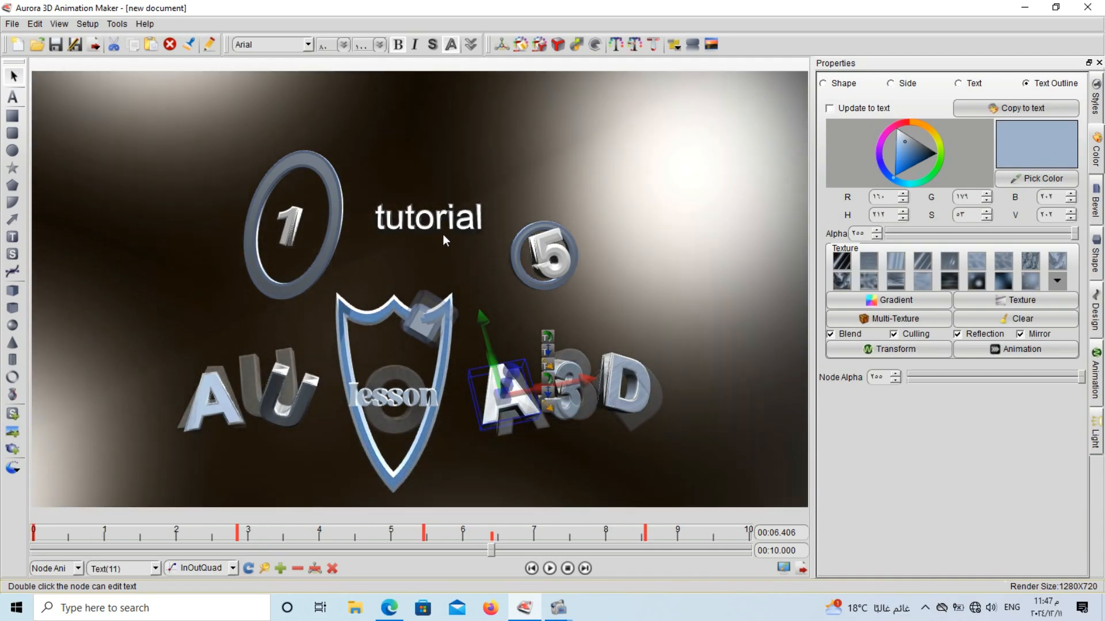
click(439, 223)
click(492, 414)
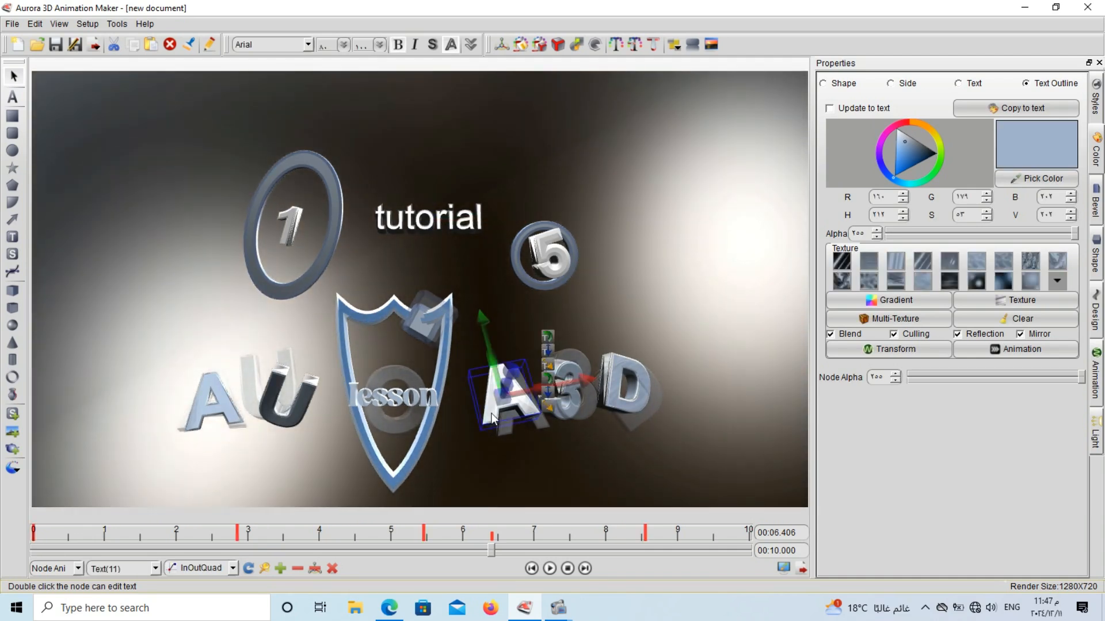
right_click(492, 414)
mouse_move(558, 305)
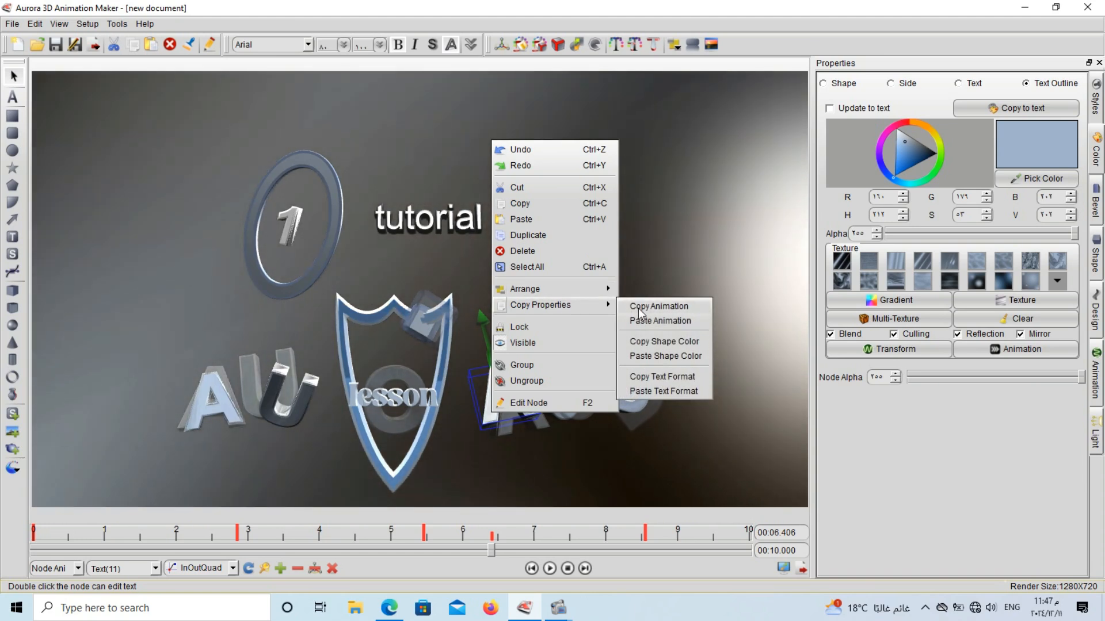
click(678, 309)
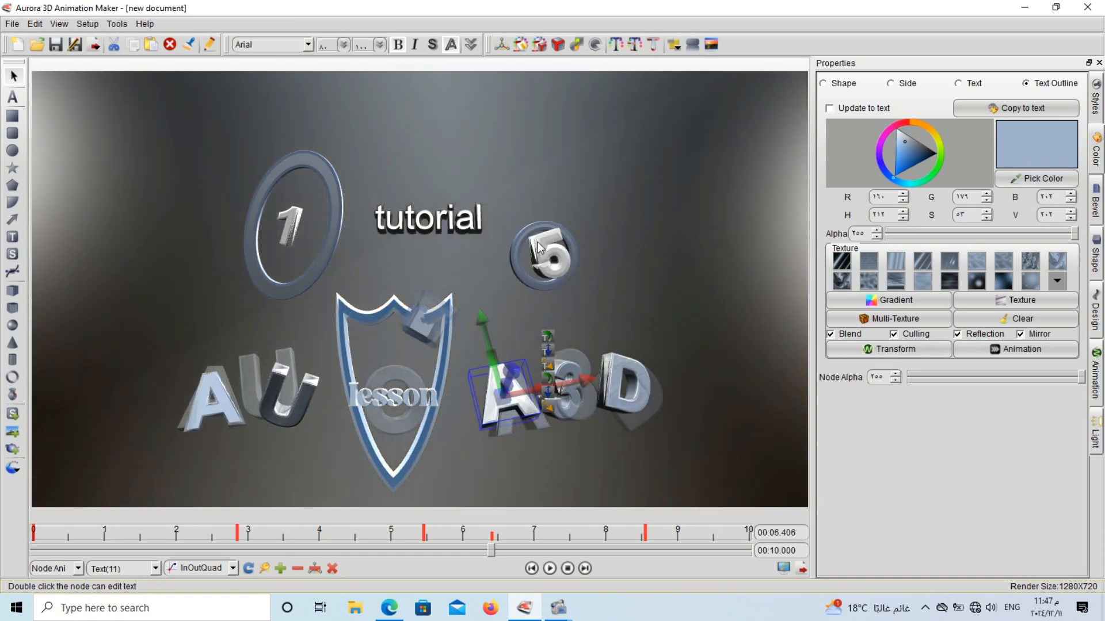
click(452, 226)
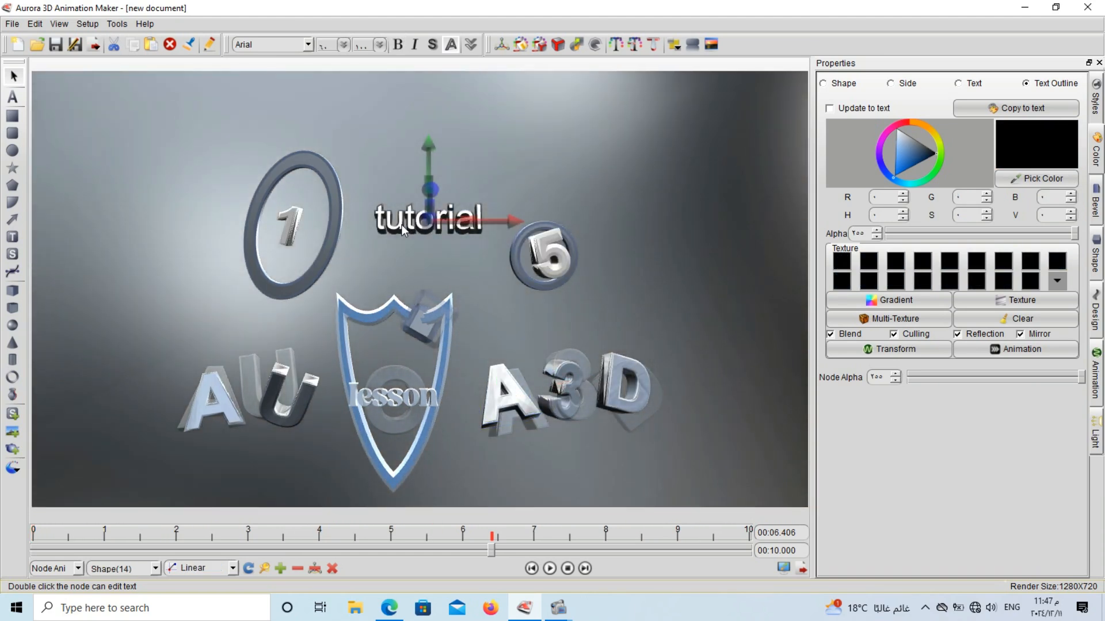
Step: Copy the text format of the letter A beside the 3 and paste it onto the word "tutorial"
click(495, 413)
right_click(498, 409)
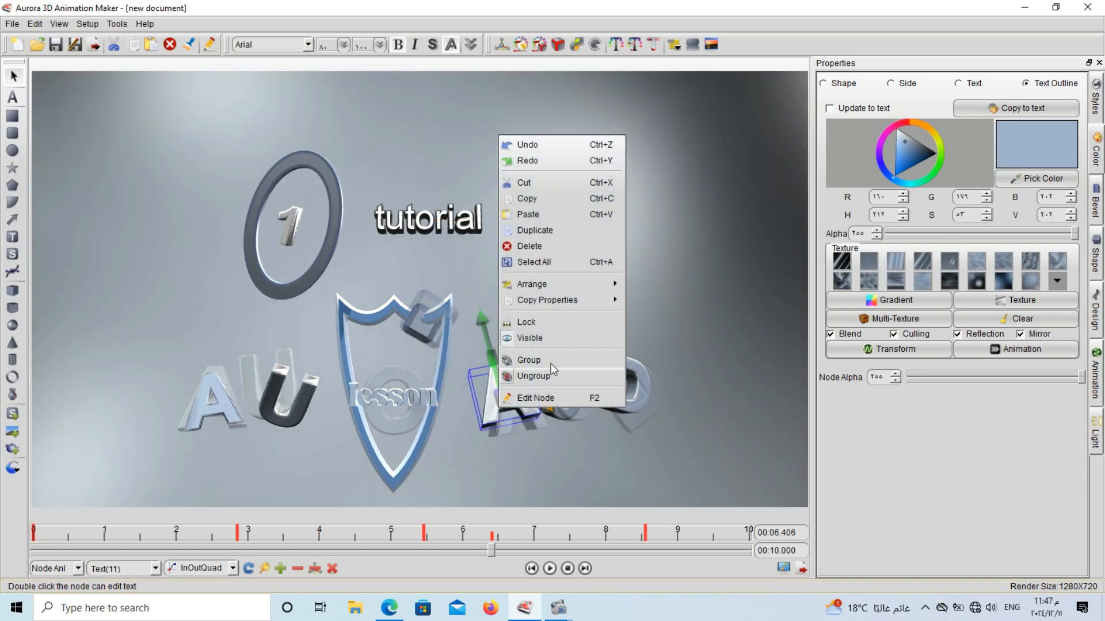
mouse_move(584, 300)
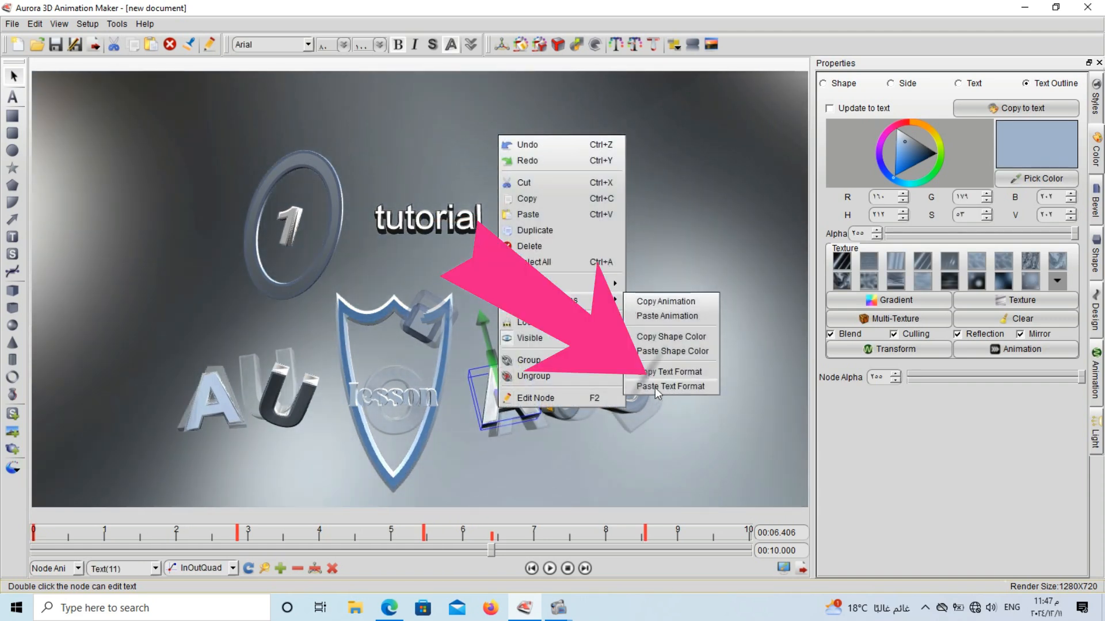
click(689, 375)
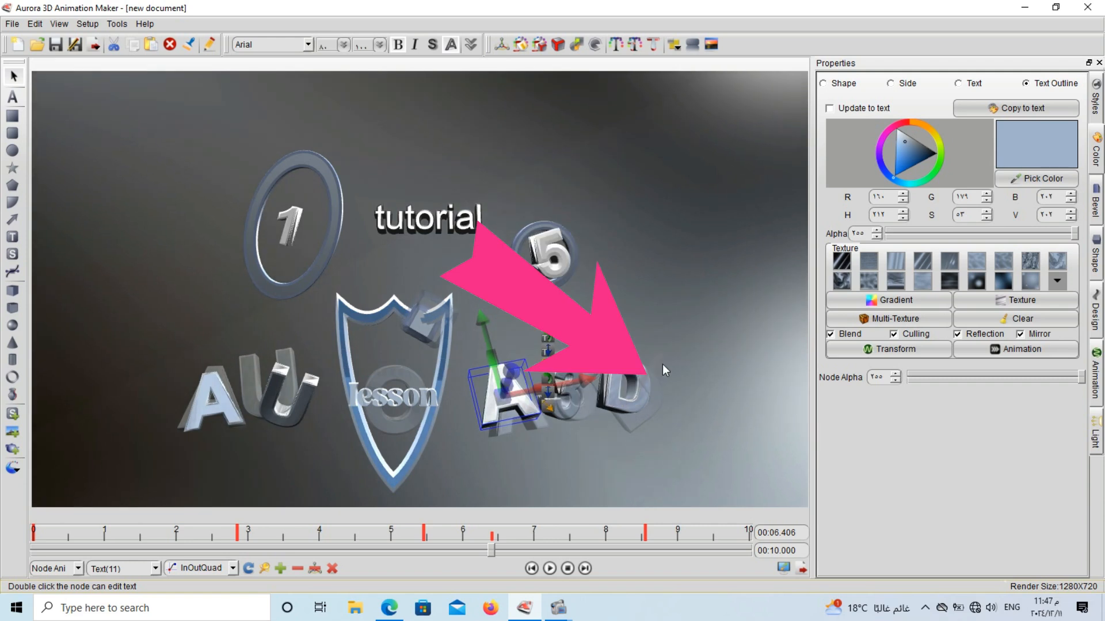
click(409, 227)
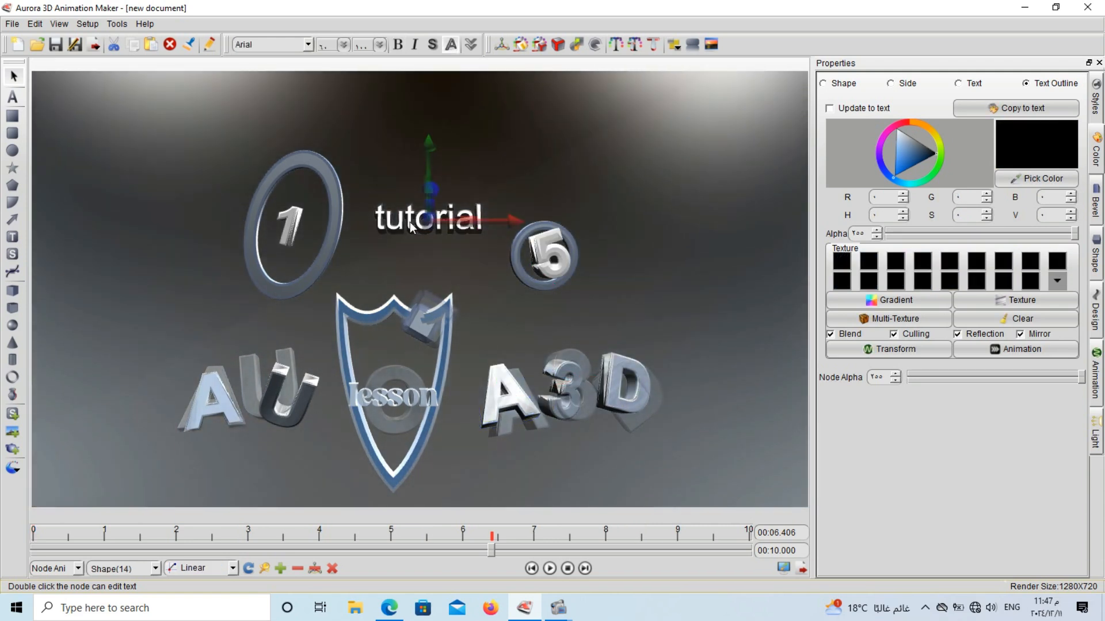
right_click(412, 225)
click(395, 226)
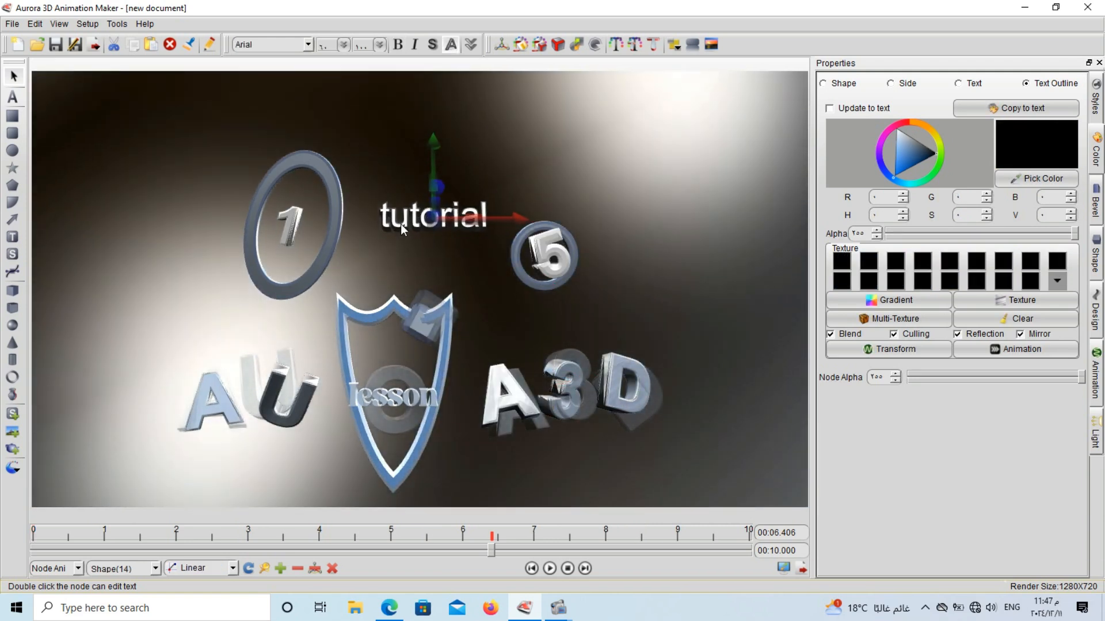
right_click(400, 224)
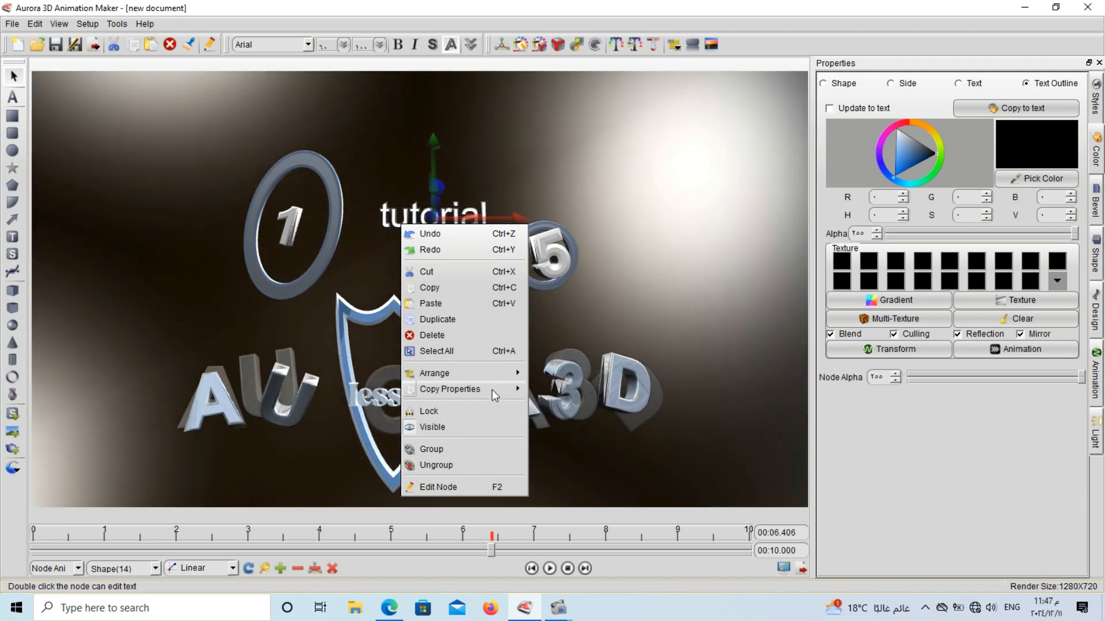
mouse_move(490, 391)
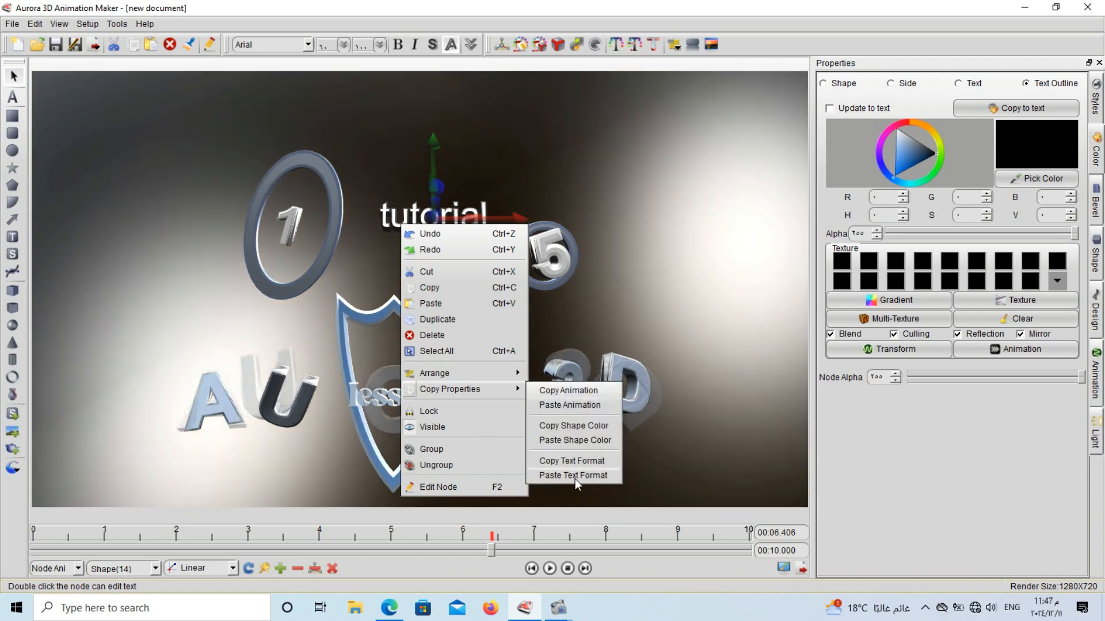
click(560, 476)
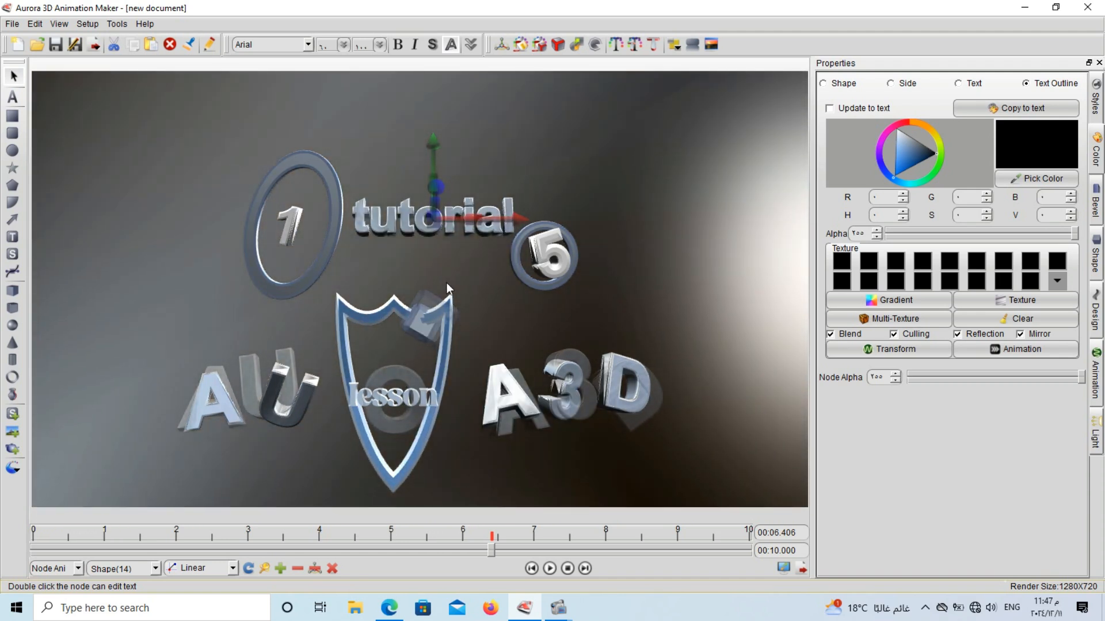
Step: Copy the animation of the letter A beside the 3 and paste it onto the word "tutorial"
click(533, 414)
right_click(532, 413)
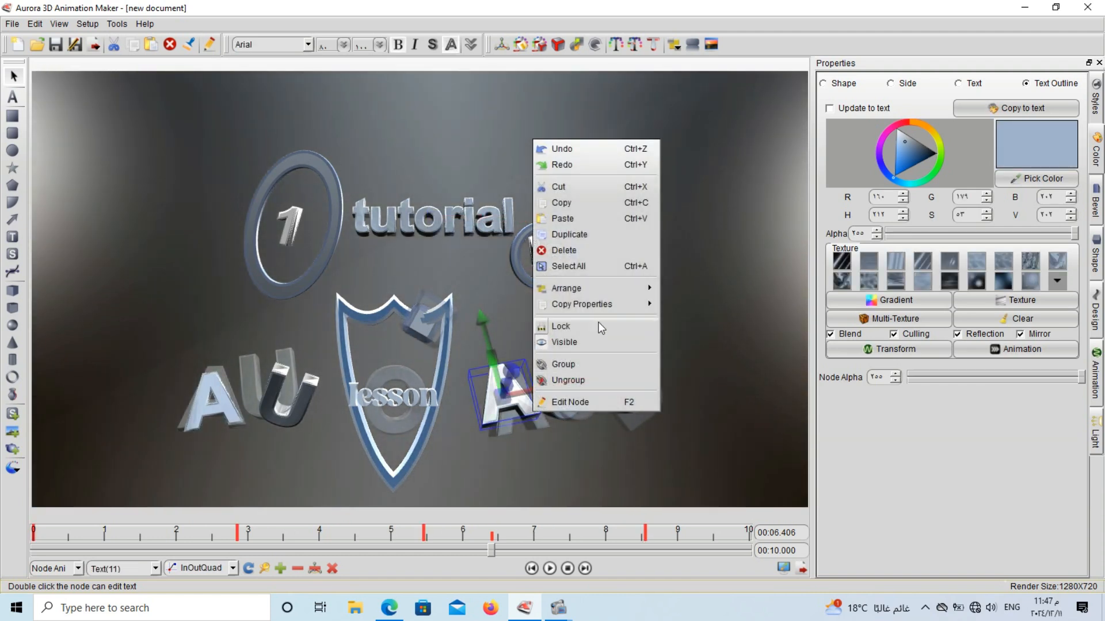
mouse_move(608, 318)
click(716, 310)
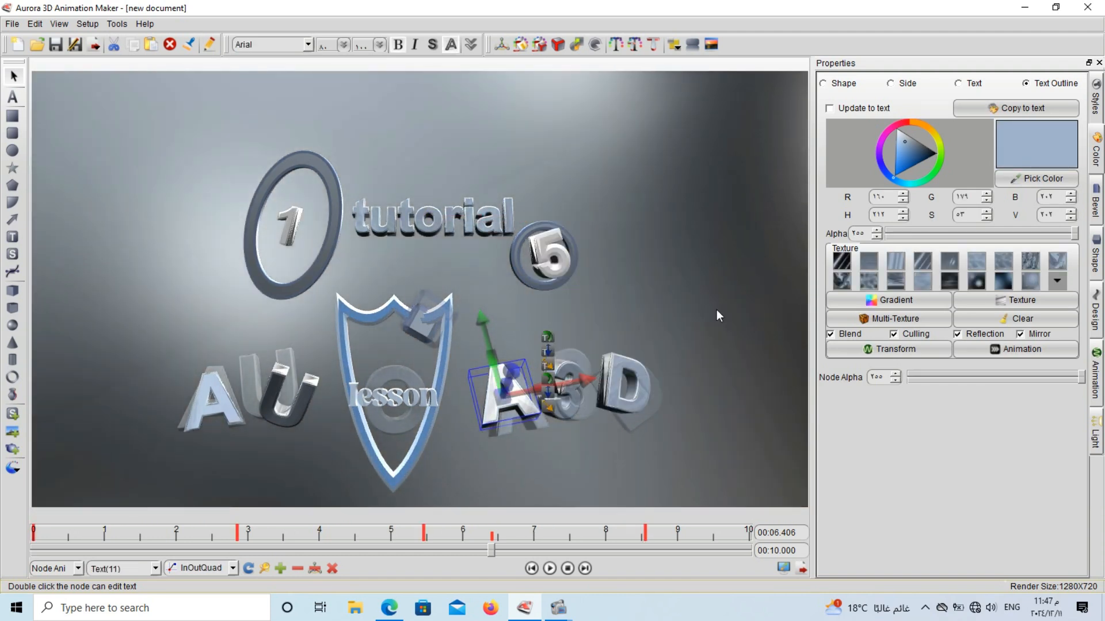
double_click(420, 226)
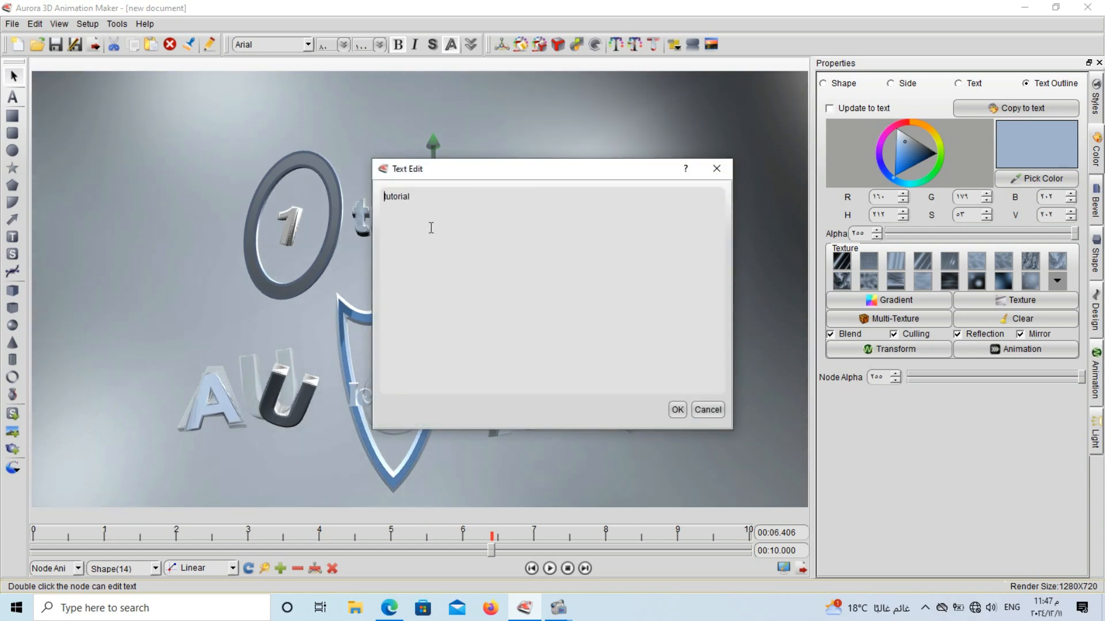
click(720, 170)
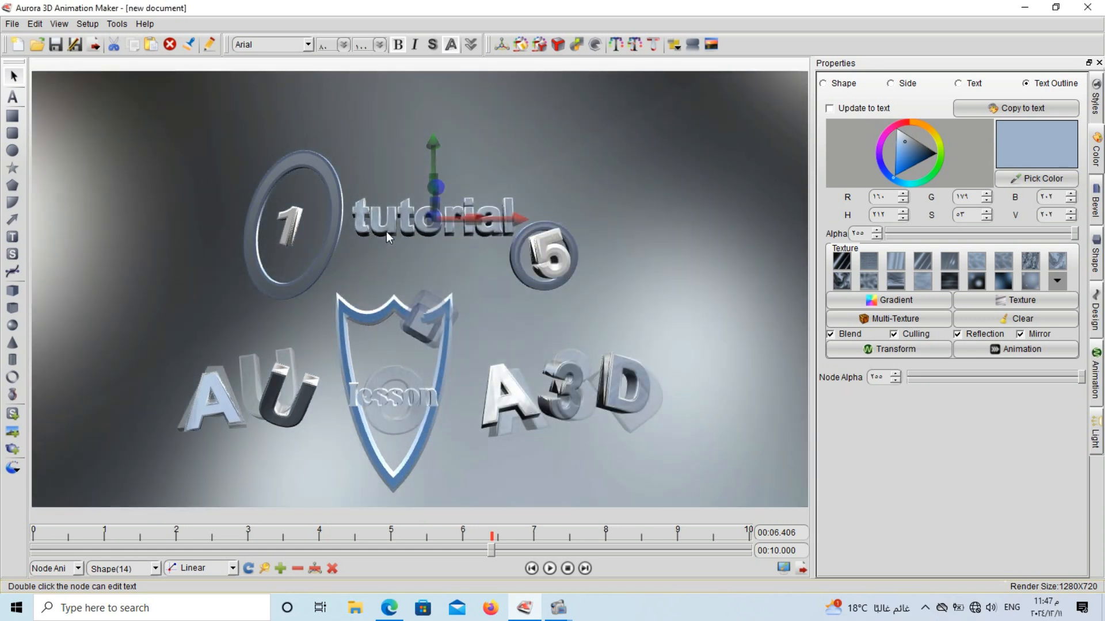
right_click(405, 231)
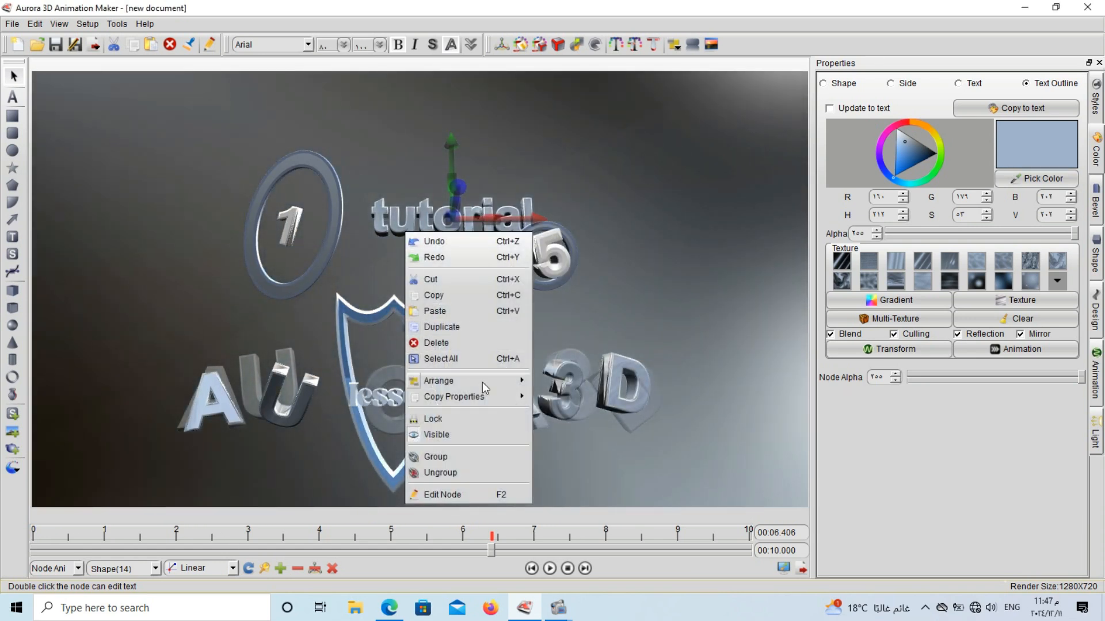
mouse_move(492, 399)
click(566, 414)
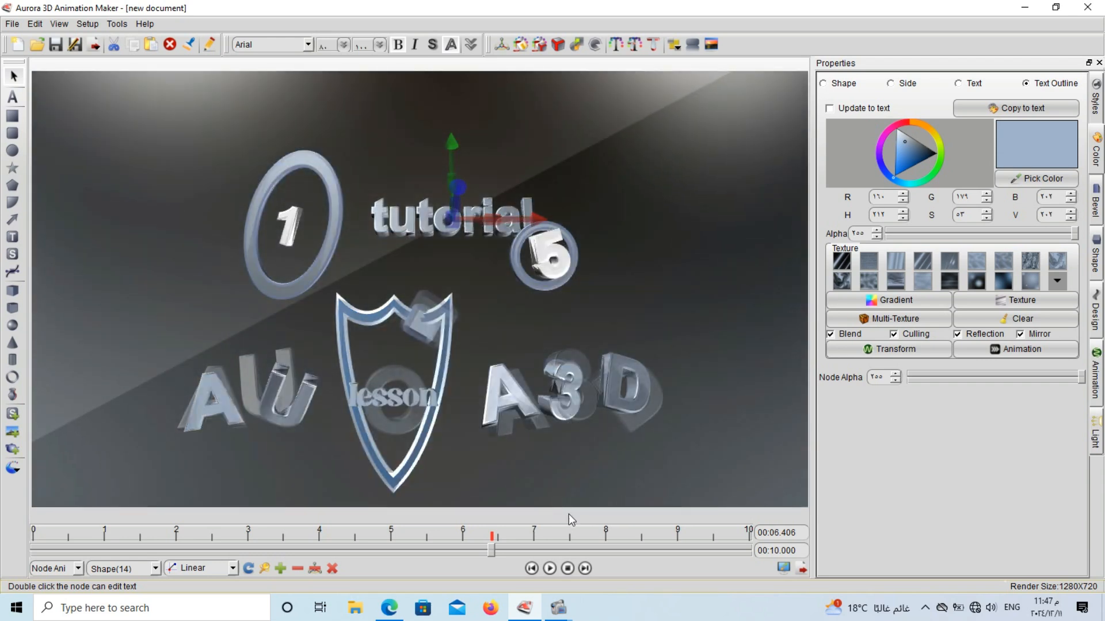
Step: Add a keyframe for the word "tutorial" at 6.406 seconds and replay the animation from the start
click(284, 568)
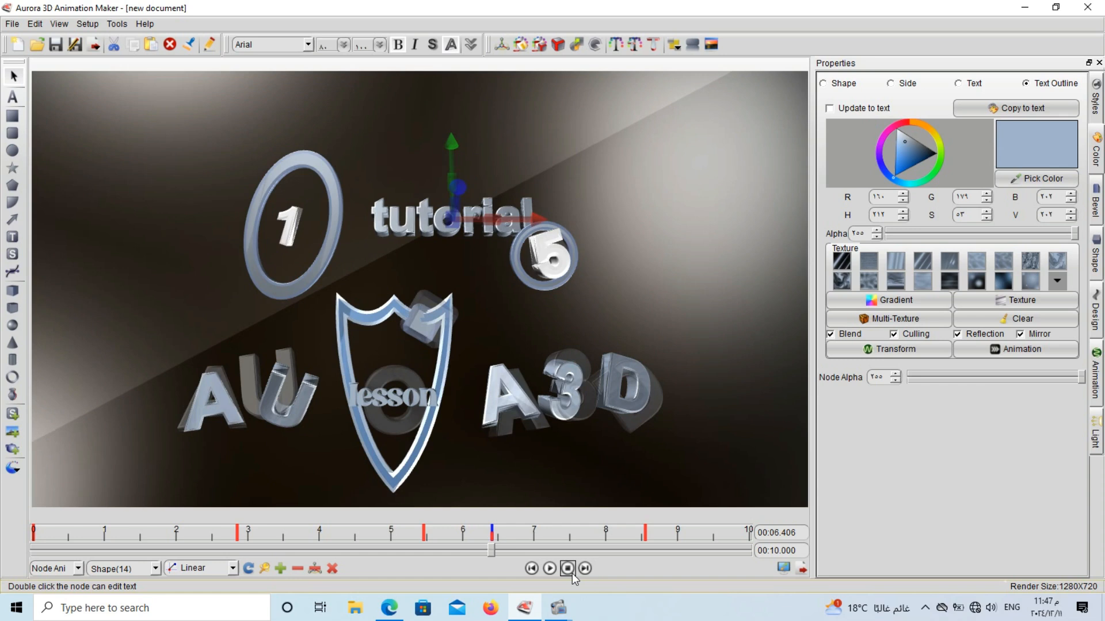
click(568, 569)
click(551, 570)
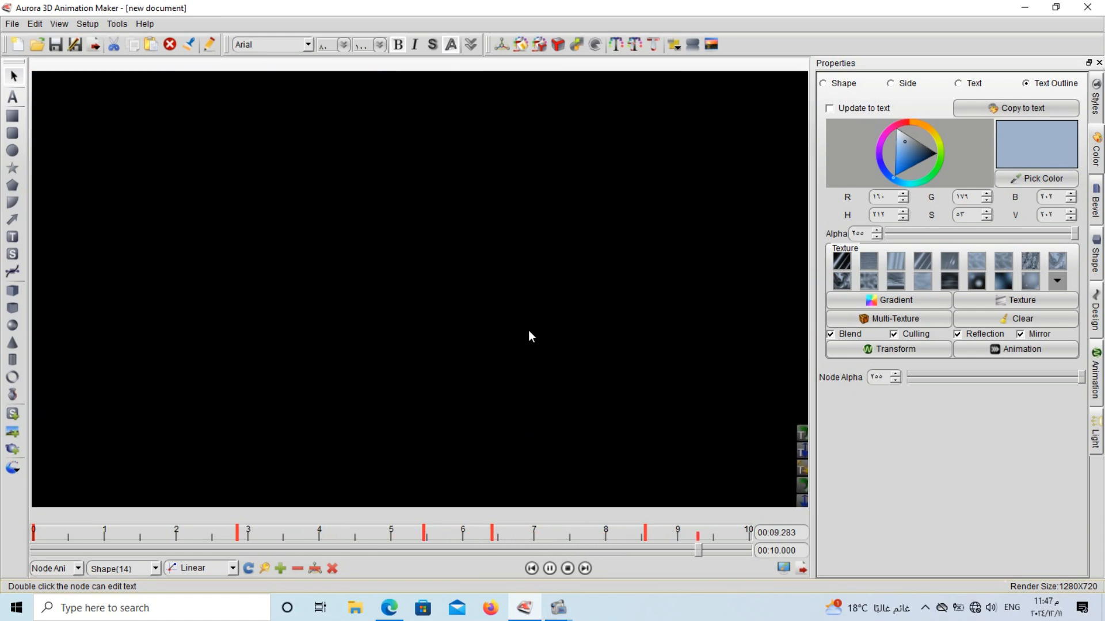
Step: Apply the default black-to-white gradient as the scene background
click(713, 44)
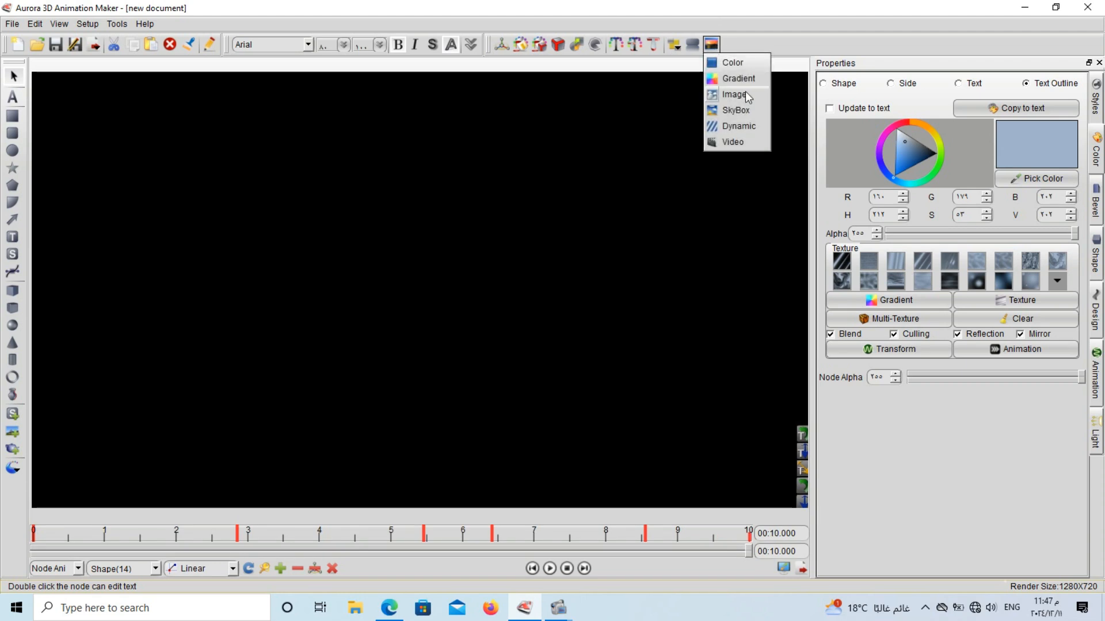
click(738, 78)
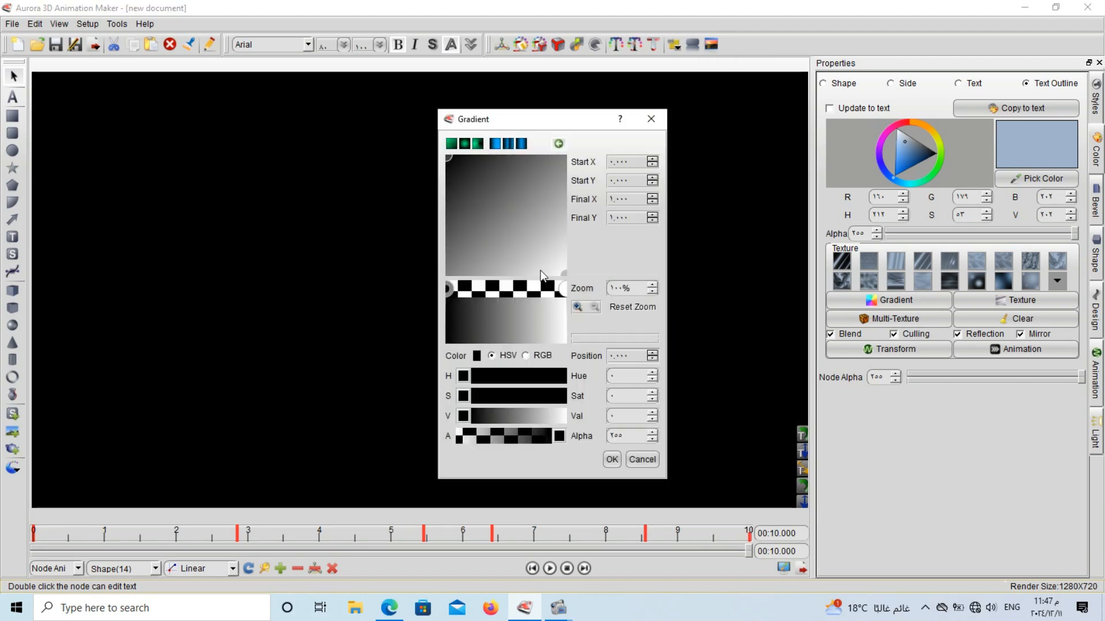
click(612, 460)
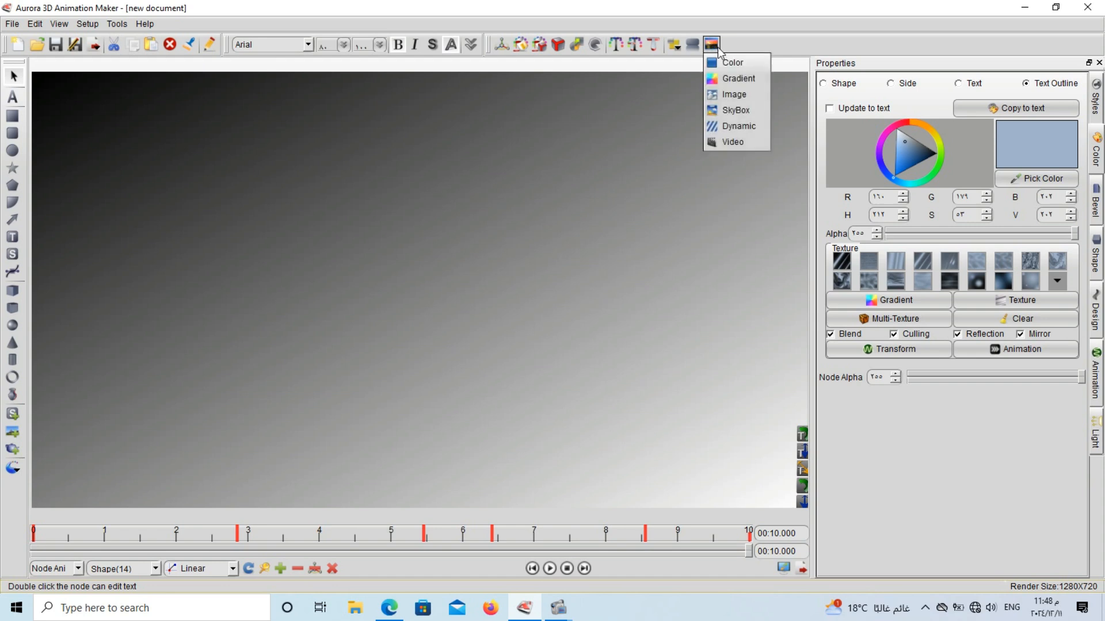
Step: Set up a dynamic background that uses the scrollimage_moon image as its first texture
click(748, 125)
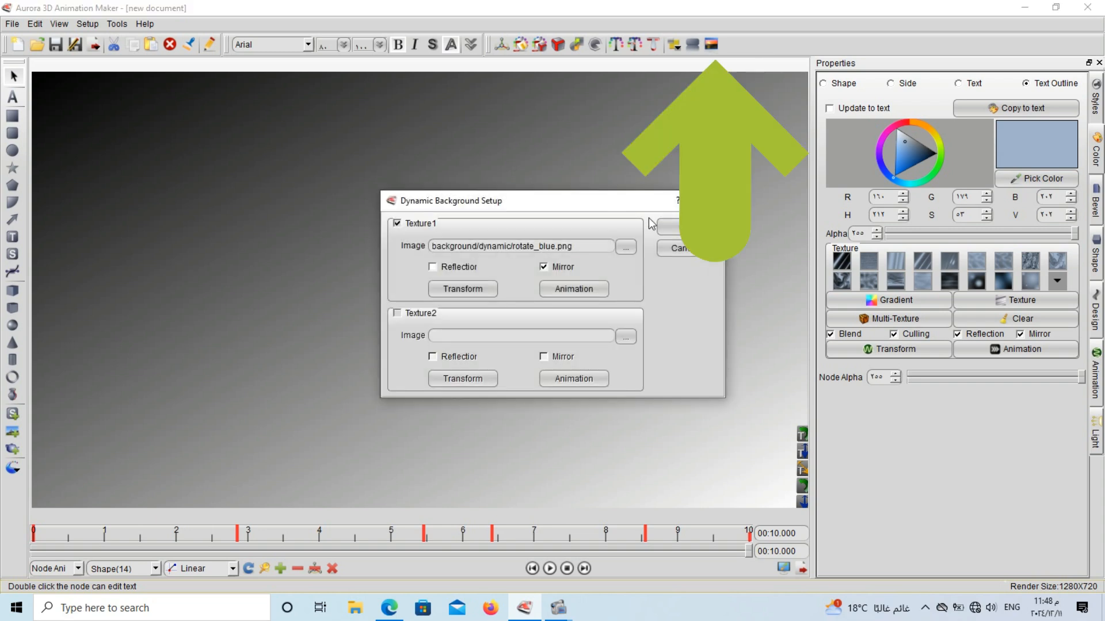
click(624, 248)
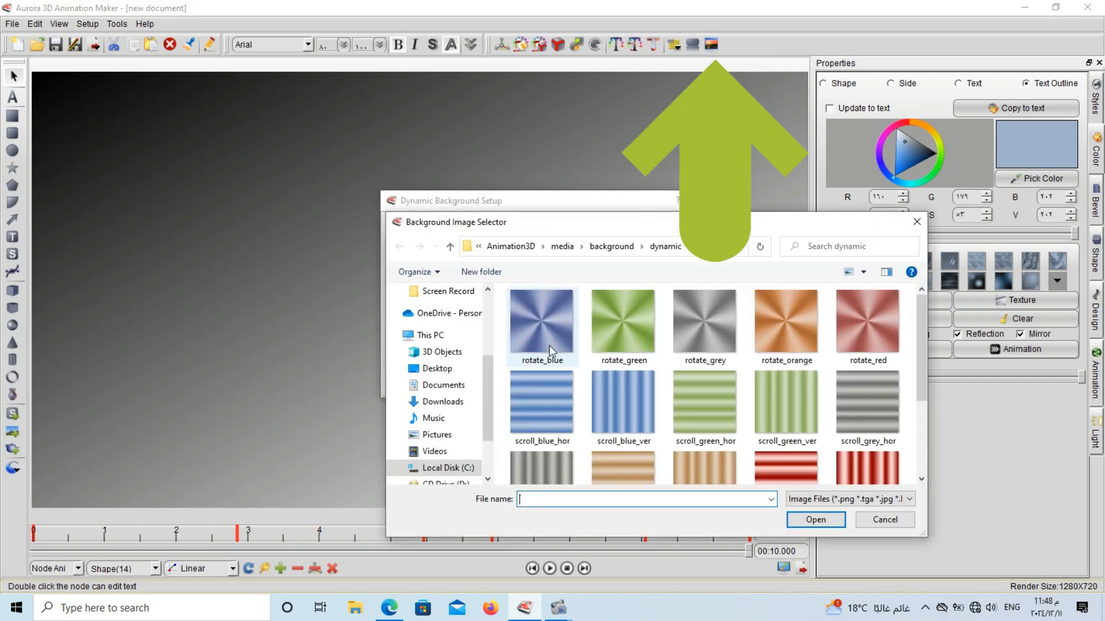
scroll(708, 373, down, 2)
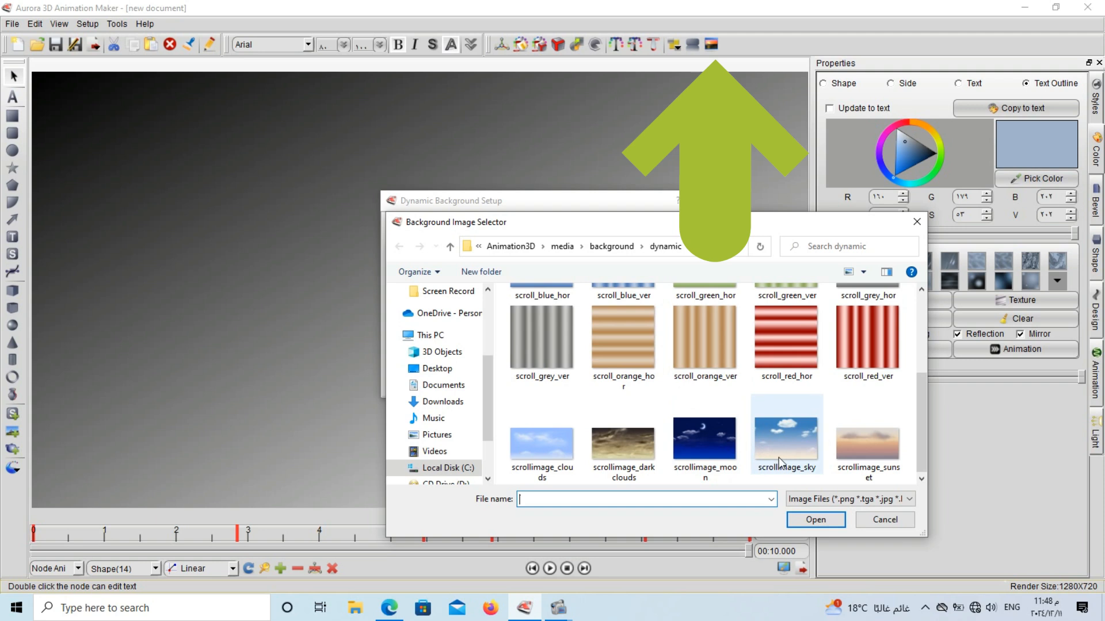
click(714, 452)
click(802, 525)
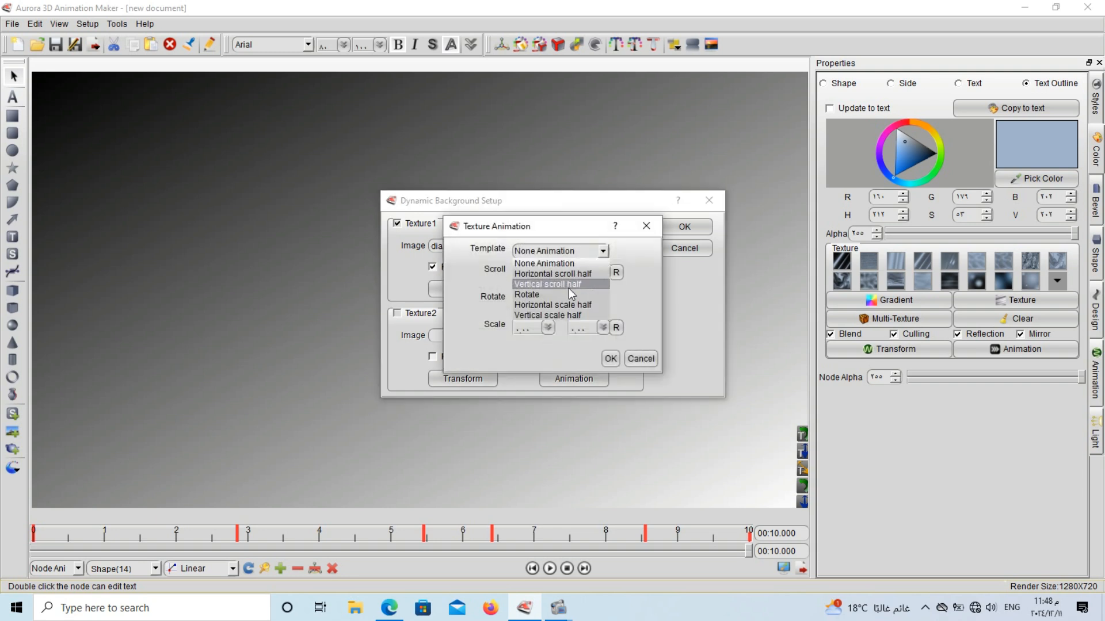
Step: Use Reflection instead of Mirror for the moon texture, animate it with the Vertical scroll half template and apply the background
click(568, 288)
click(609, 358)
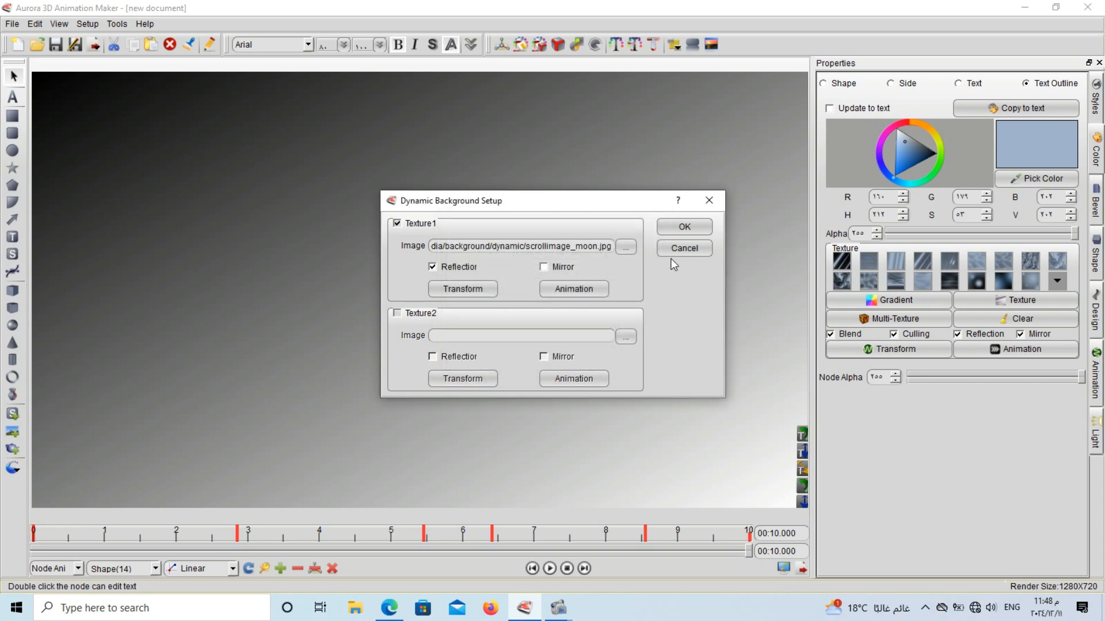
click(685, 227)
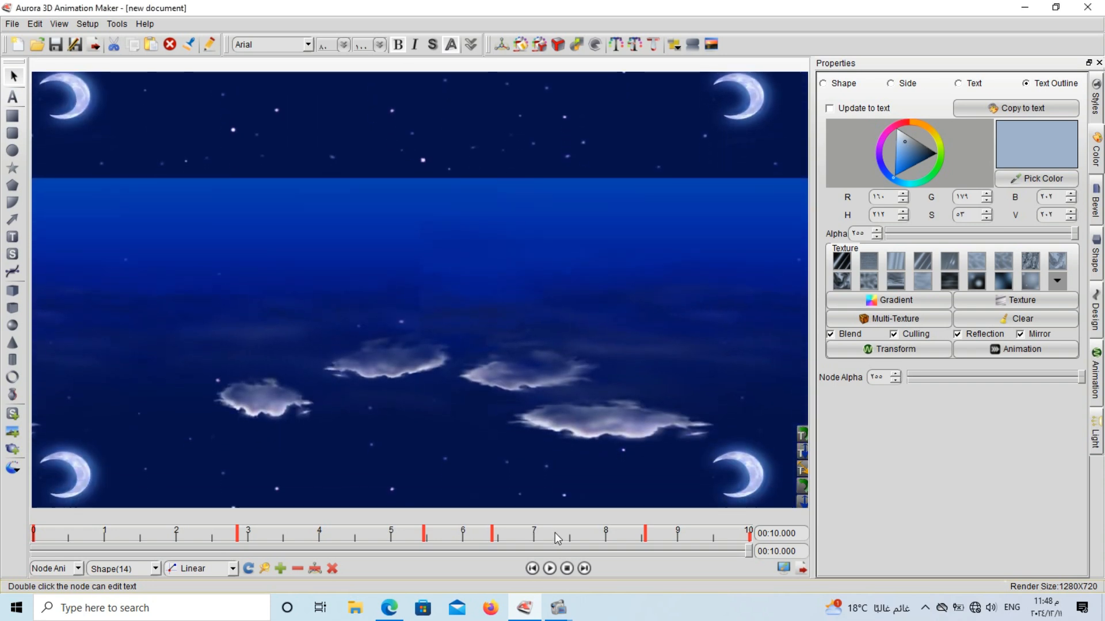
Step: Play the animation to review the moving background, pause at about 4.81 seconds and clear the selection
click(550, 569)
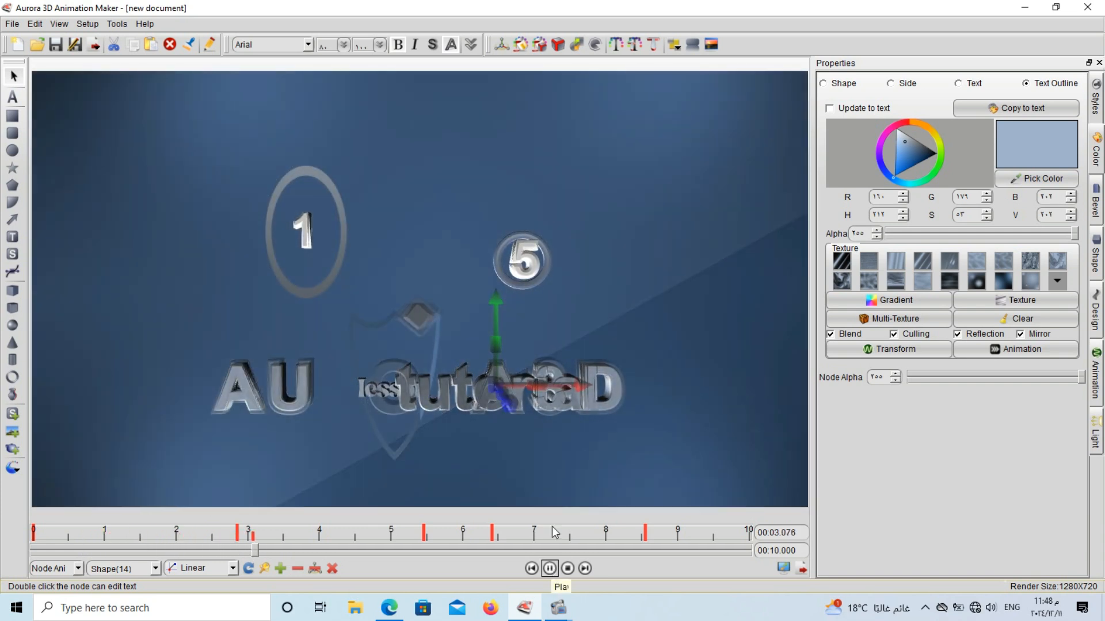
click(550, 569)
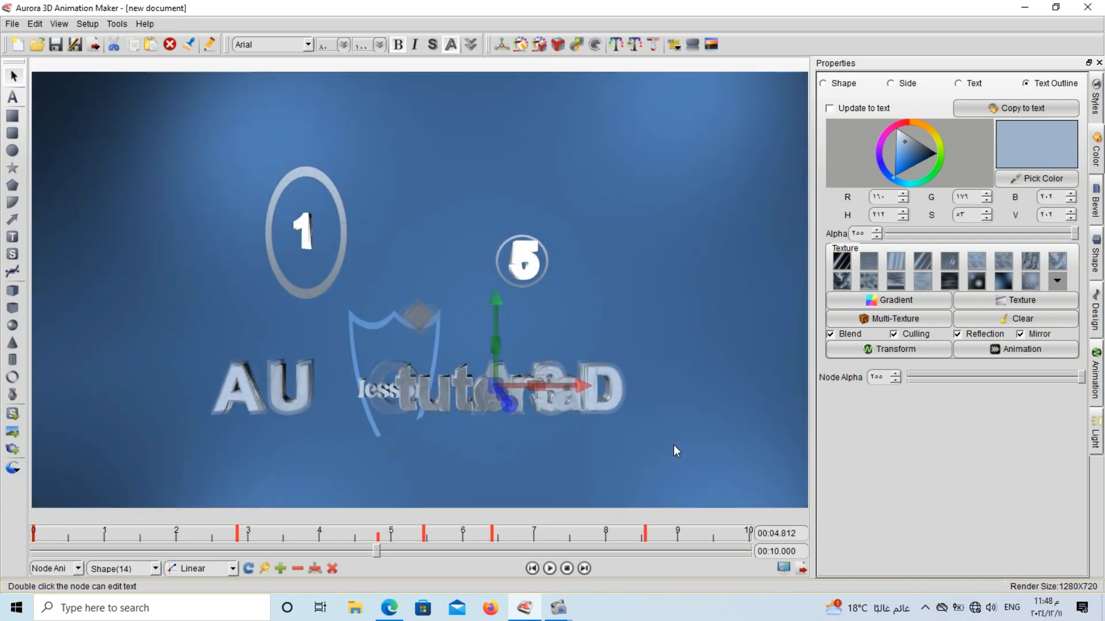
click(679, 372)
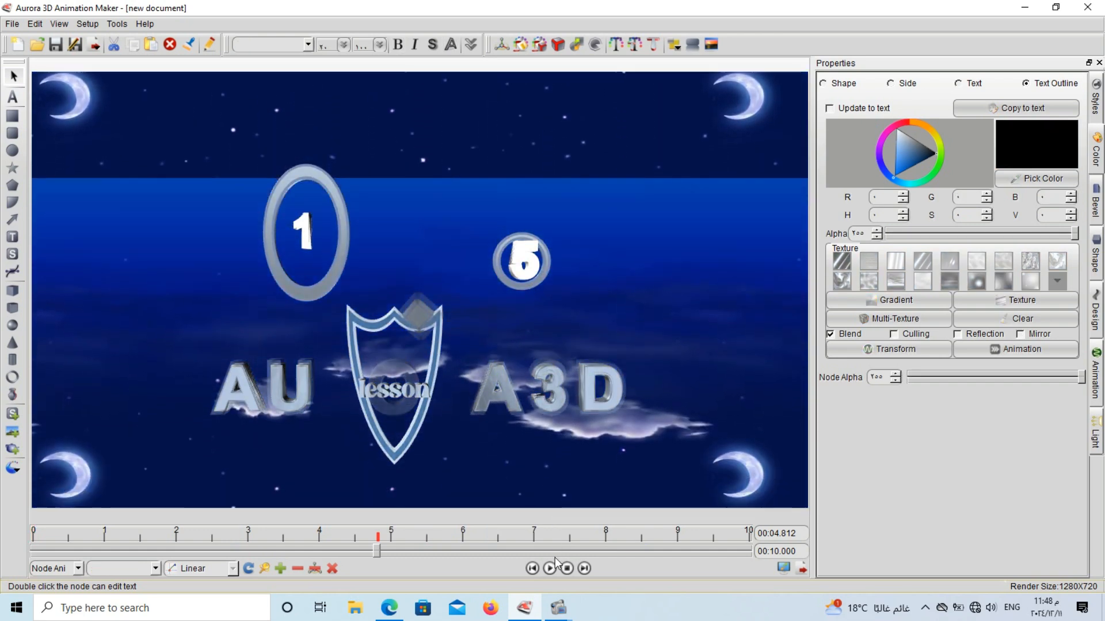
Step: Change the dynamic background's texture animation template to Horizontal scale half and play the animation
click(711, 44)
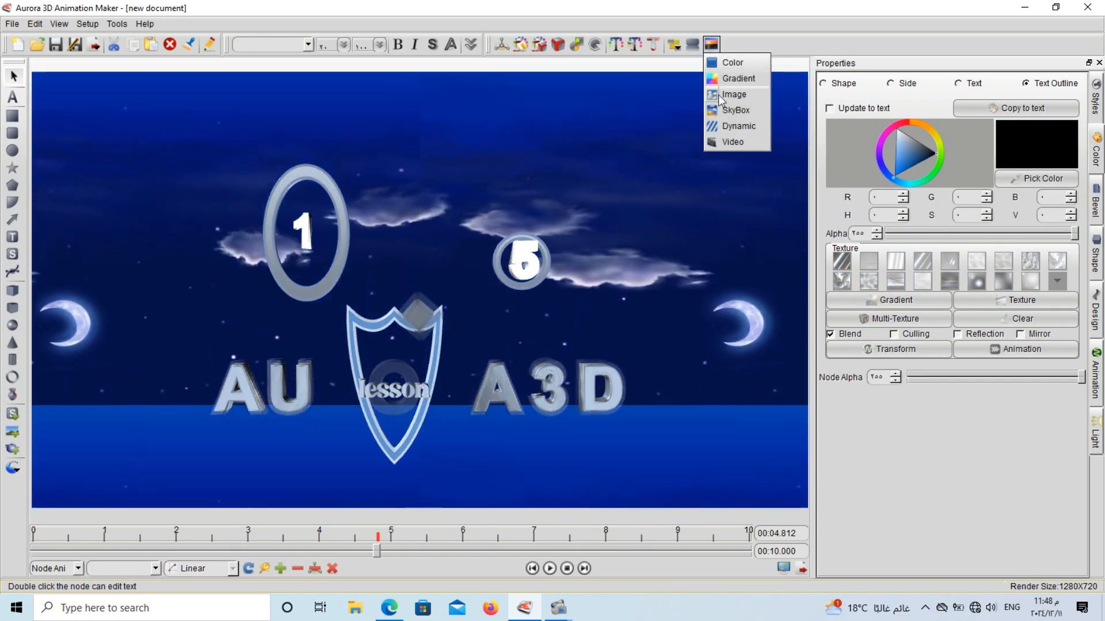
click(748, 122)
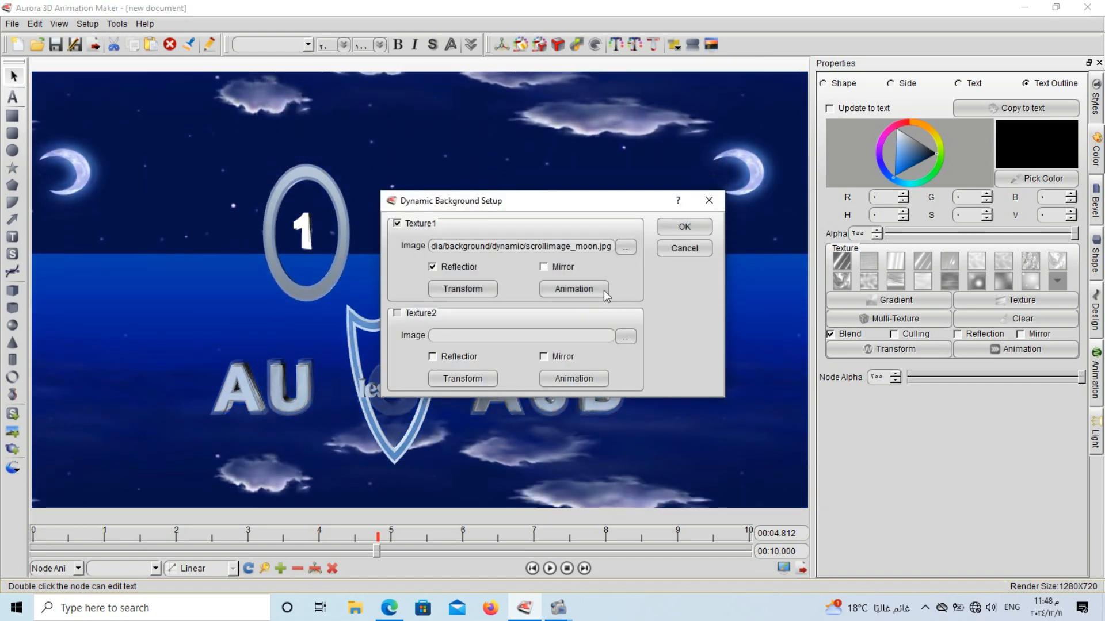
click(589, 251)
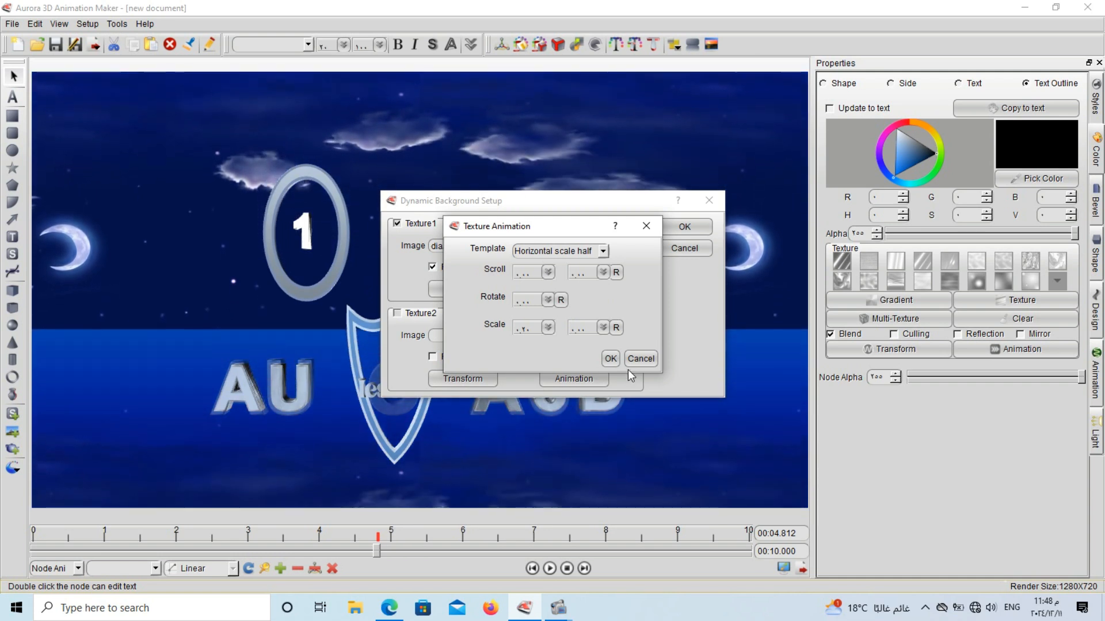
click(610, 359)
click(674, 251)
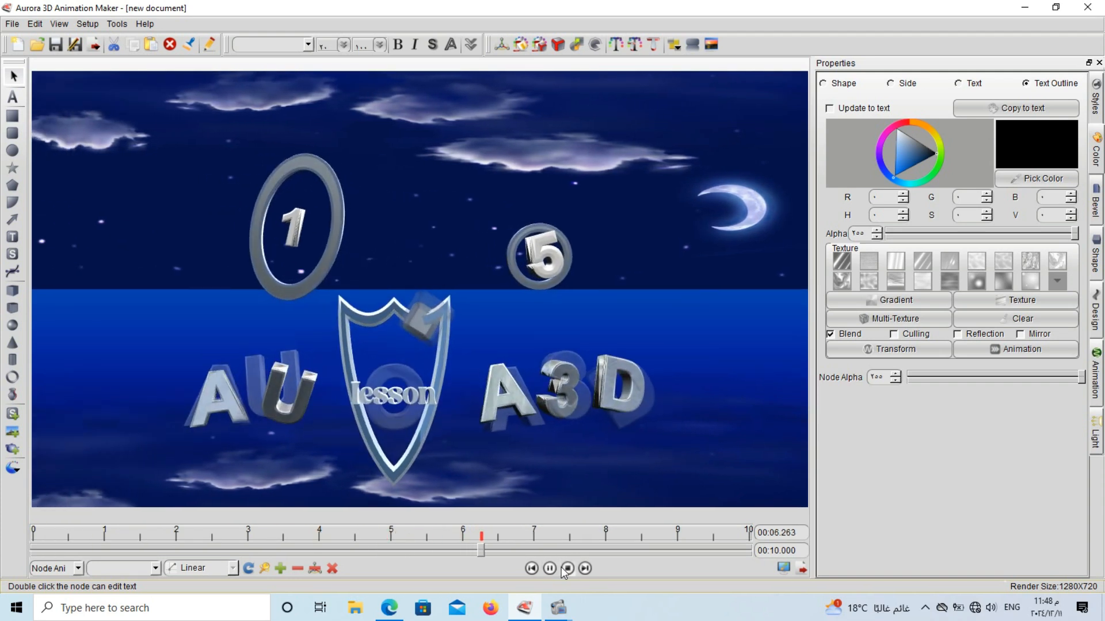
click(551, 568)
click(550, 568)
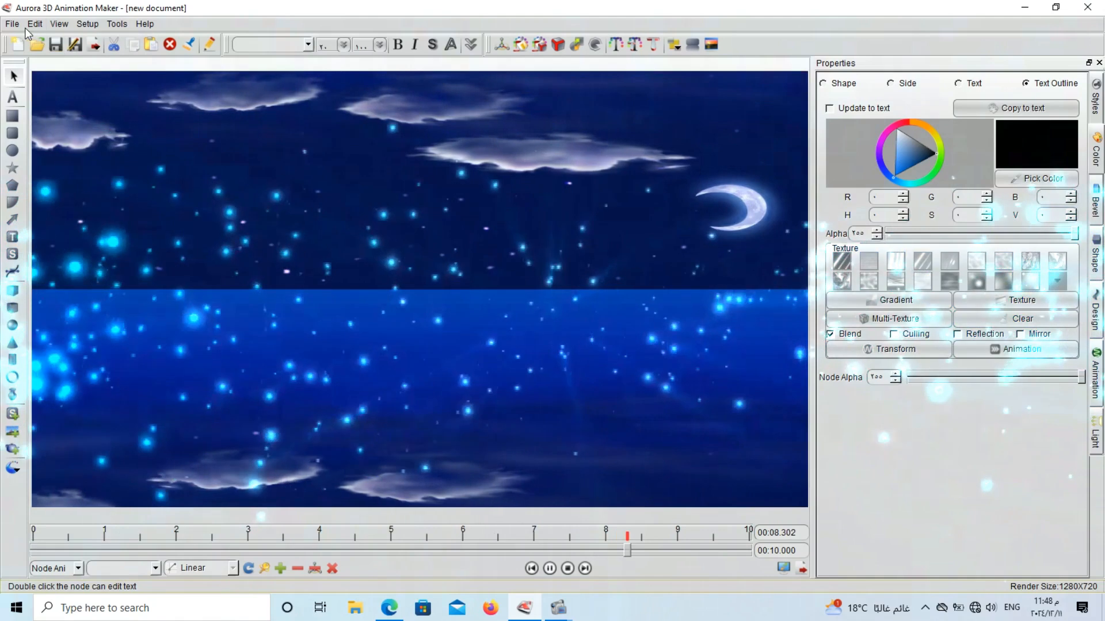
Step: Save the document as a new Animation Maker file in the Animation Maker Files folder, entering "end" as the name
click(12, 23)
mouse_move(35, 23)
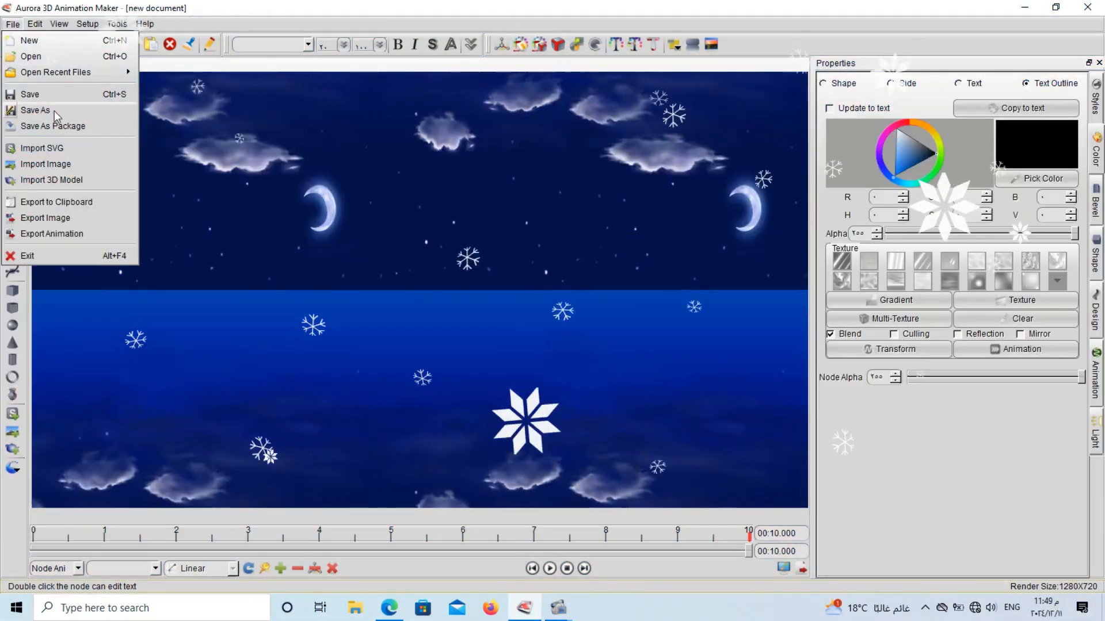
click(54, 111)
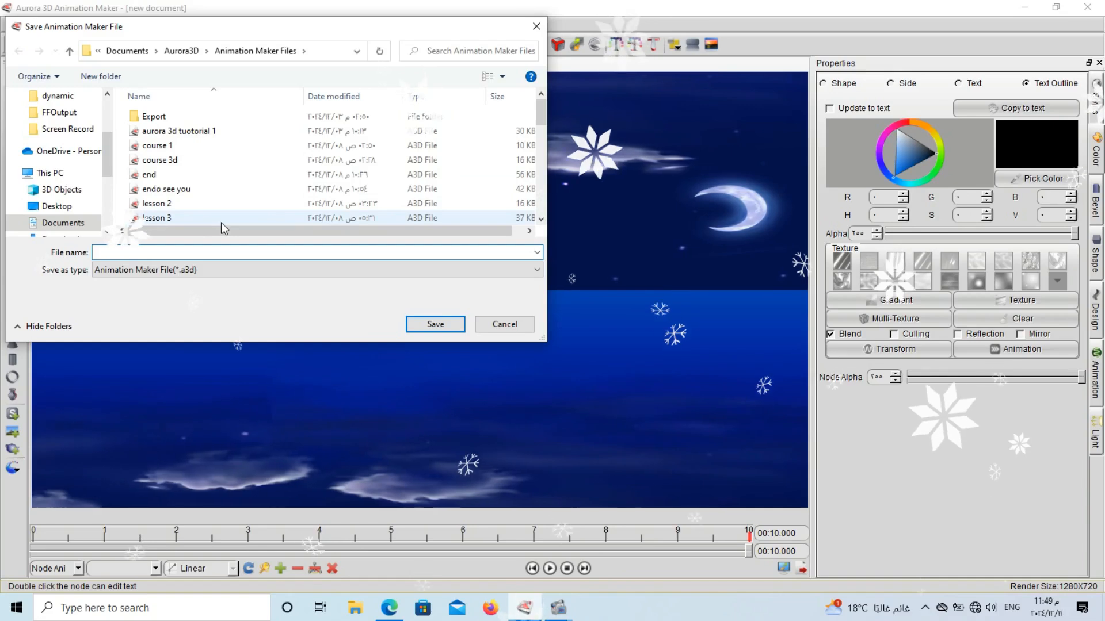
text(end)
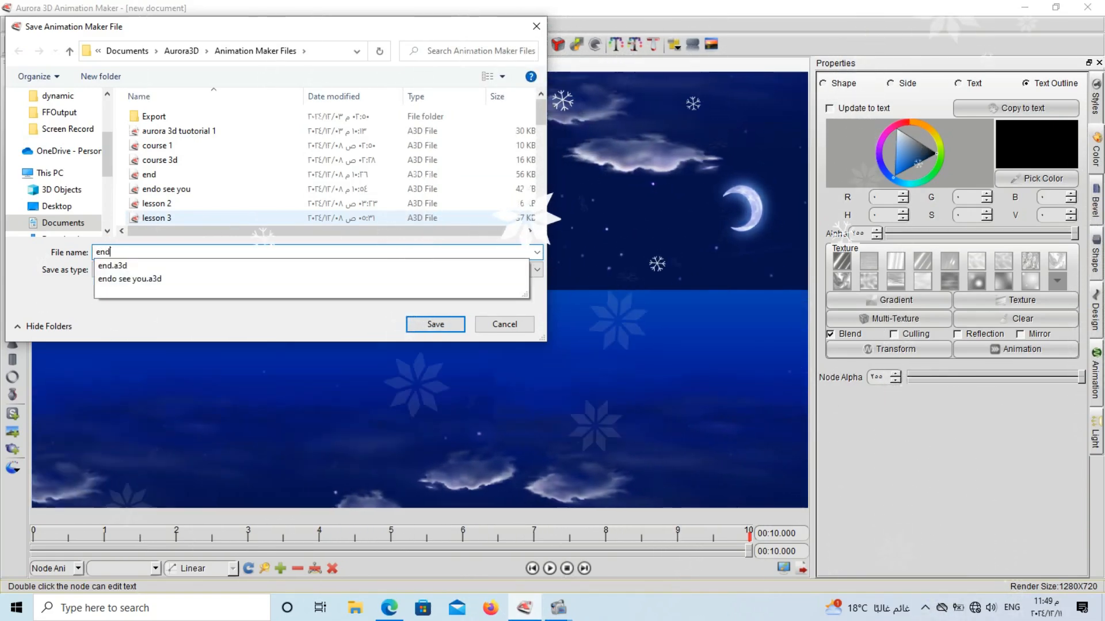